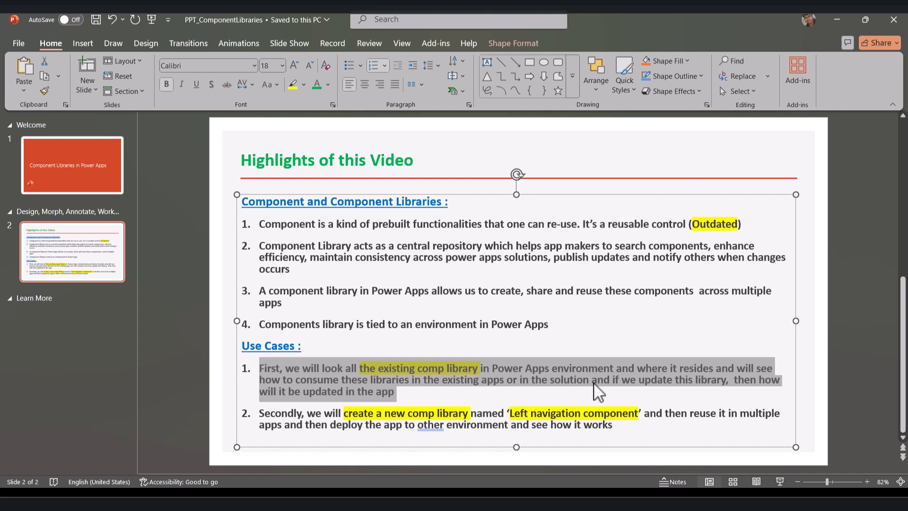
Check which environment is currently selected in Power Apps
triple_click(672, 429)
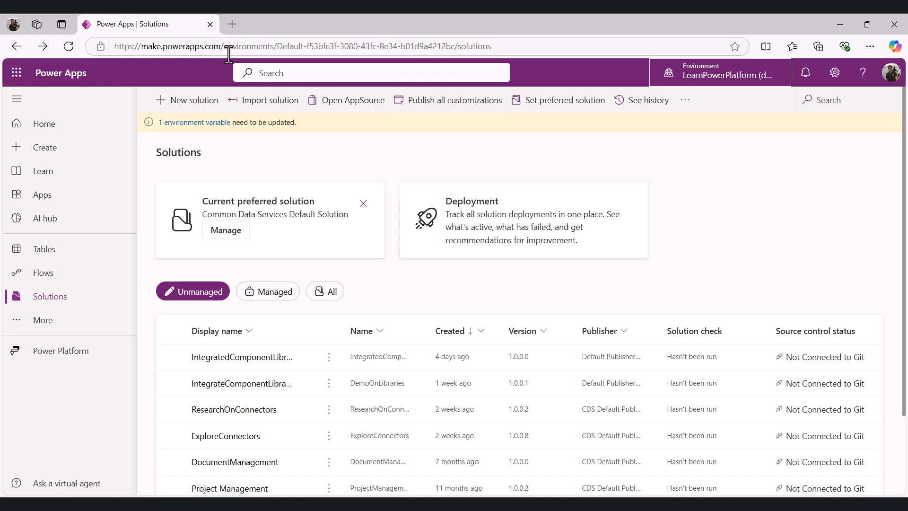
click(751, 78)
click(888, 107)
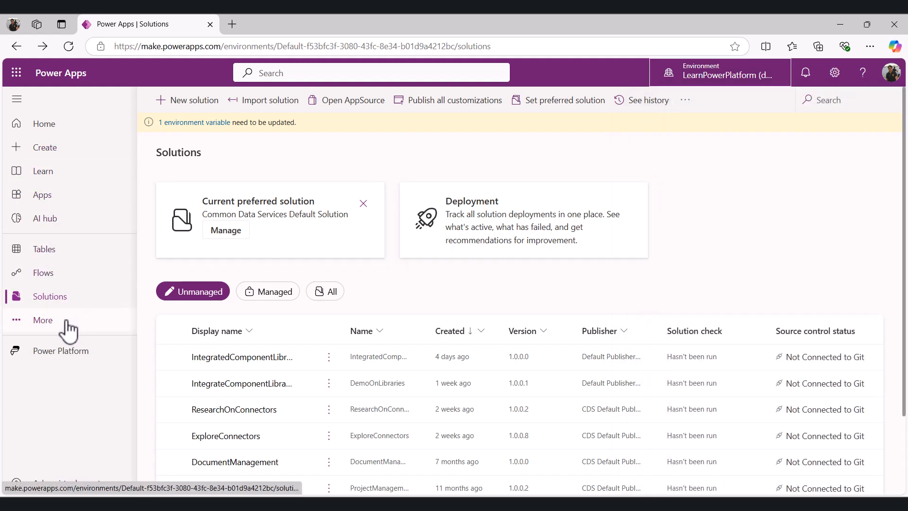
Open the Component libraries page through the Discover all overview
click(42, 320)
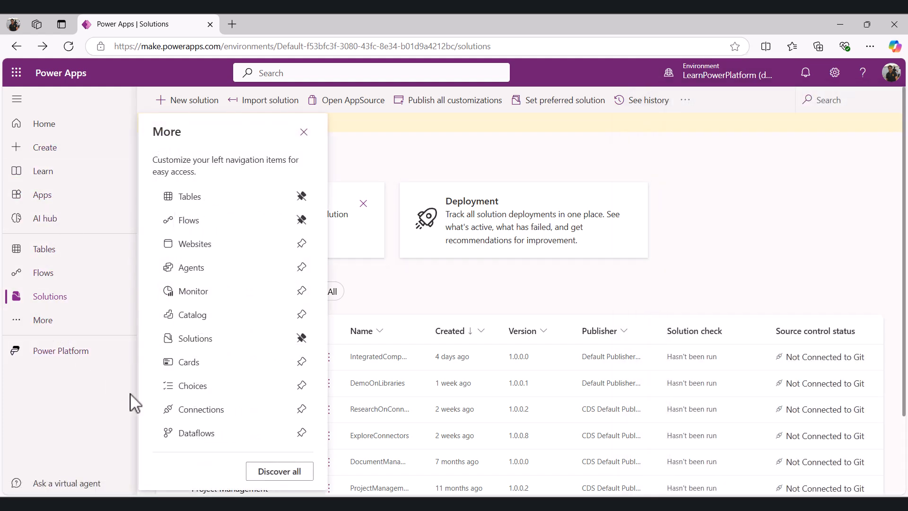
click(272, 473)
scroll(440, 361, down, 6)
scroll(440, 361, down, 6)
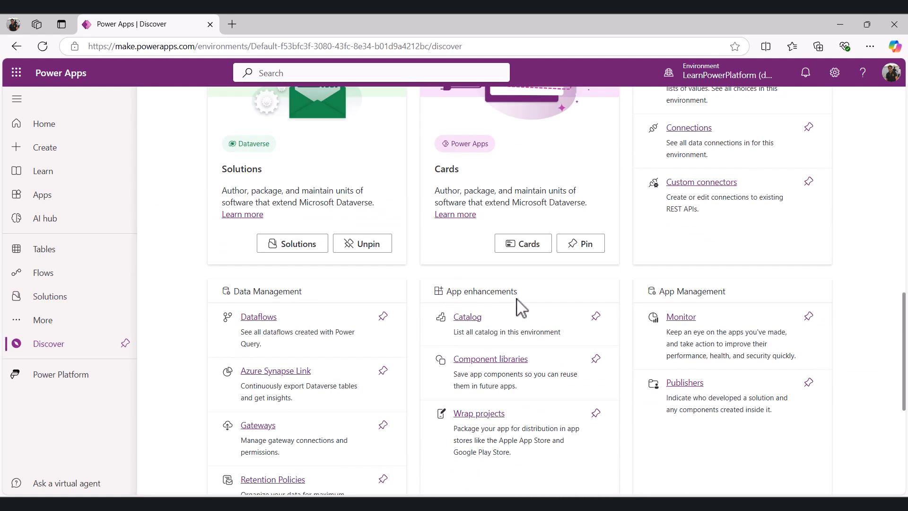
click(501, 360)
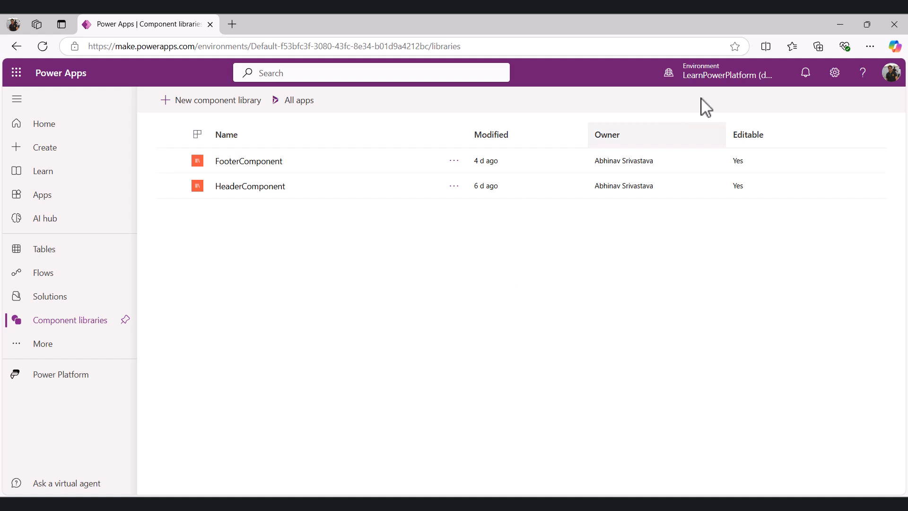
Open the HeaderComponent library for editing
mouse_move(743, 75)
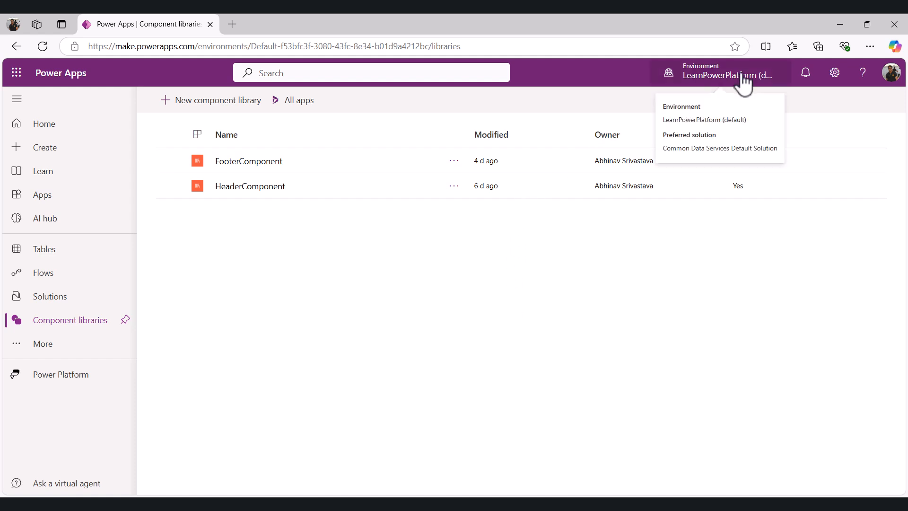
click(248, 186)
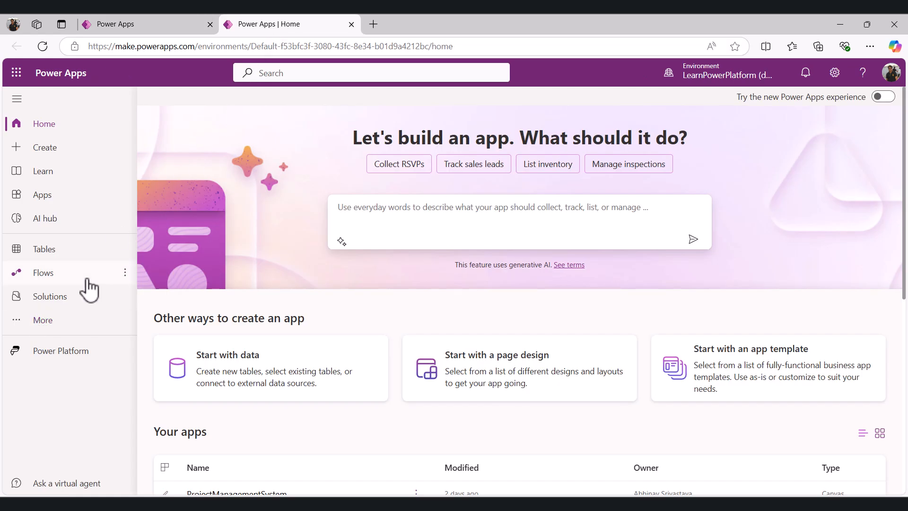
Go back to Component libraries through Discover all and open the FooterComponent library
click(46, 326)
click(265, 476)
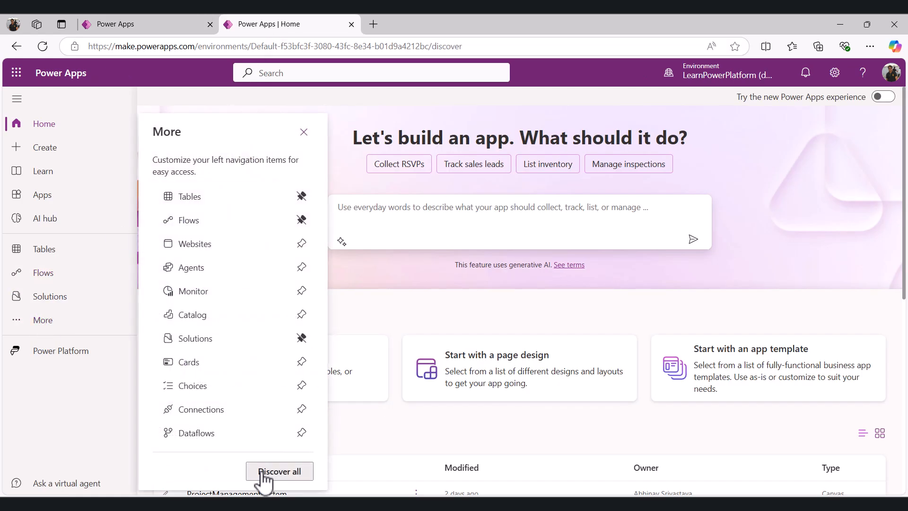
scroll(517, 375, down, 8)
scroll(515, 385, down, 5)
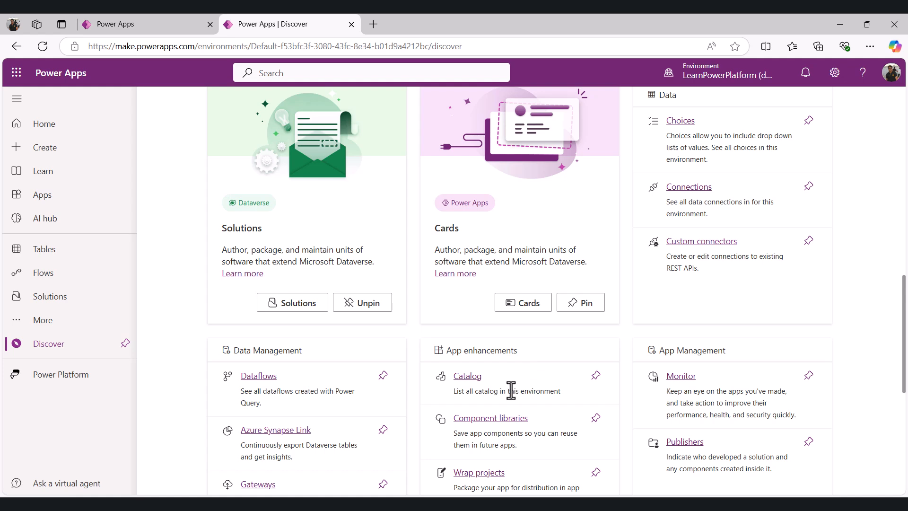
click(501, 428)
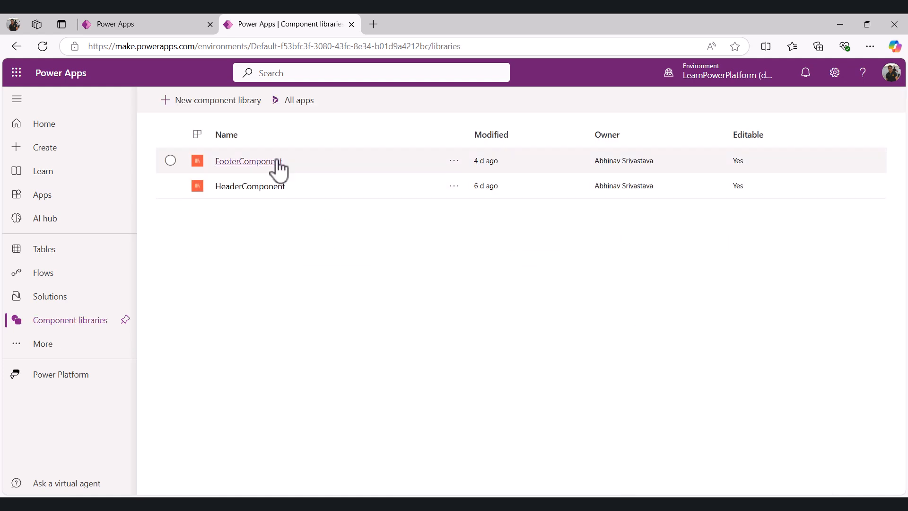
click(249, 162)
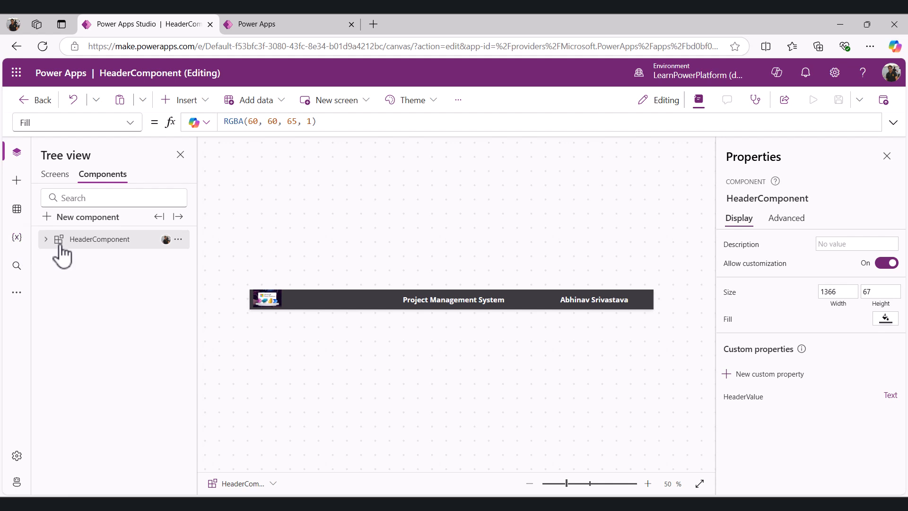
Examine the HeaderComponent's controls and the value of its HeaderValue custom property
click(46, 239)
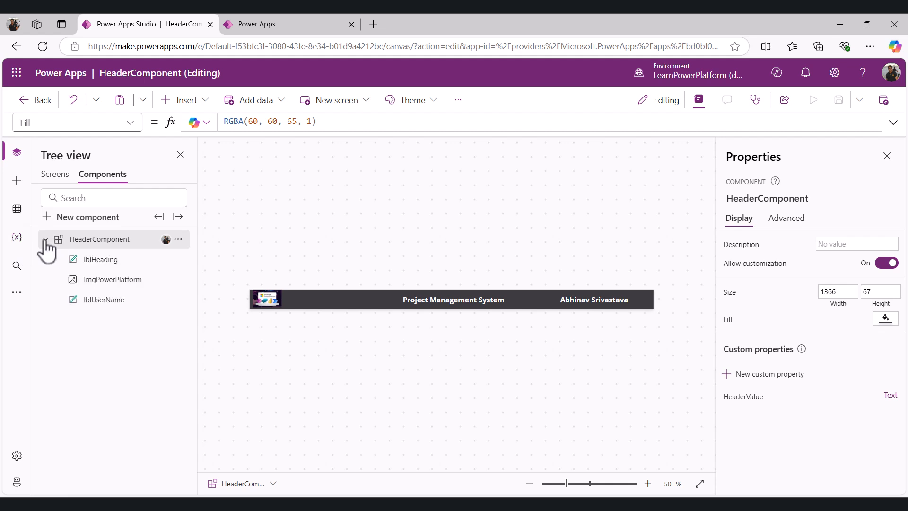
click(104, 259)
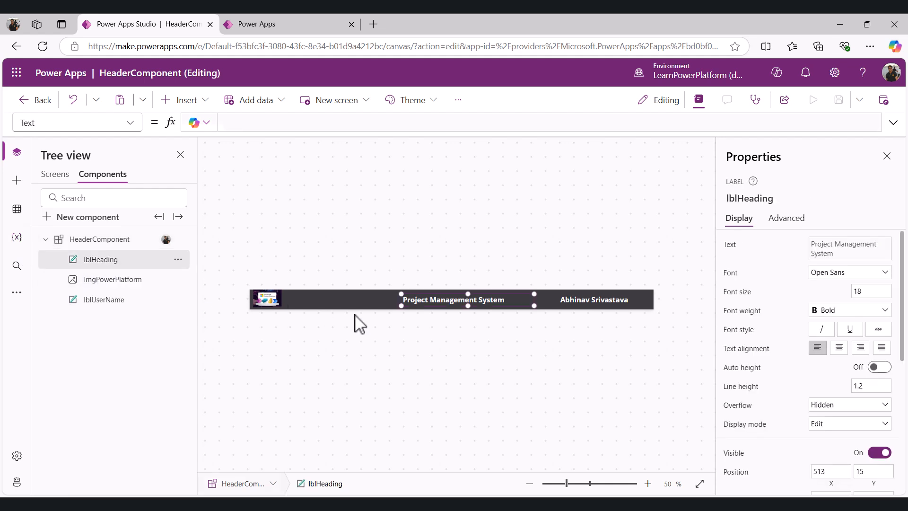
click(110, 303)
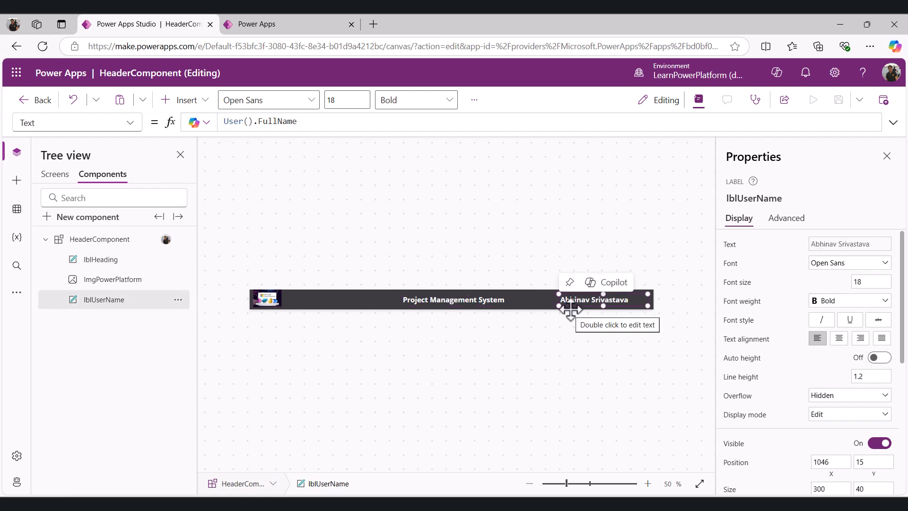
click(277, 303)
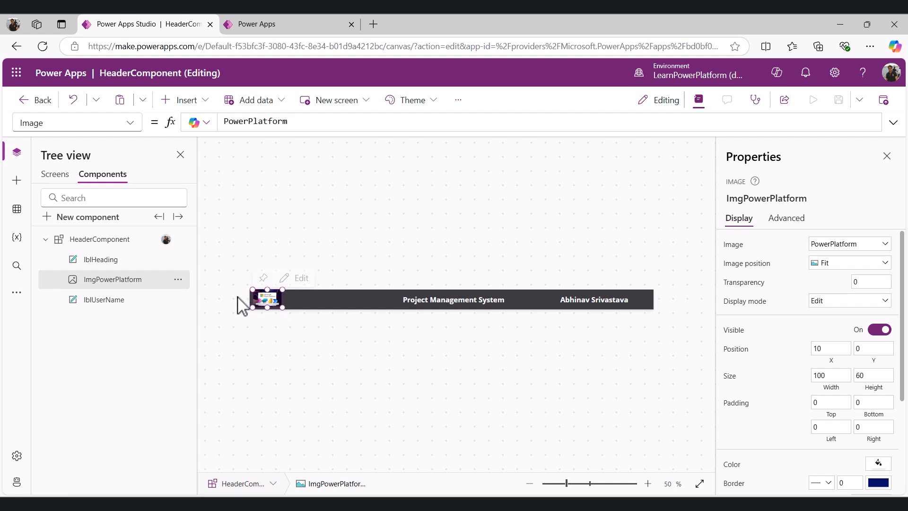
click(124, 242)
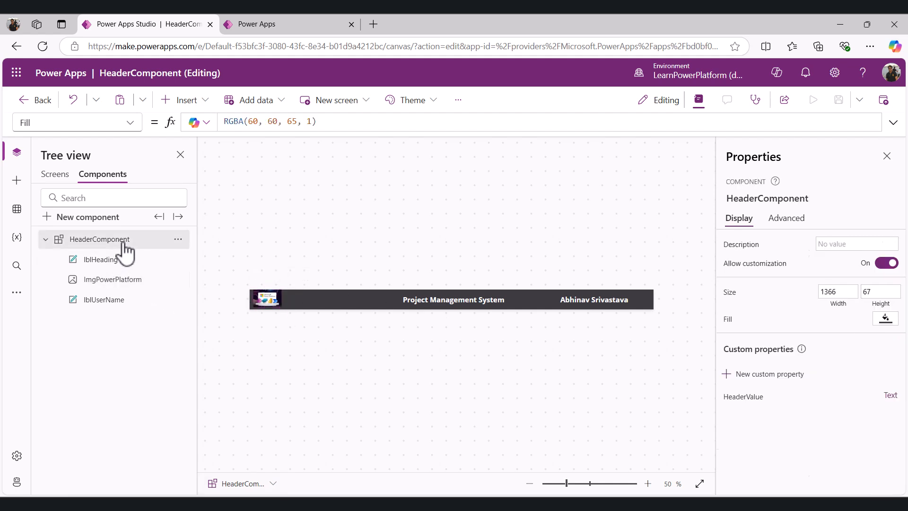
click(129, 124)
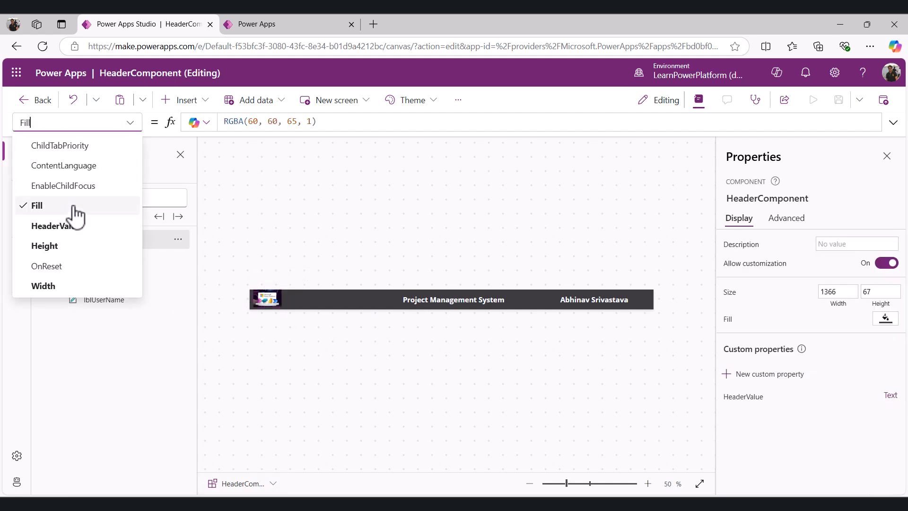
click(66, 226)
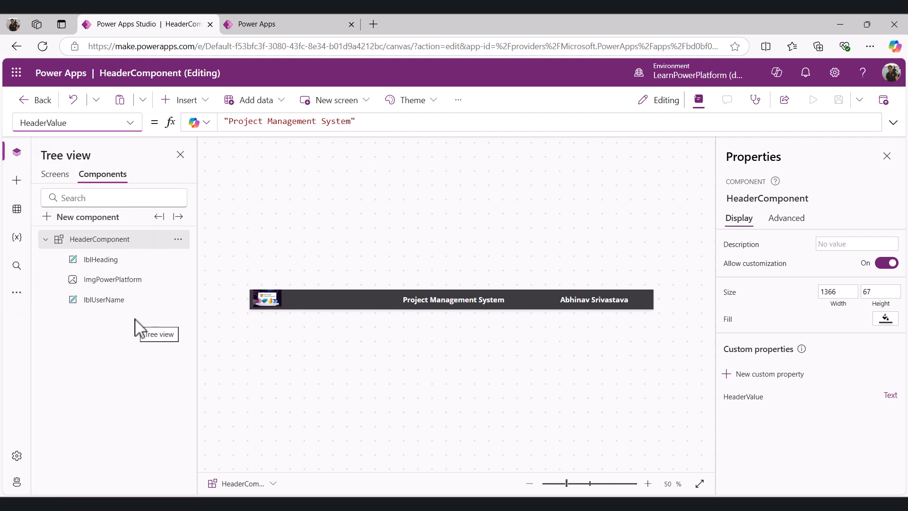
Switch to the FooterComponent tab and override the read-only lock to take editing control
click(272, 26)
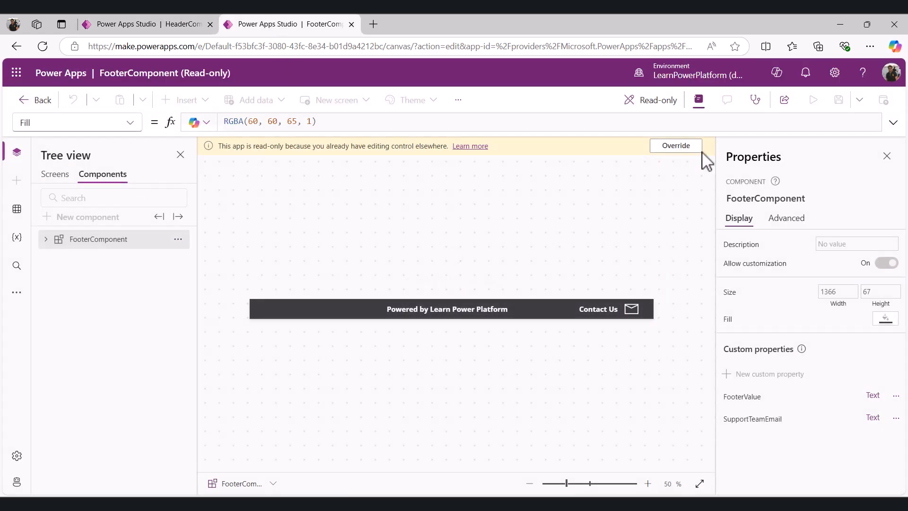
click(675, 147)
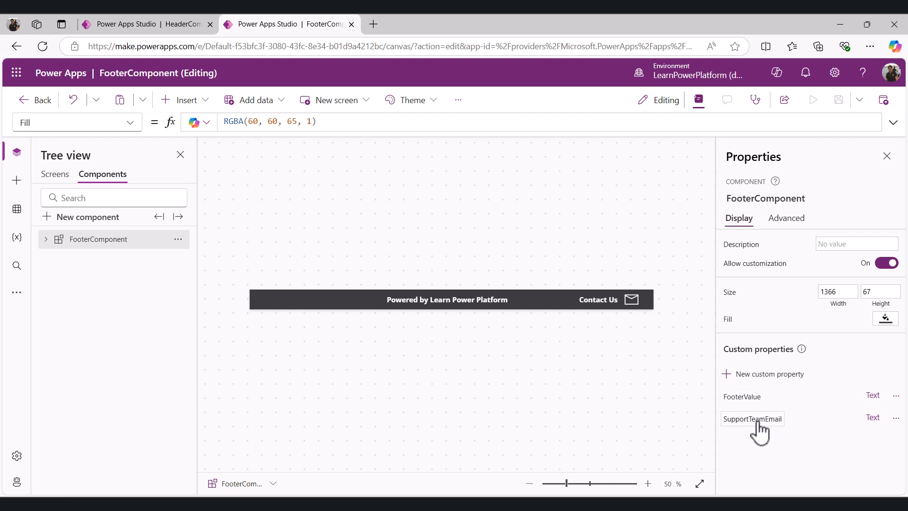
Examine the FooterComponent's controls and its FooterValue and SupportTeamEmail custom property values
click(46, 239)
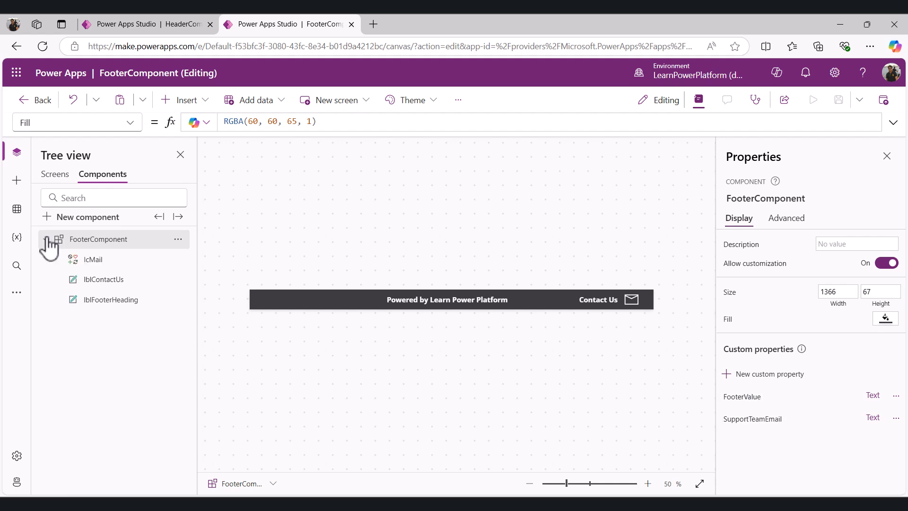
click(89, 261)
click(114, 284)
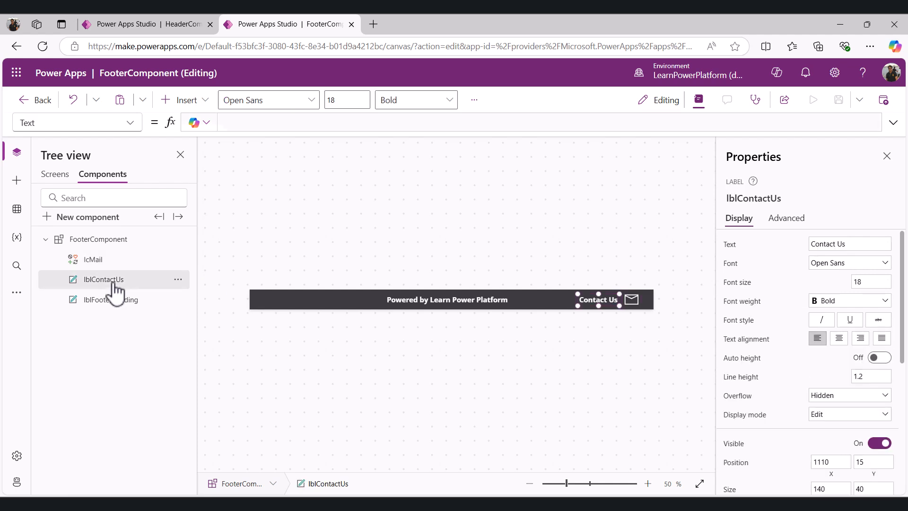
click(107, 312)
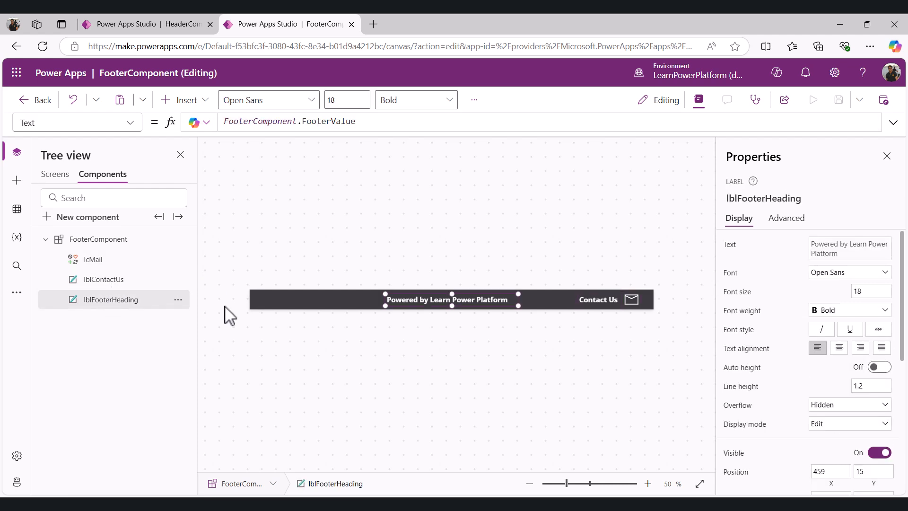
click(118, 242)
click(131, 133)
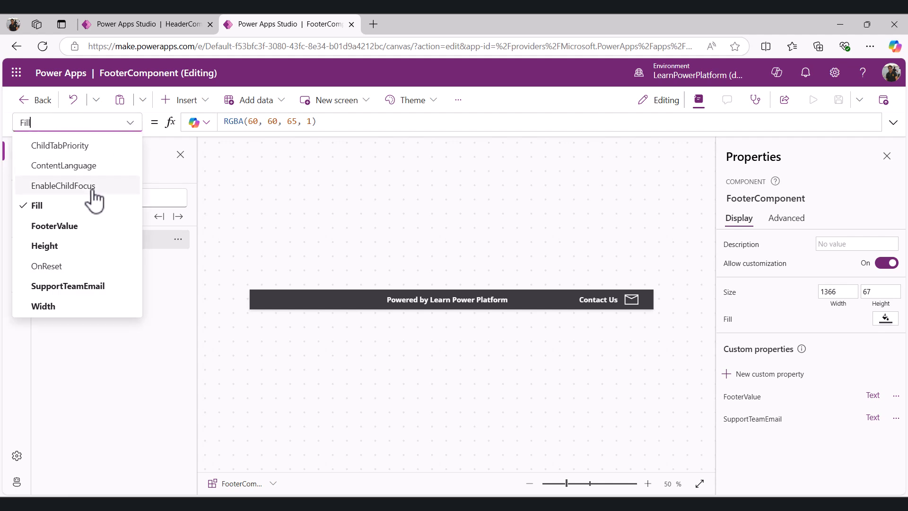
click(59, 226)
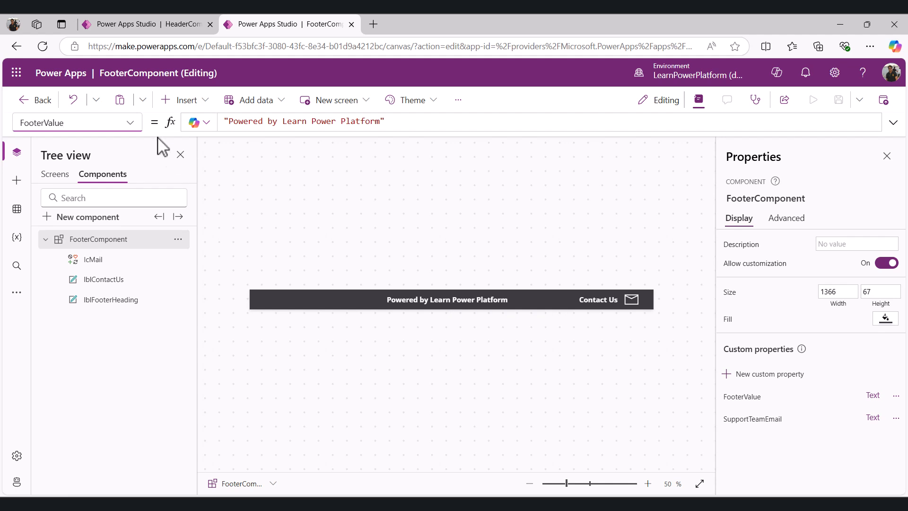
click(130, 123)
click(67, 287)
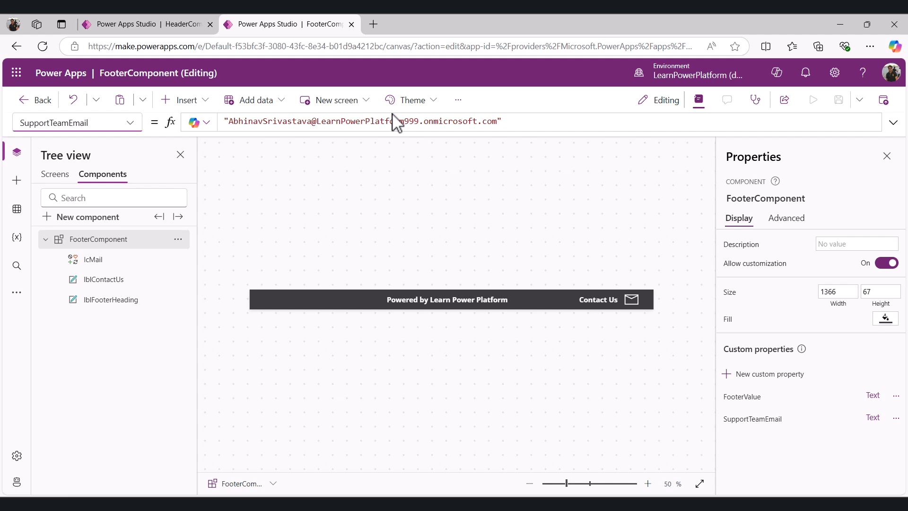
Open Power Apps in a new tab and go to the IntegrateComponentLibrary_Demo1 solution
click(373, 24)
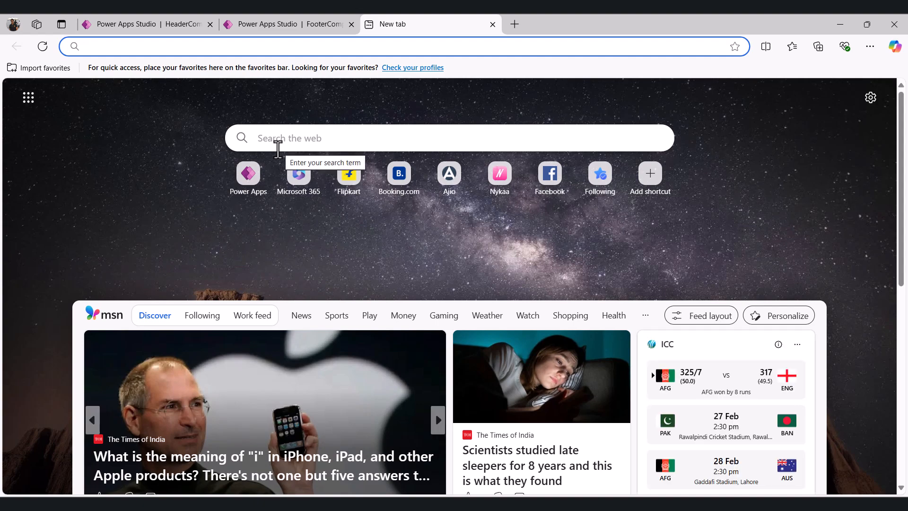
click(249, 181)
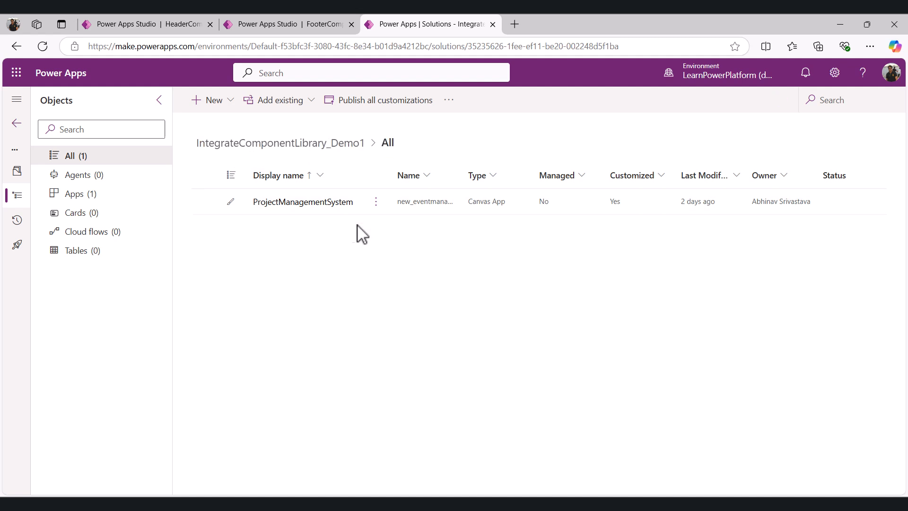
Open the ProjectManagementSystem canvas app for editing in a new tab
click(367, 202)
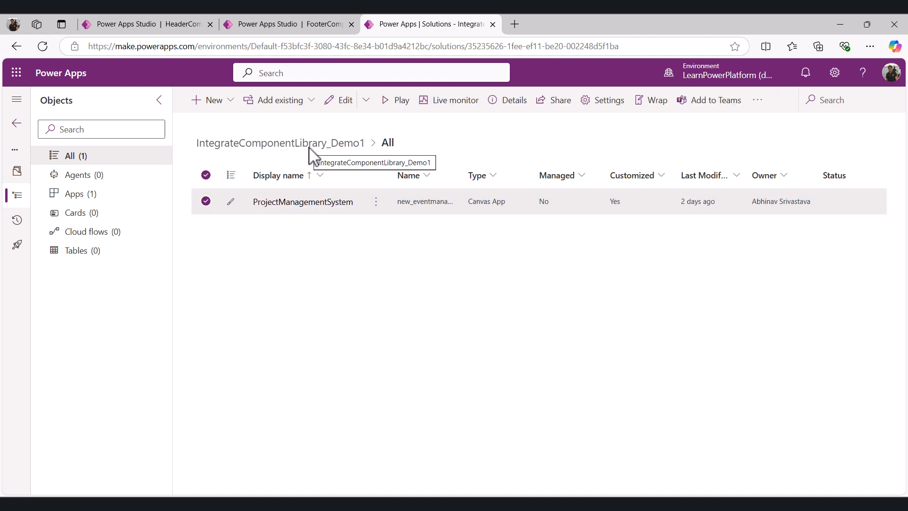
click(376, 202)
mouse_move(464, 238)
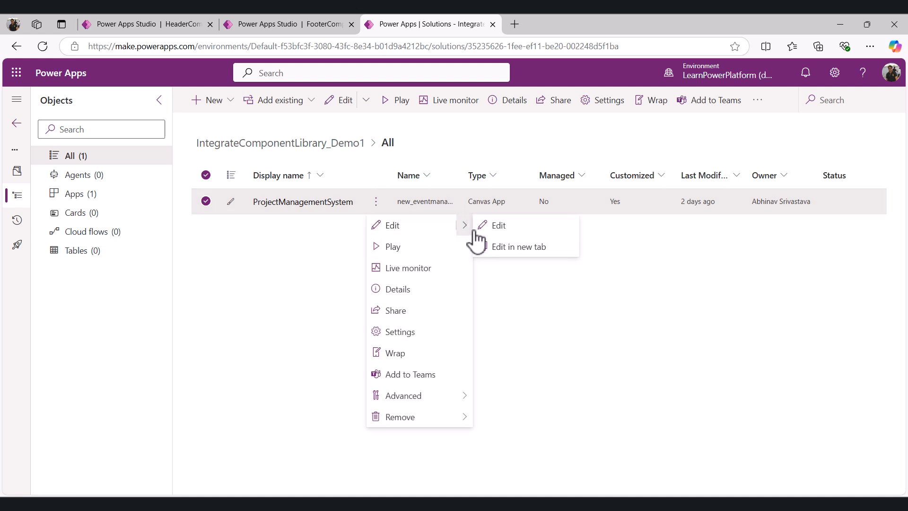
click(502, 247)
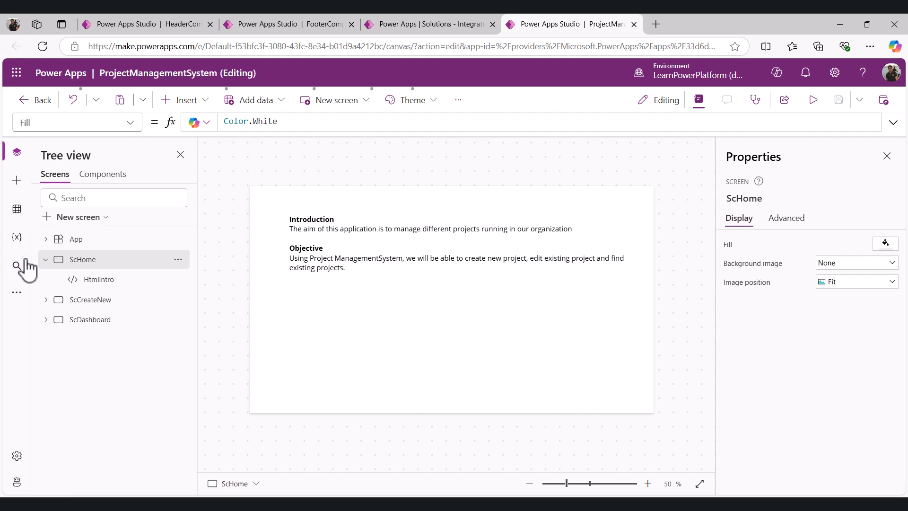
Review the app's ScHome, ScCreateNew and ScDashboard screens, then return to the solution tab
click(46, 260)
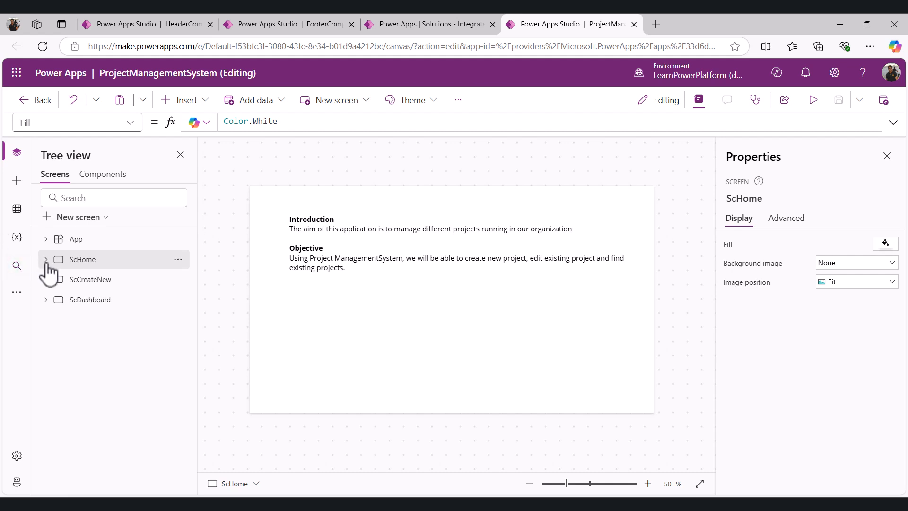
click(76, 280)
click(82, 302)
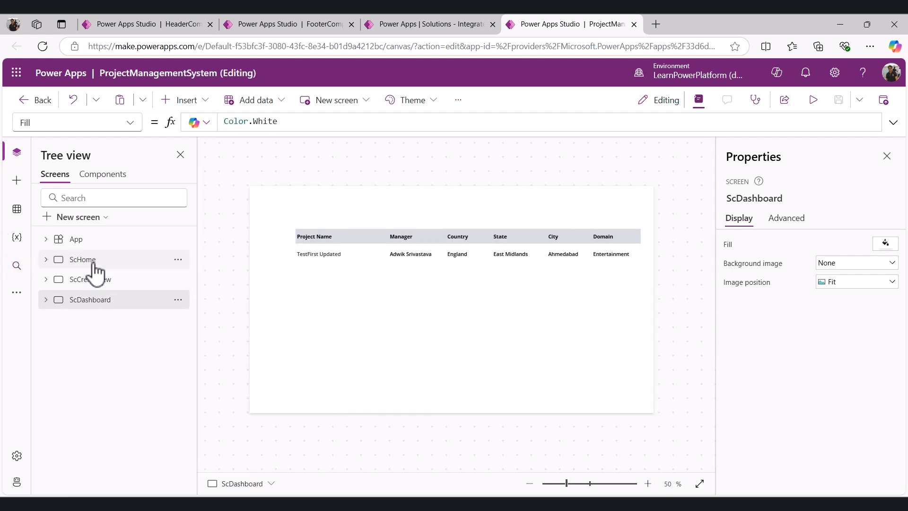
click(94, 261)
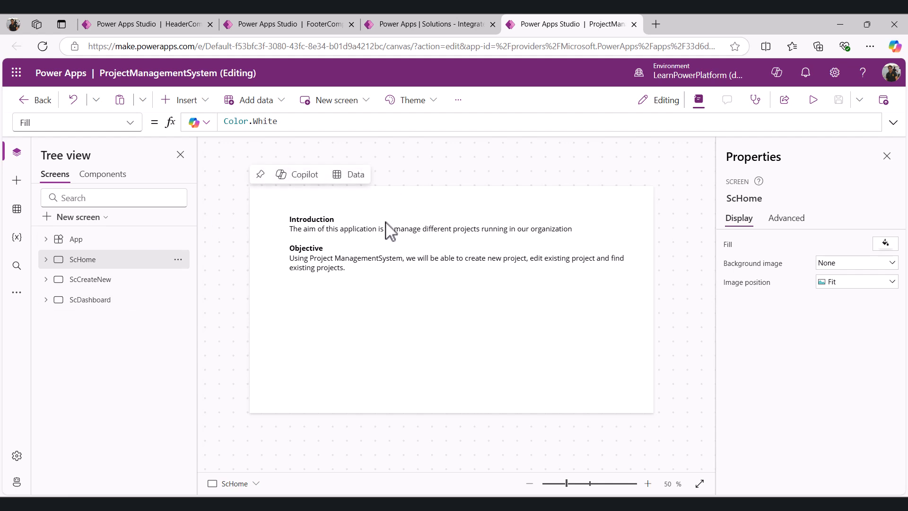
click(426, 24)
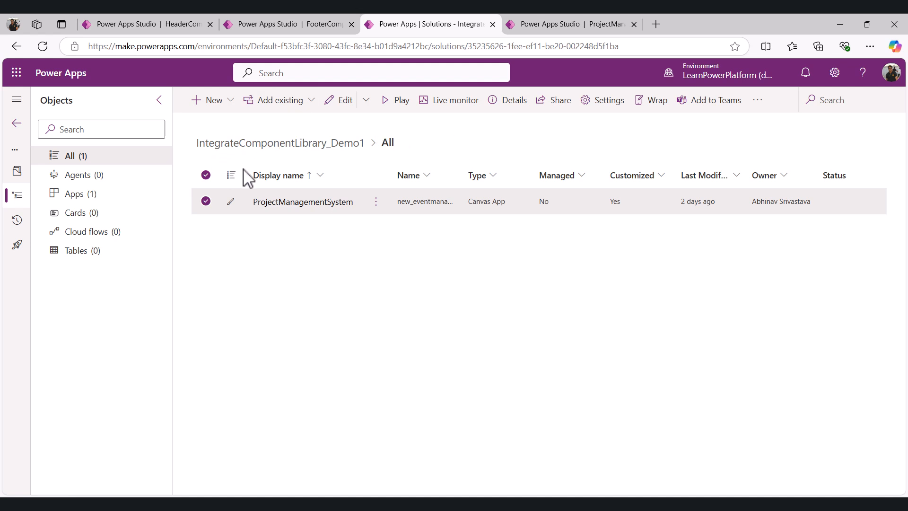
Add the existing HeaderComponent and FooterComponent component libraries to the solution
click(311, 110)
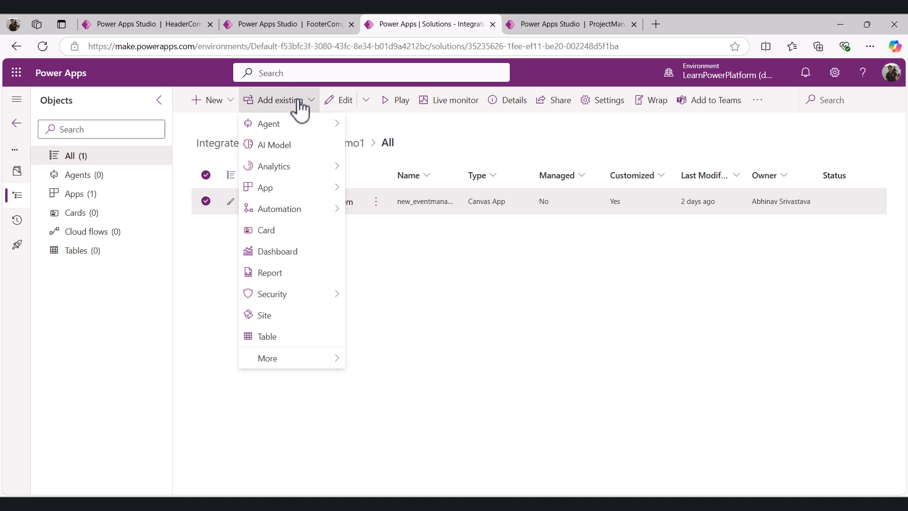
mouse_move(300, 368)
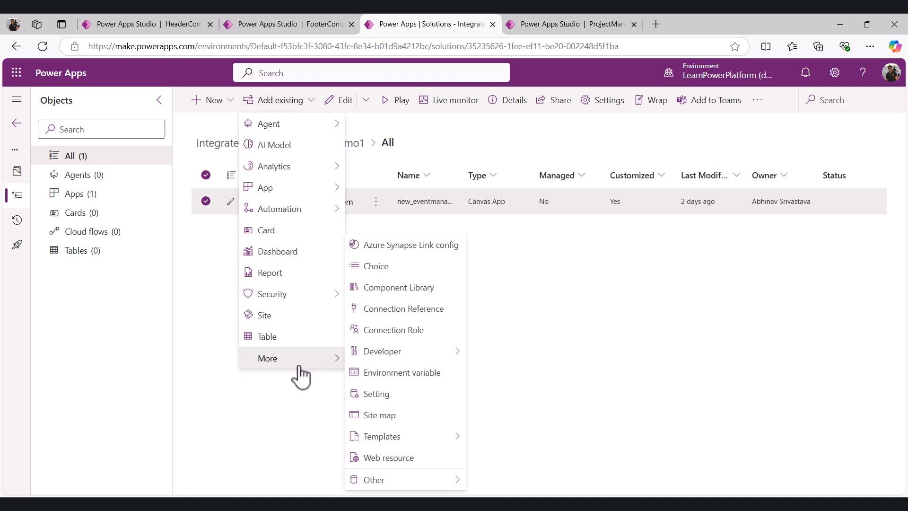
click(405, 288)
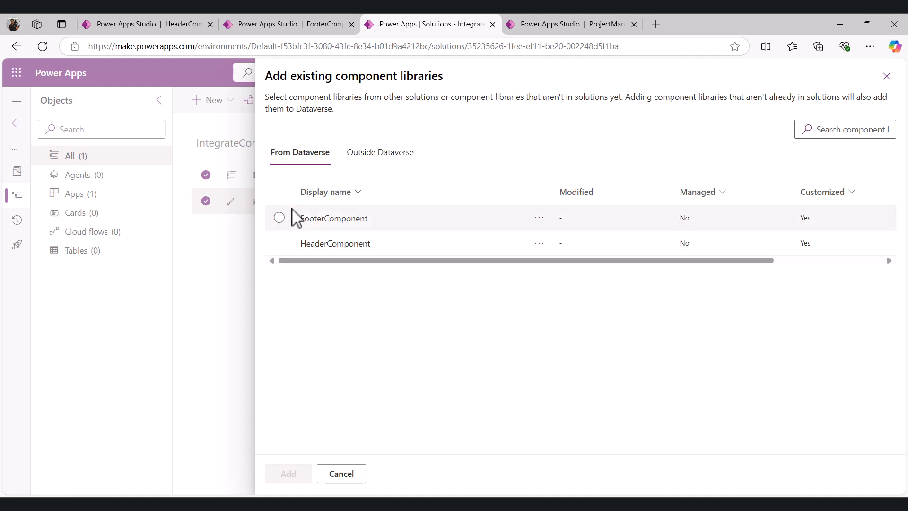
click(280, 243)
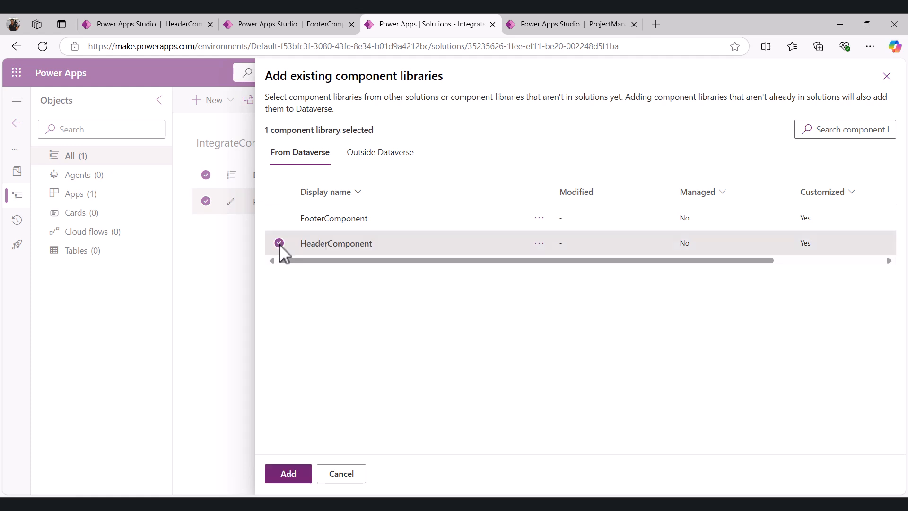
click(280, 219)
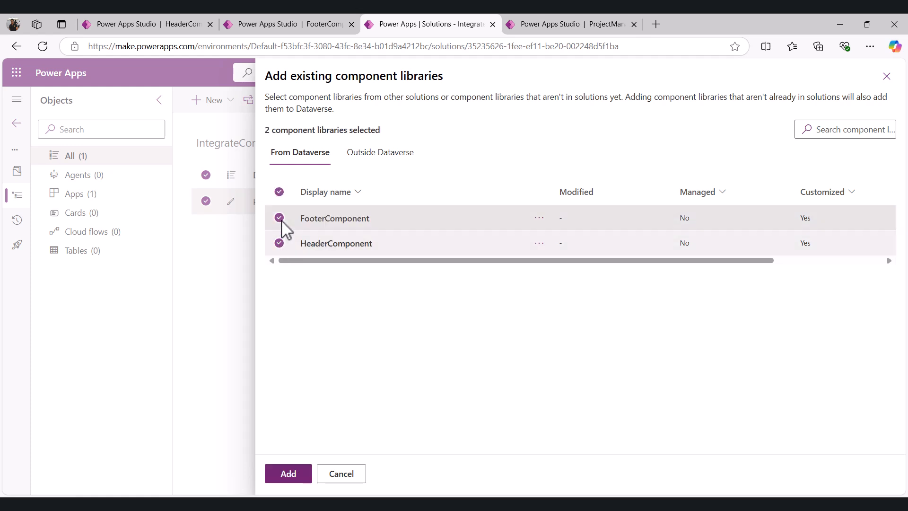
click(290, 474)
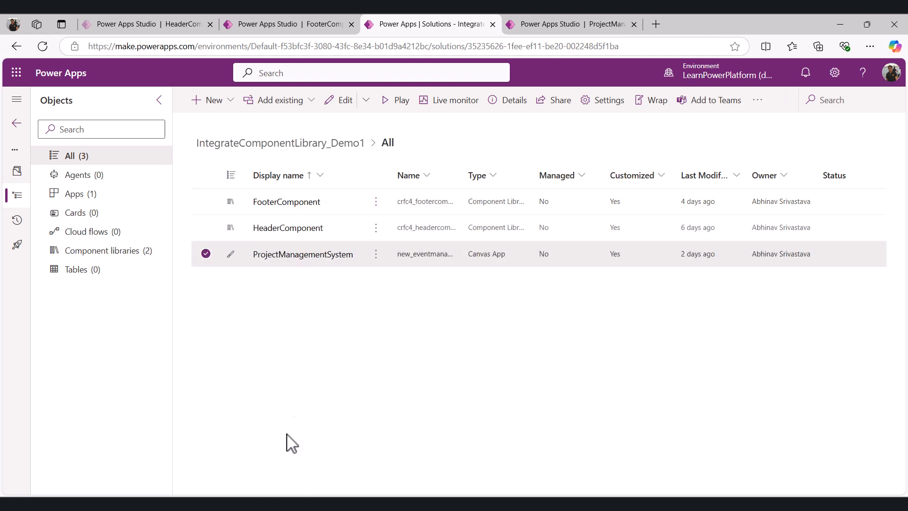
Review the solution's component libraries and apps, then switch to the ProjectManagementSystem editor tab
click(111, 253)
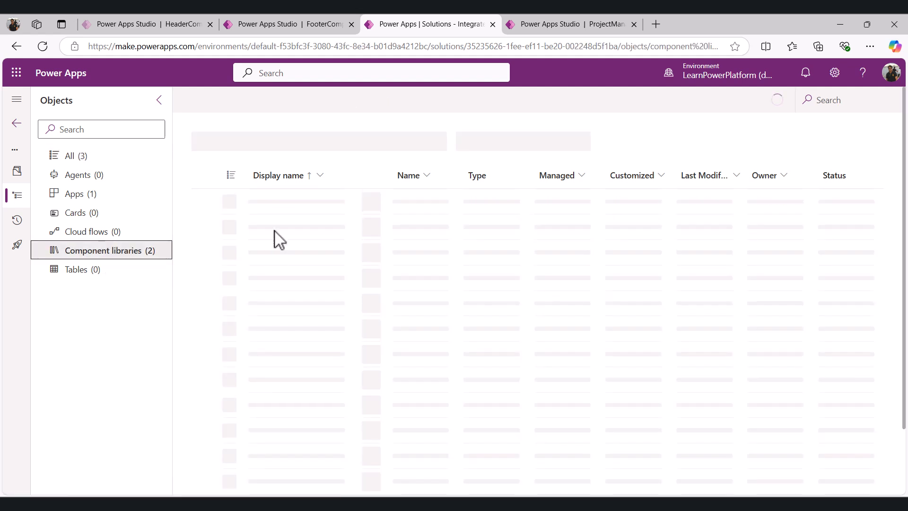
click(75, 193)
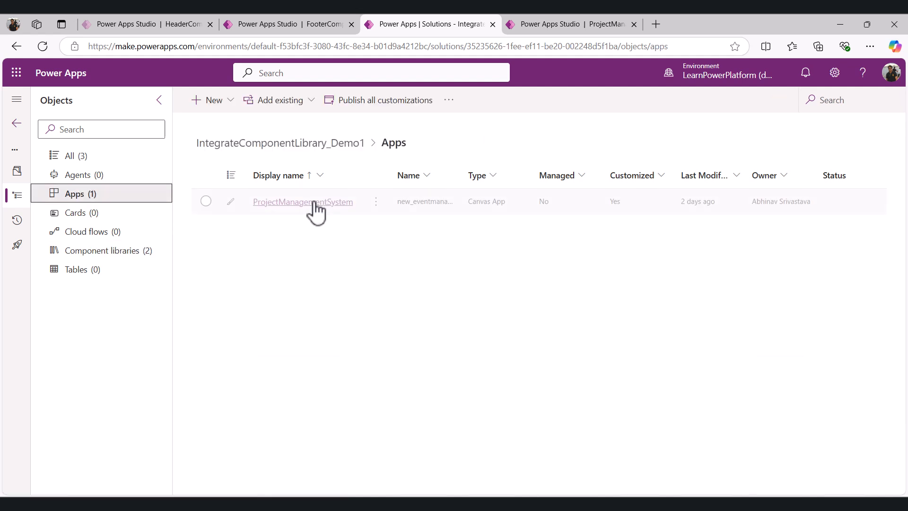
click(606, 26)
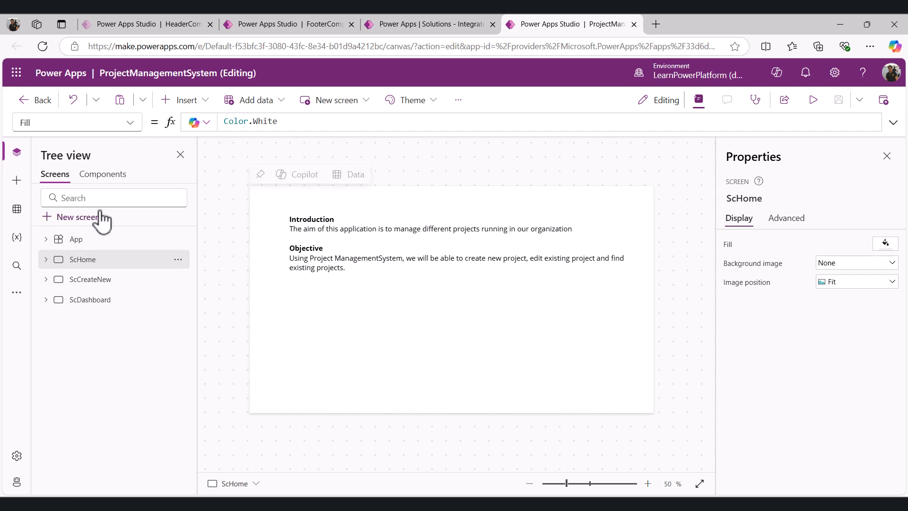
Import the HeaderComponent and FooterComponent library components into the app
click(17, 181)
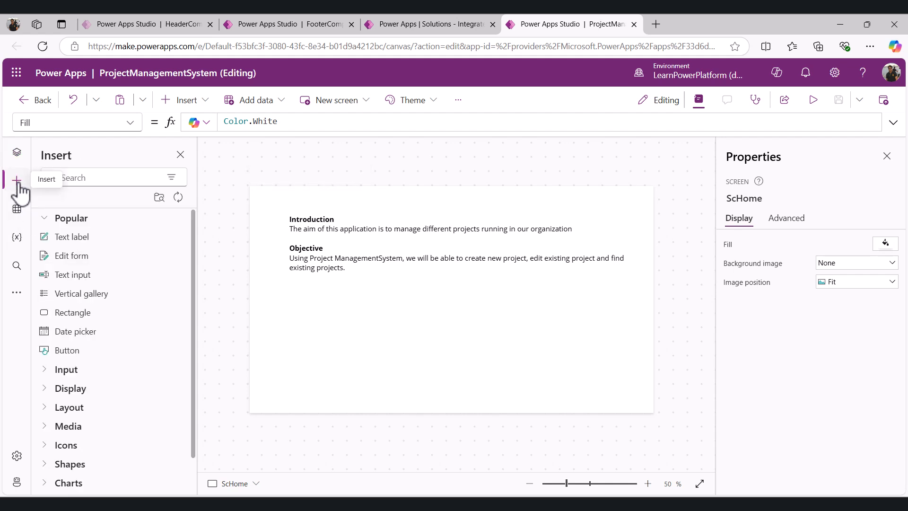
click(159, 198)
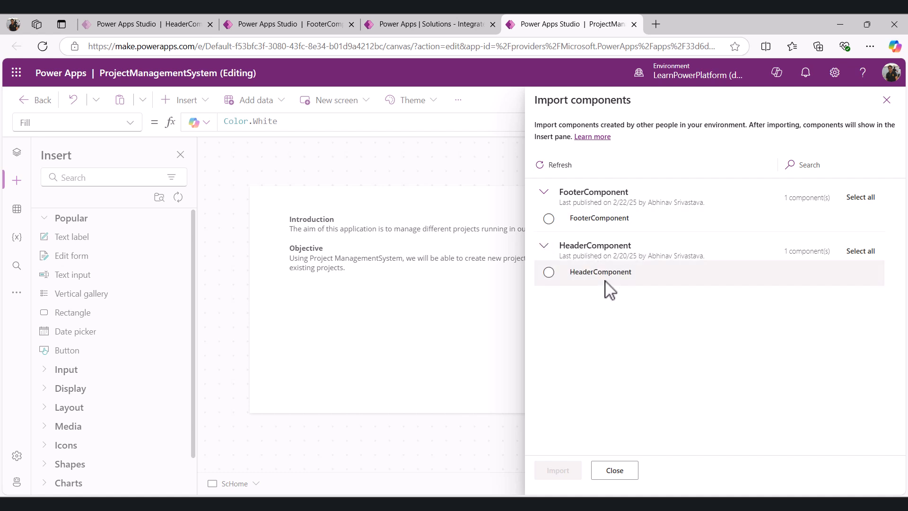
click(549, 272)
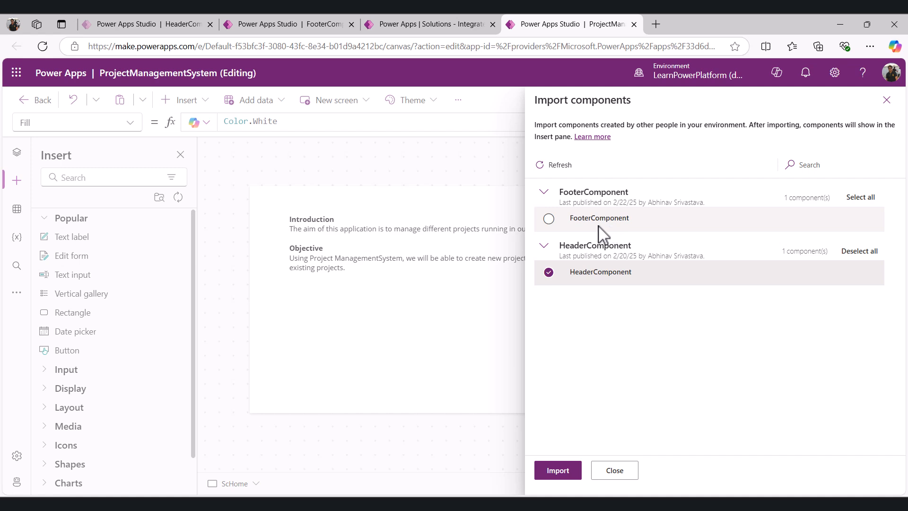
click(550, 220)
click(576, 470)
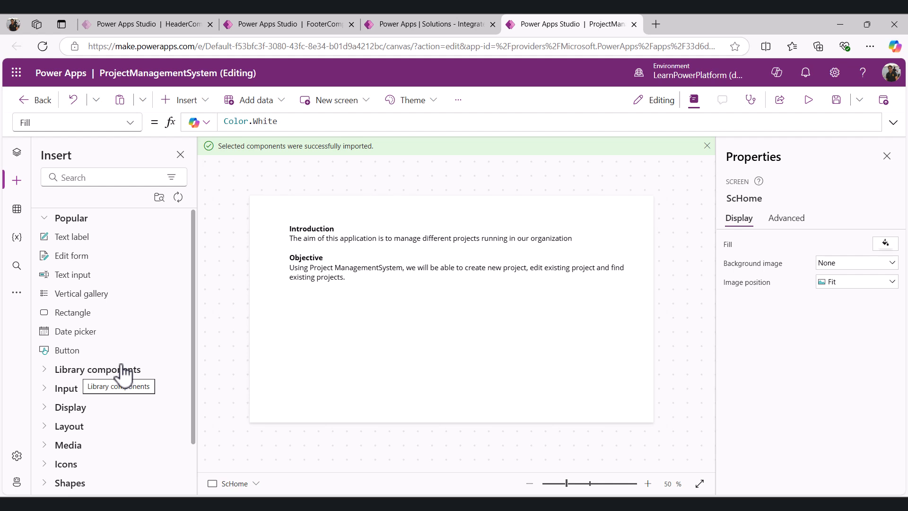
Check the imported library components in the insert list and the app's components list
click(44, 370)
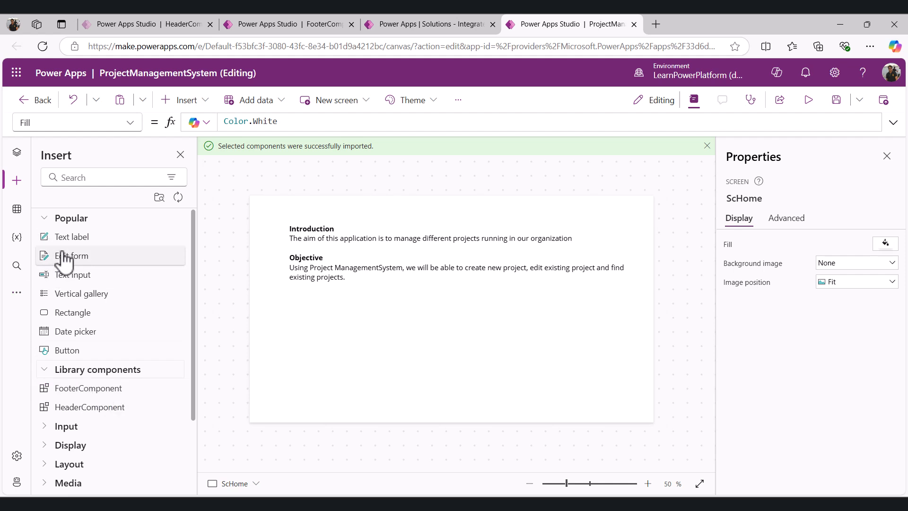
click(16, 153)
click(98, 182)
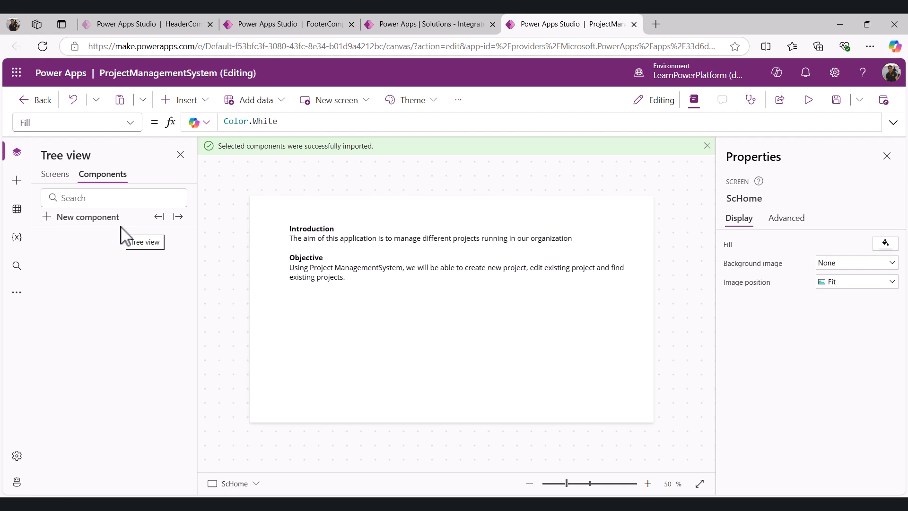
click(53, 175)
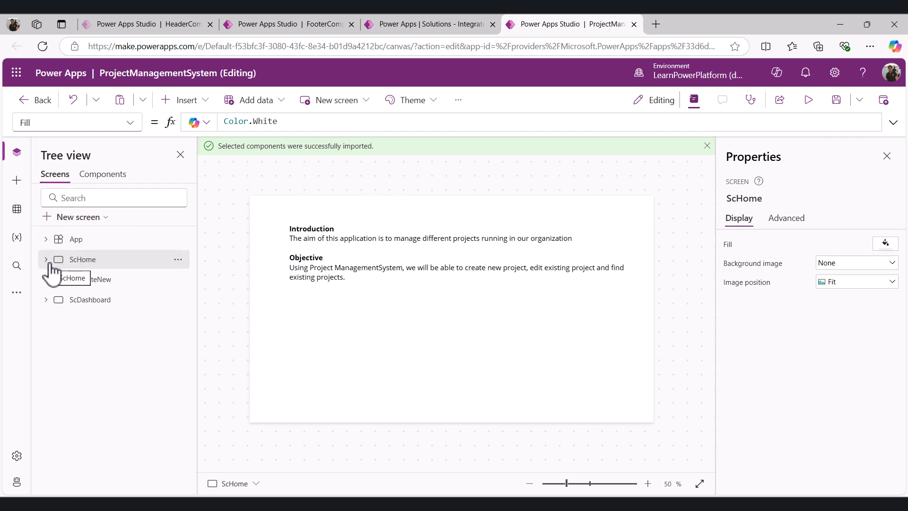
click(92, 176)
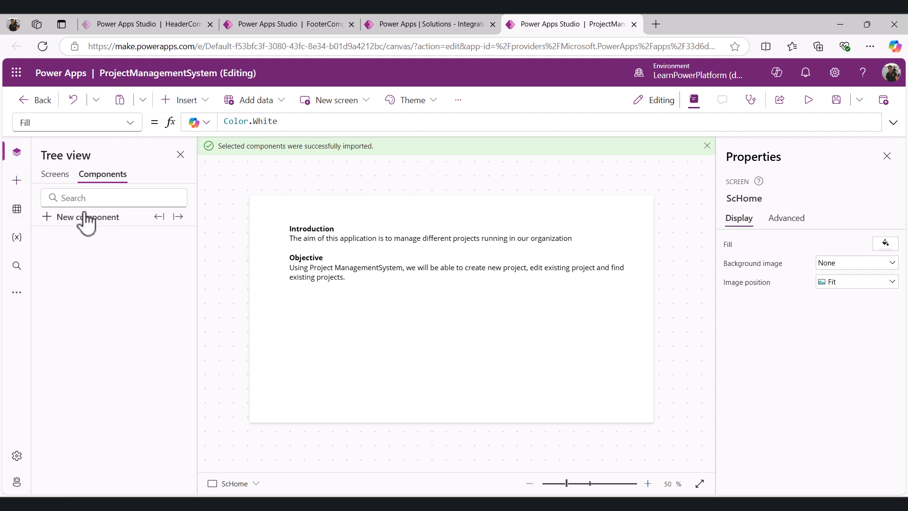
click(55, 181)
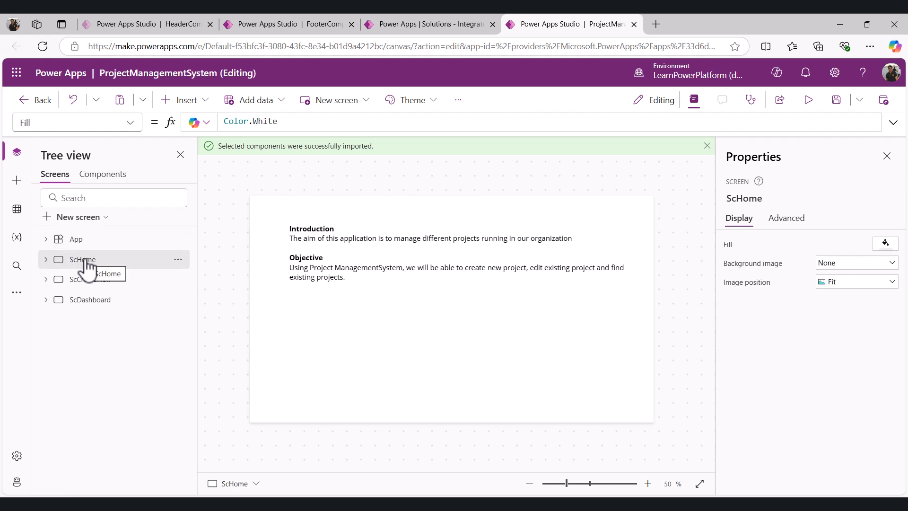
click(16, 181)
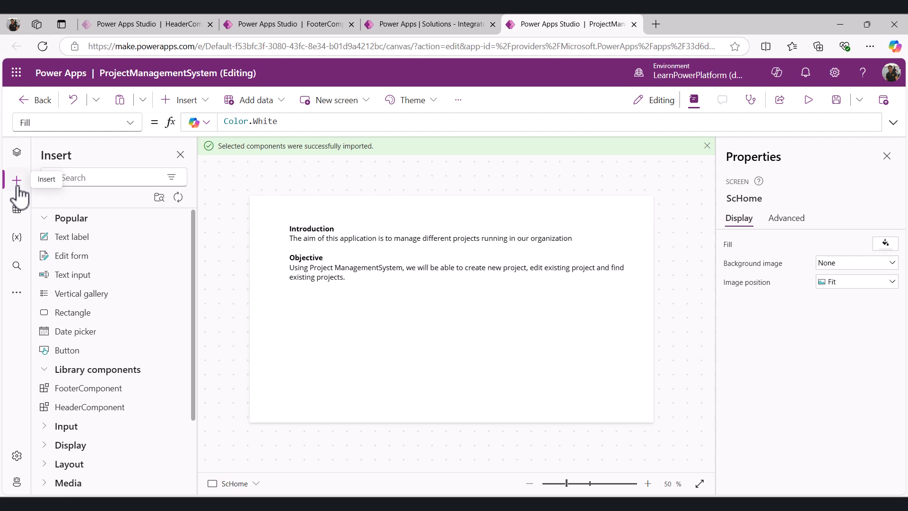
Add HeaderComponent and FooterComponent to ScHome, moving the footer to the bottom of the screen
click(88, 408)
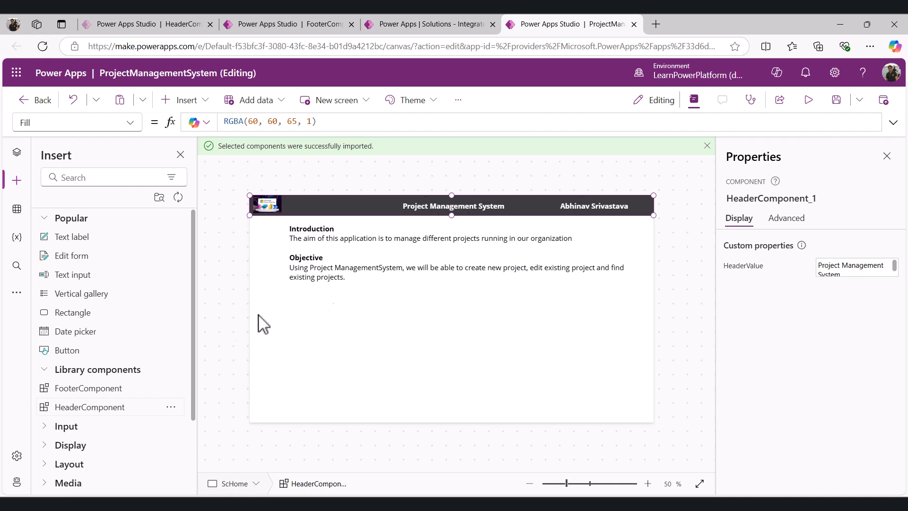
click(112, 392)
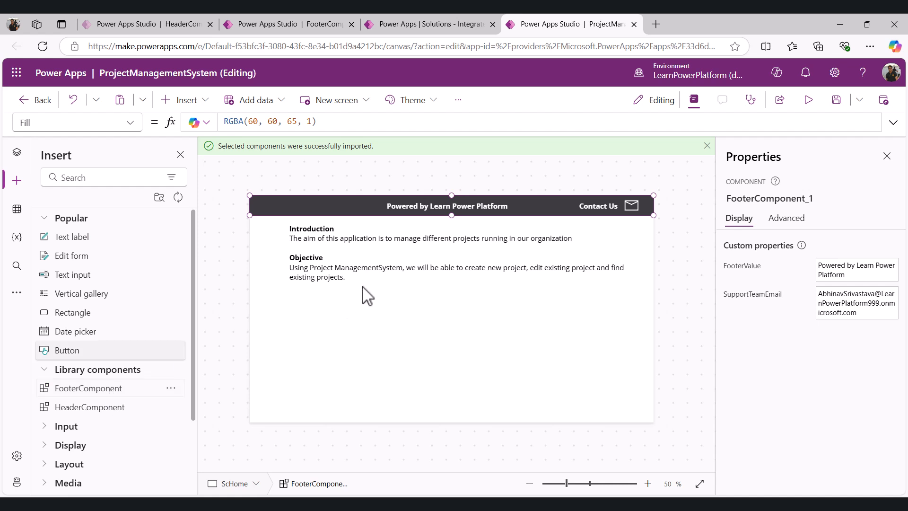
drag(430, 203, 425, 412)
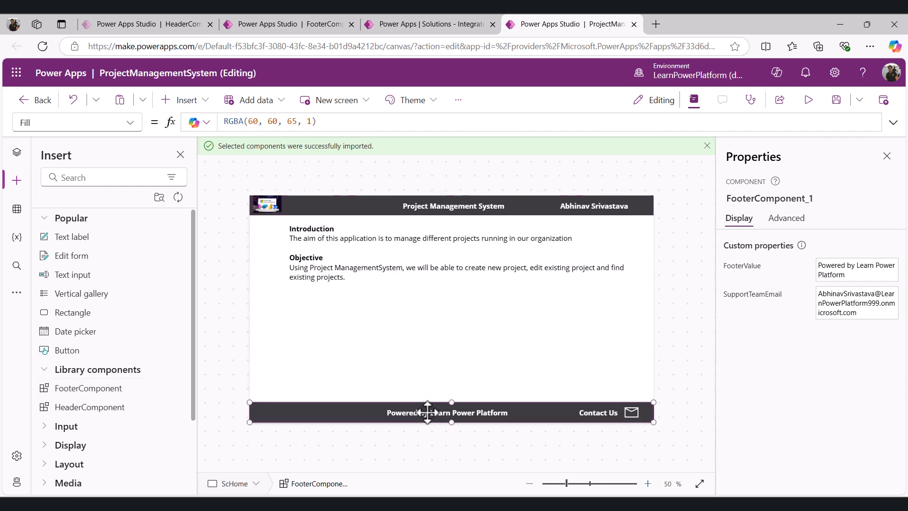
click(17, 151)
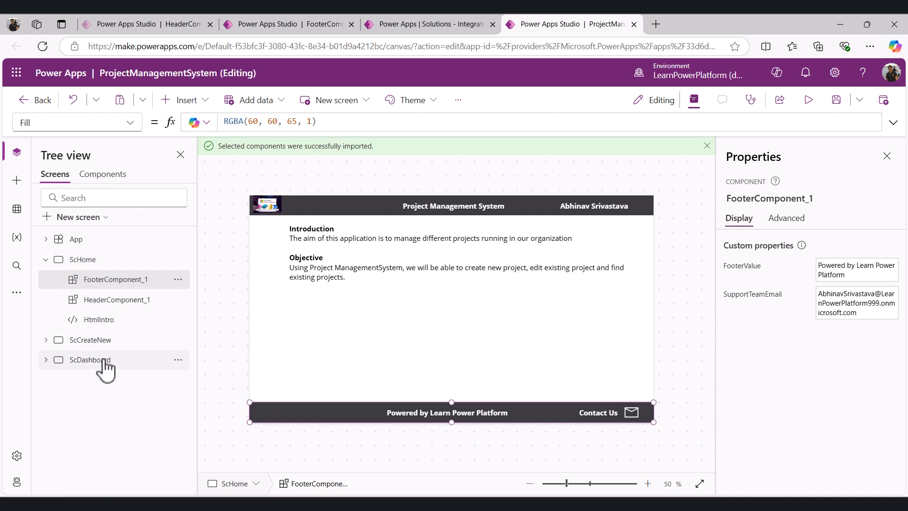
Add HeaderComponent and FooterComponent to ScCreateNew, moving the footer to the bottom of the screen
click(98, 347)
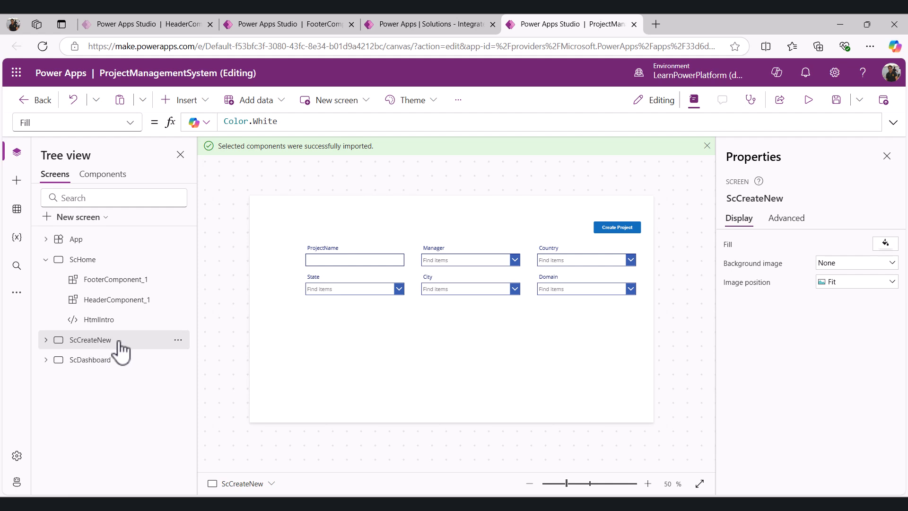
click(17, 180)
click(82, 408)
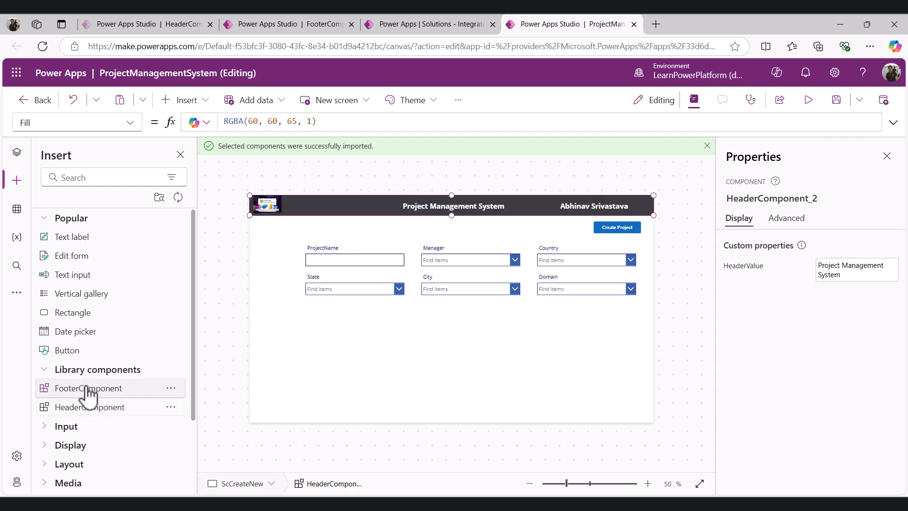
click(87, 390)
drag(387, 217, 400, 428)
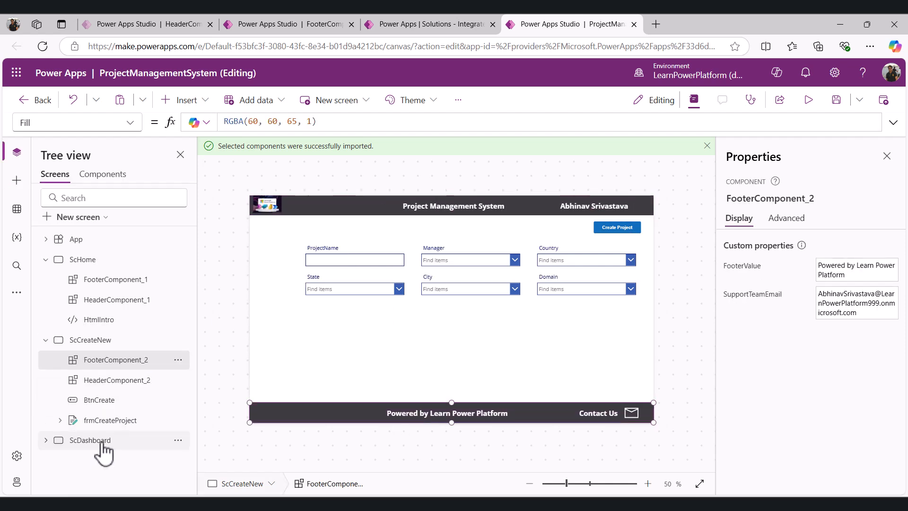
Add HeaderComponent and FooterComponent to ScDashboard, moving the footer to the bottom of the screen
click(99, 441)
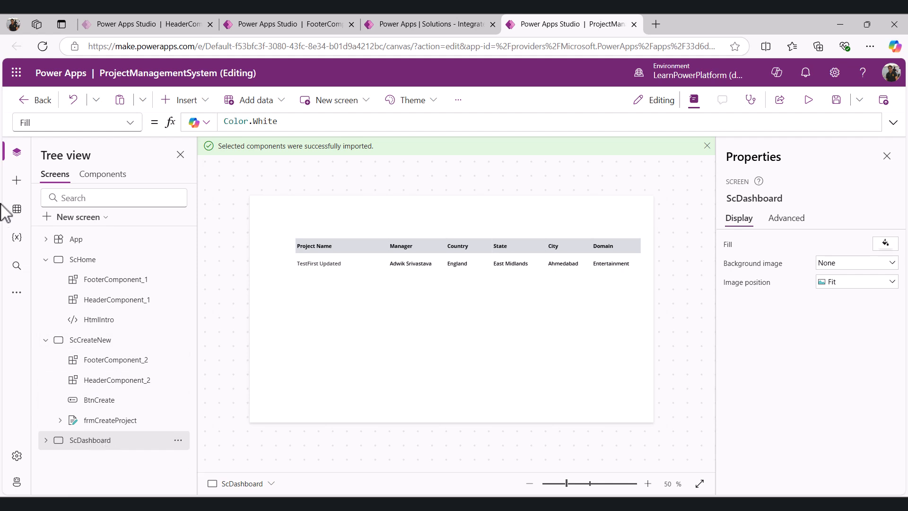
click(16, 180)
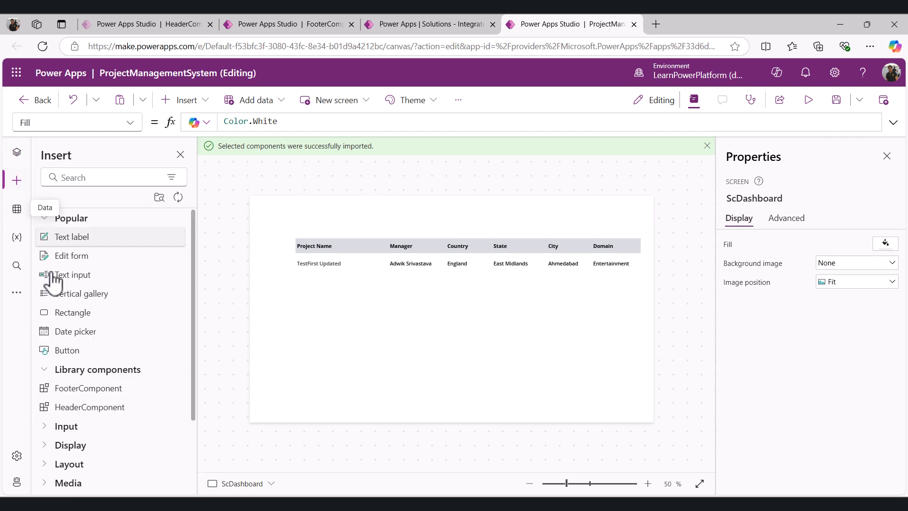
click(87, 414)
click(98, 392)
drag(398, 205, 404, 410)
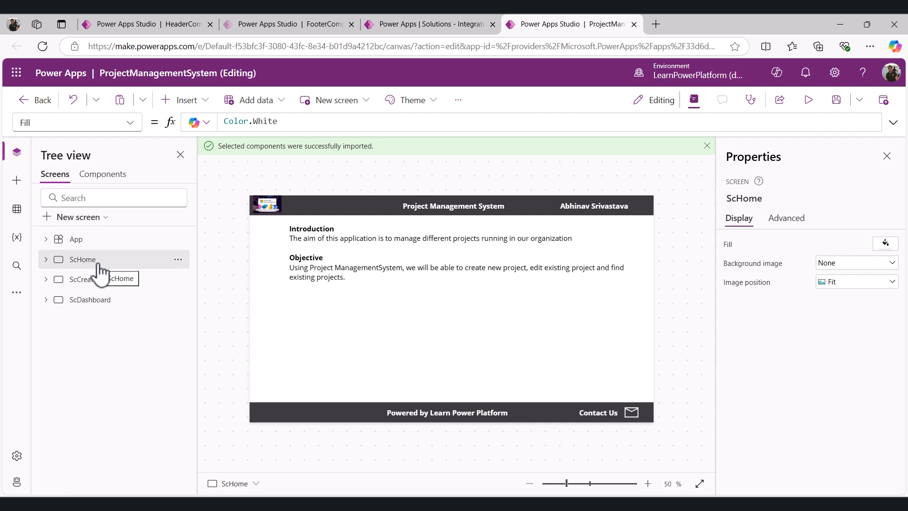
In the HeaderComponent library tab, insert an Image control into the header component
click(178, 27)
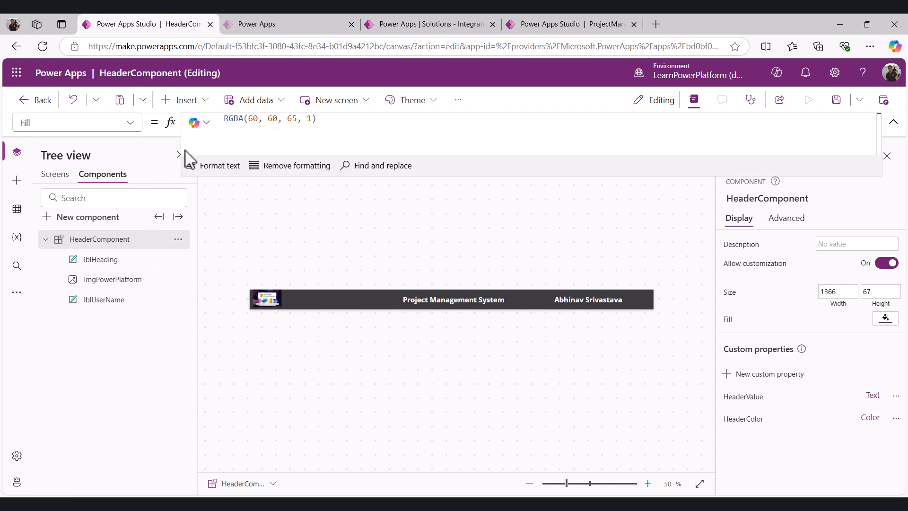
click(185, 100)
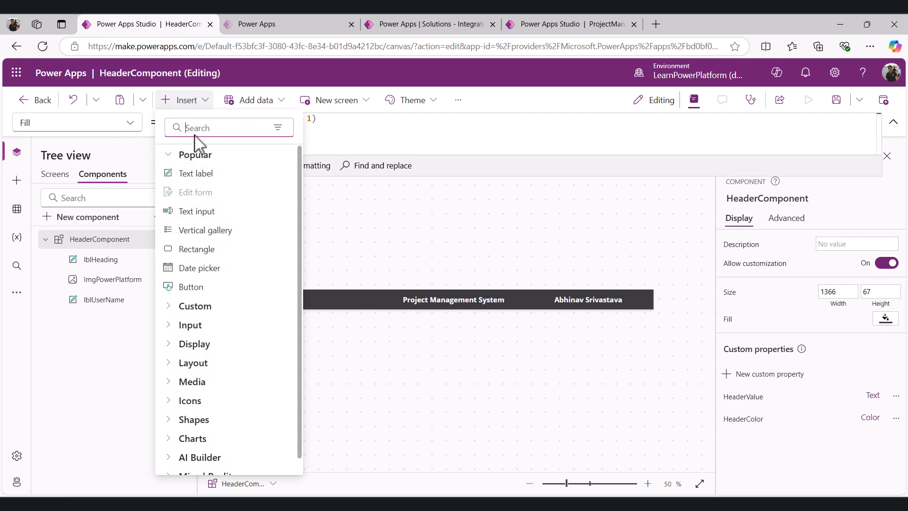
text(imag)
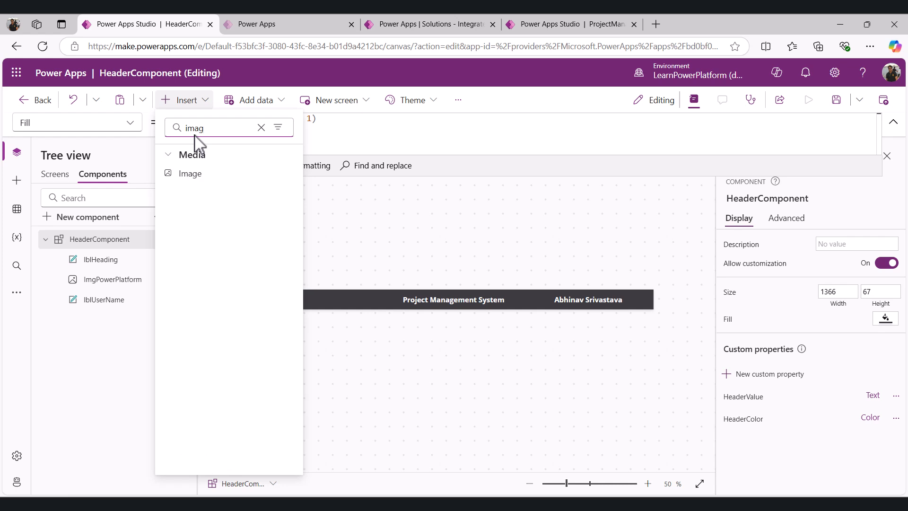
click(191, 174)
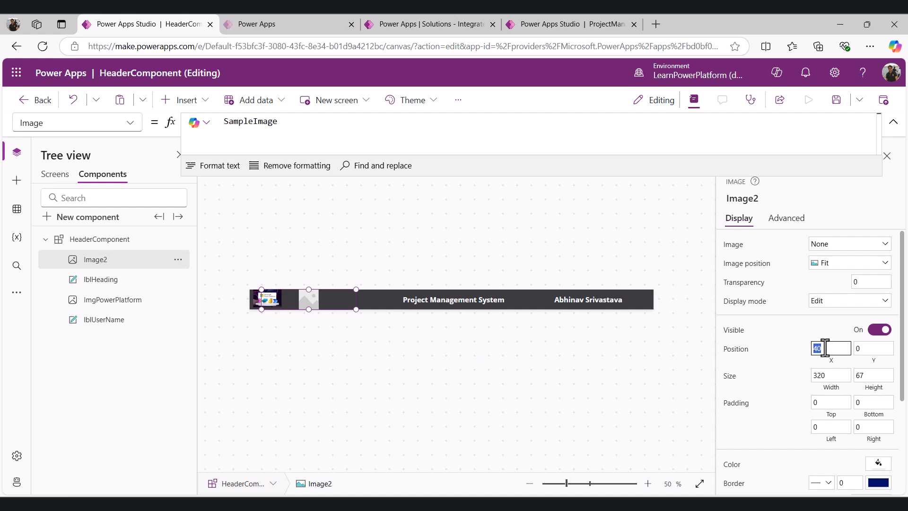
Position the new image at X 1300 and set its width to 60
text(11)
text(200)
key(Tab)
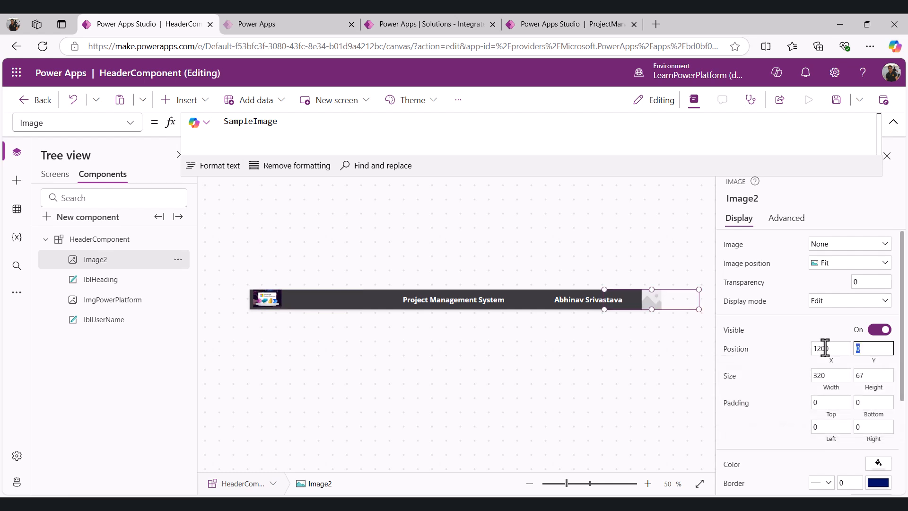
click(838, 379)
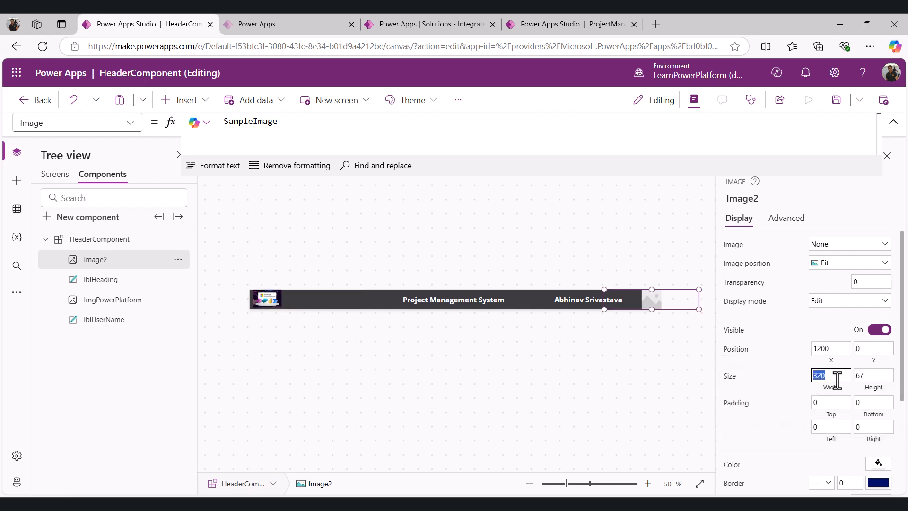
text(60)
key(Tab)
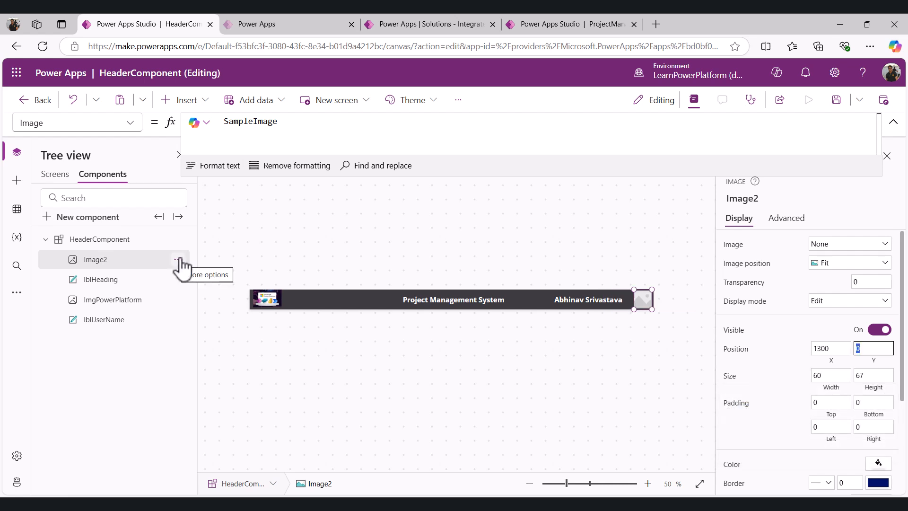
Rename the image control to ImgUserImage
click(179, 260)
click(208, 369)
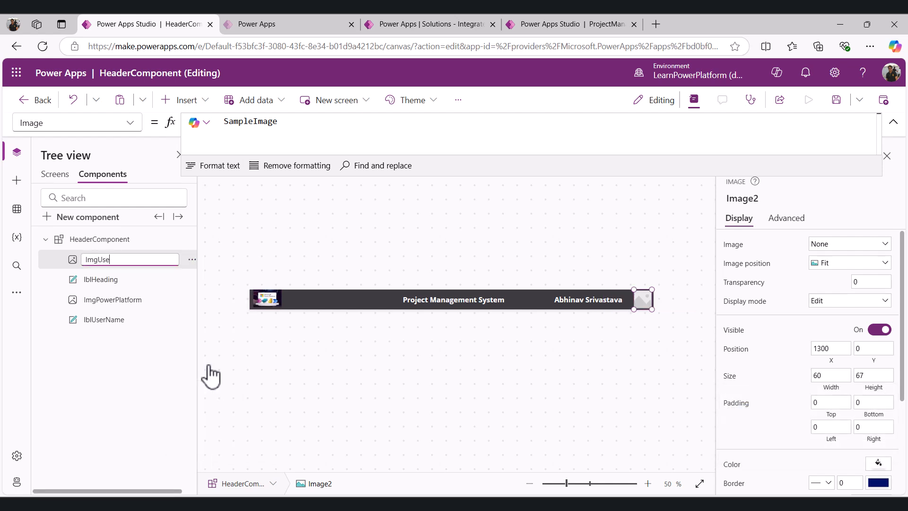
text(ImgUserImage)
Set the image's Image property to User().Image
double_click(247, 122)
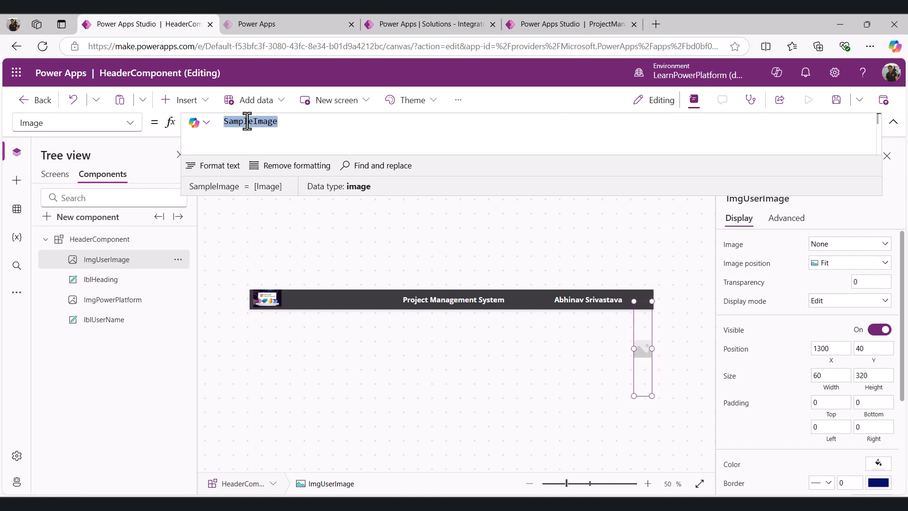
text(User())
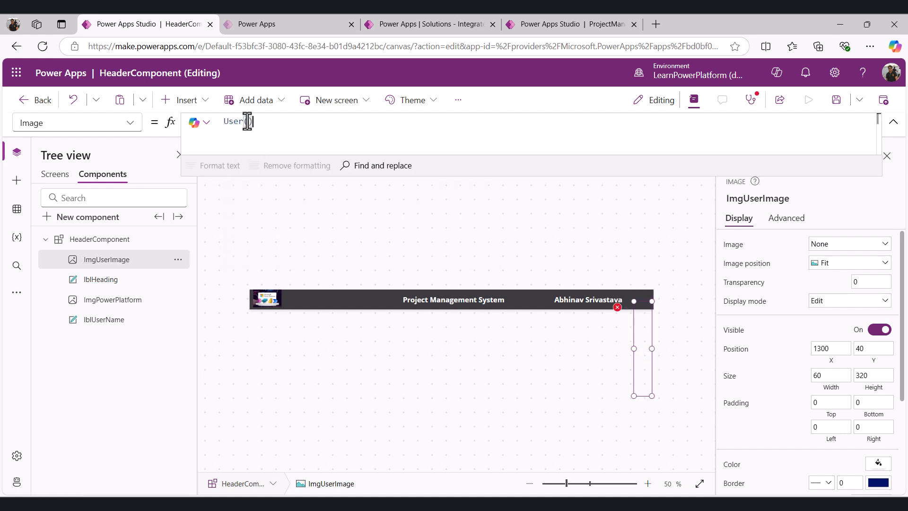
text(.Image)
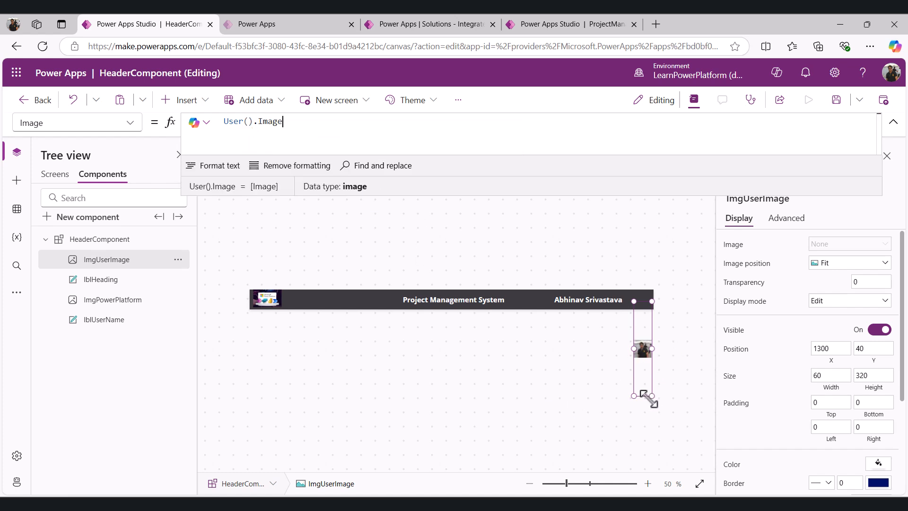
Resize the user image so it fits inside the header bar, about 52 high
drag(653, 396, 652, 308)
click(663, 373)
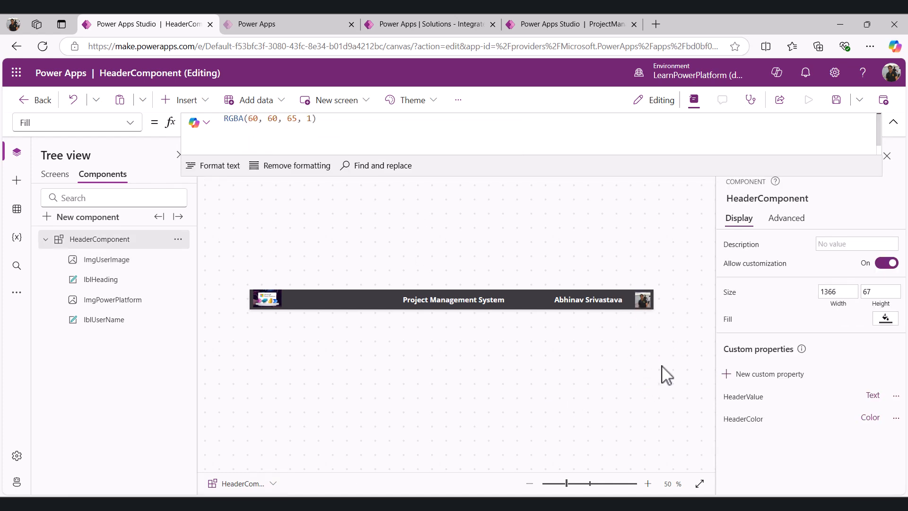
click(645, 296)
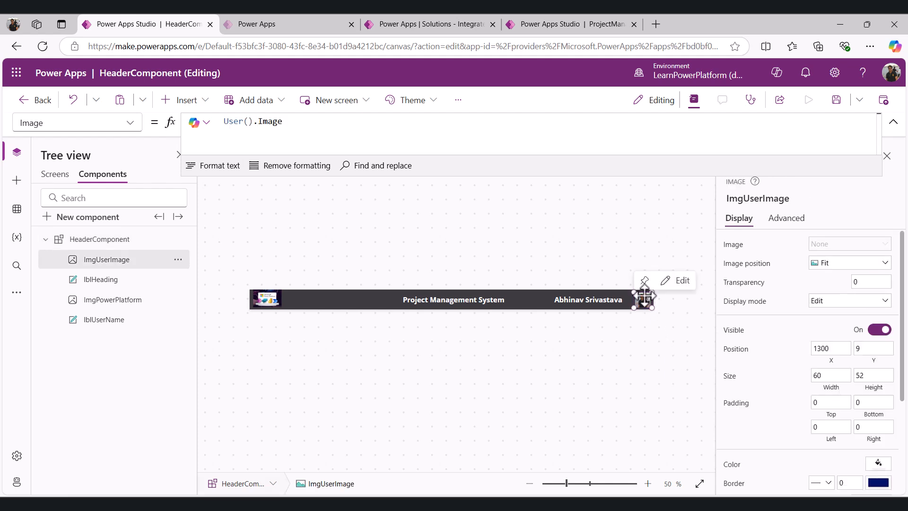
Save and publish the HeaderComponent library
click(836, 100)
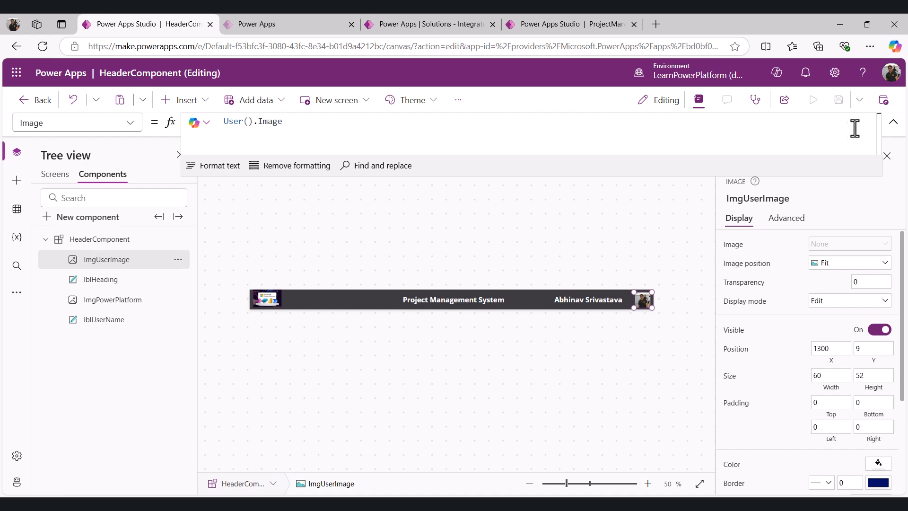
click(883, 101)
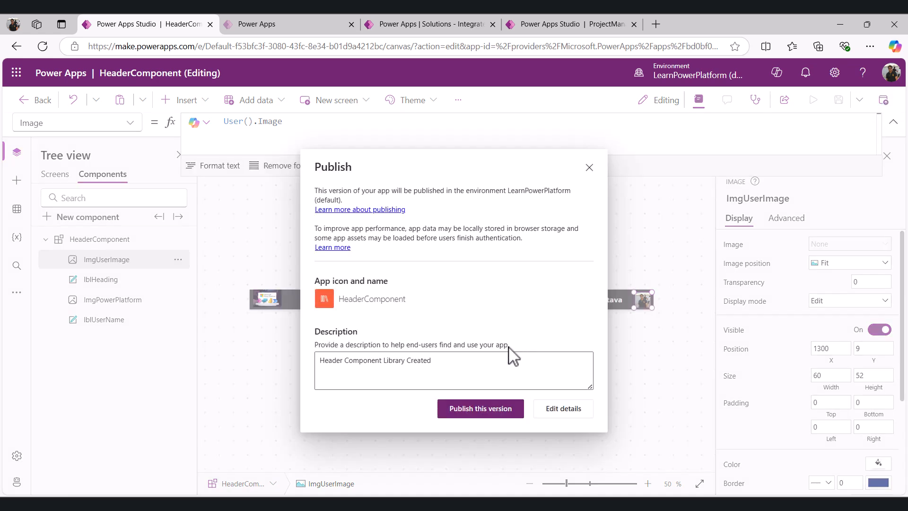
click(477, 410)
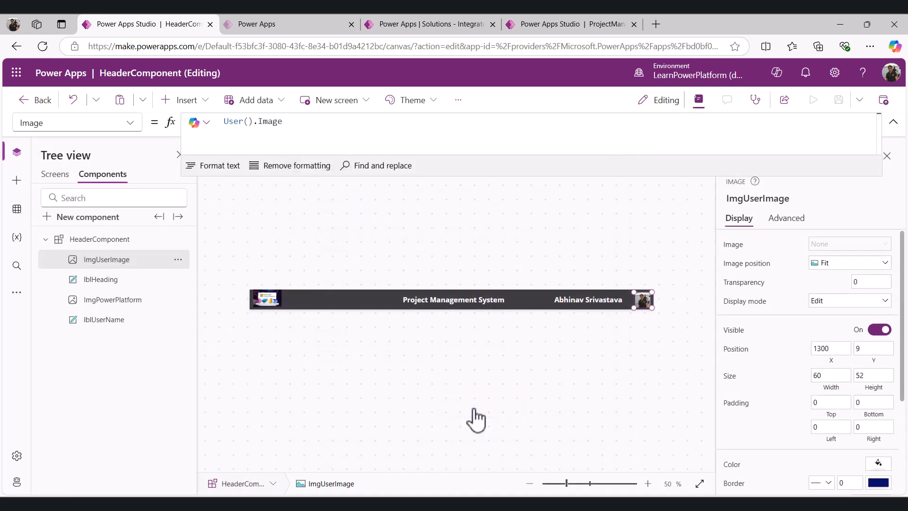
In the ProjectManagementSystem app, check for component library updates and update HeaderComponent
click(569, 25)
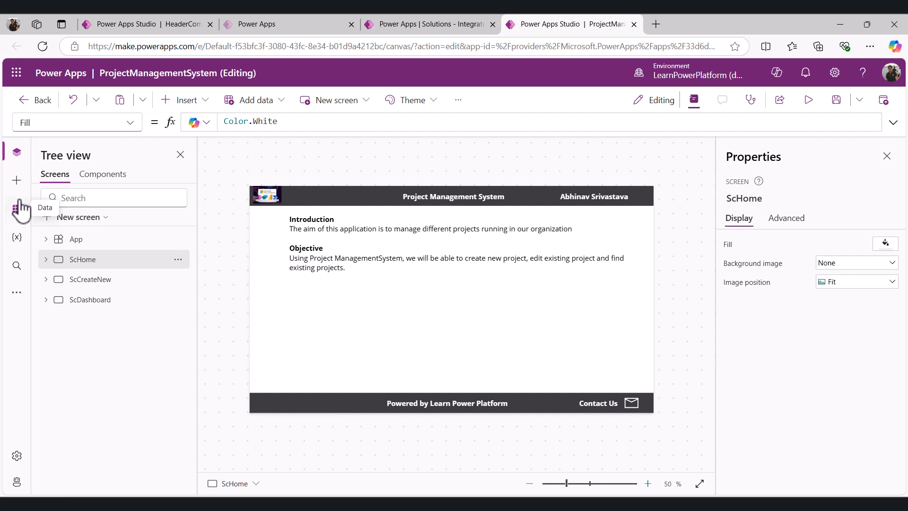
click(17, 182)
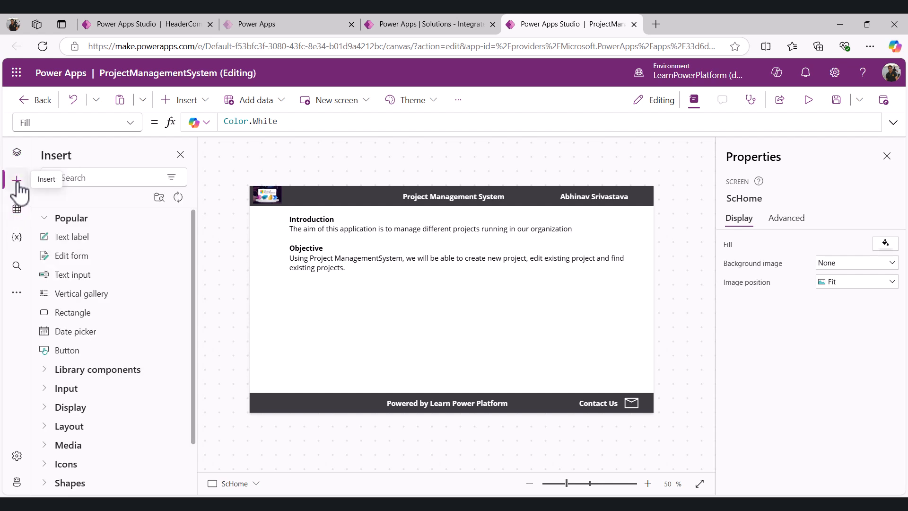
click(178, 196)
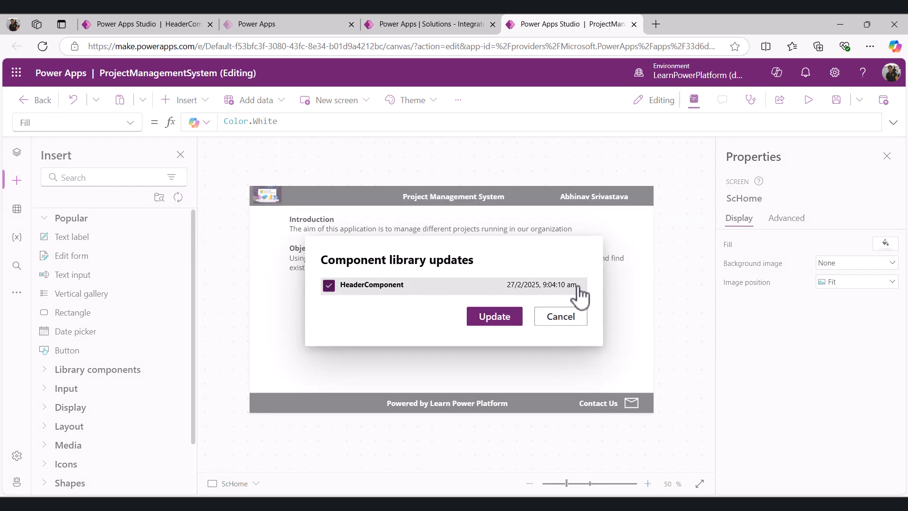
click(495, 317)
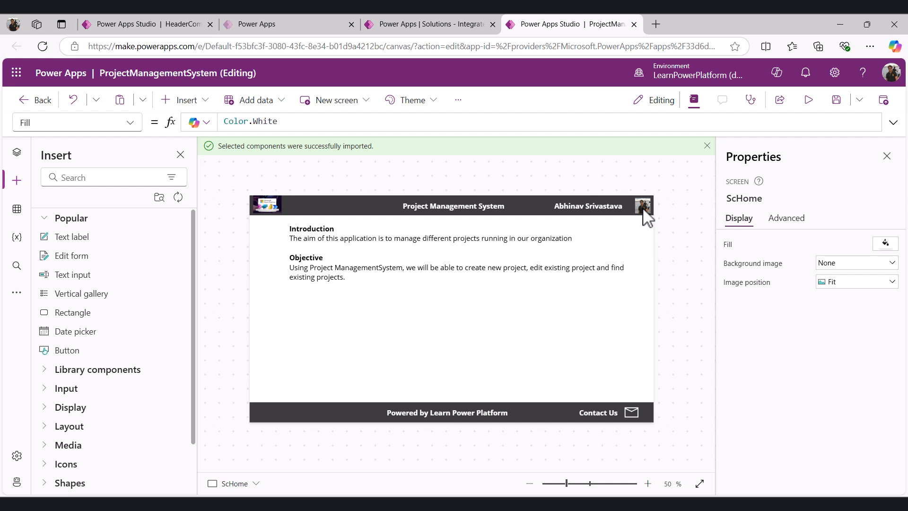
click(707, 146)
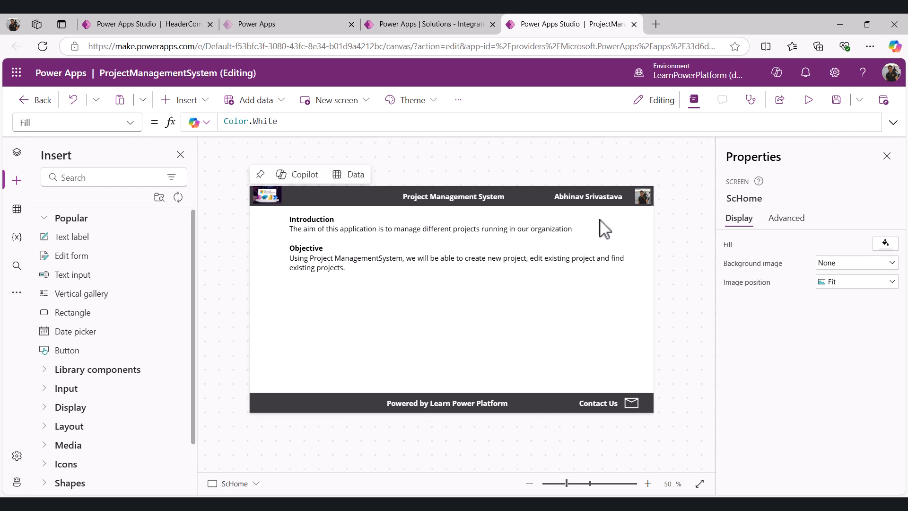
Review the updated header on the ScCreateNew, ScDashboard and ScHome screens
click(17, 153)
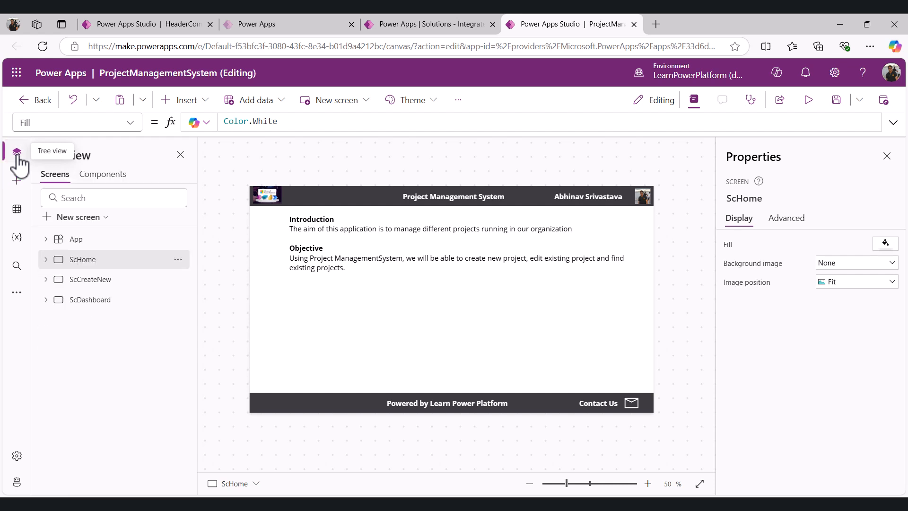
click(86, 280)
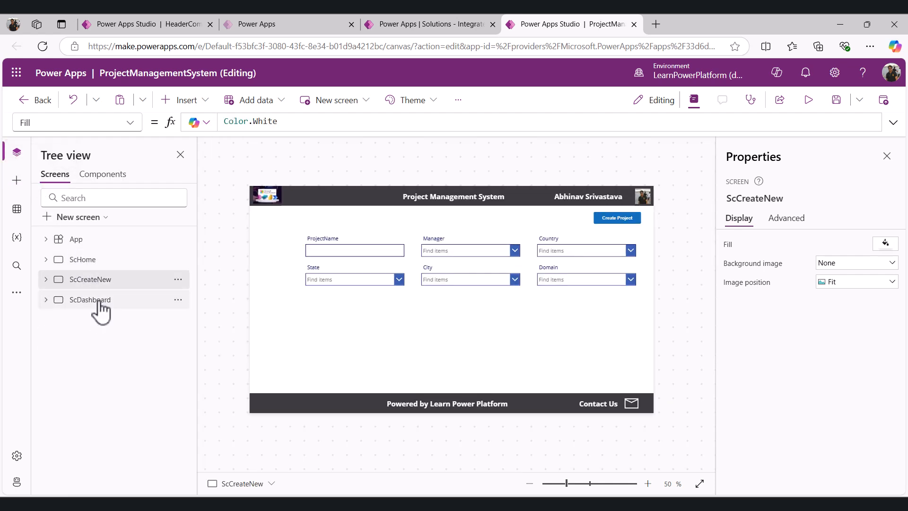
click(99, 301)
click(86, 261)
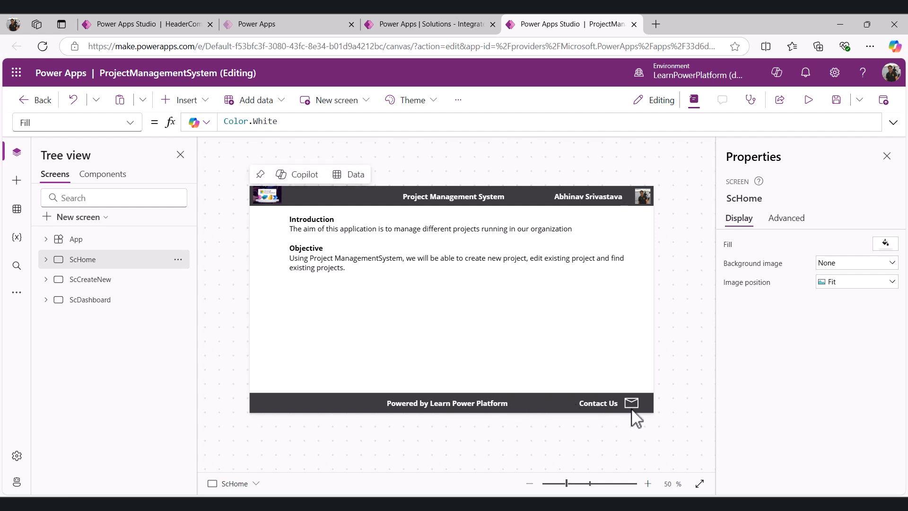
In the FooterComponent library, change the lblContactUs label text to "Email Us"
click(304, 24)
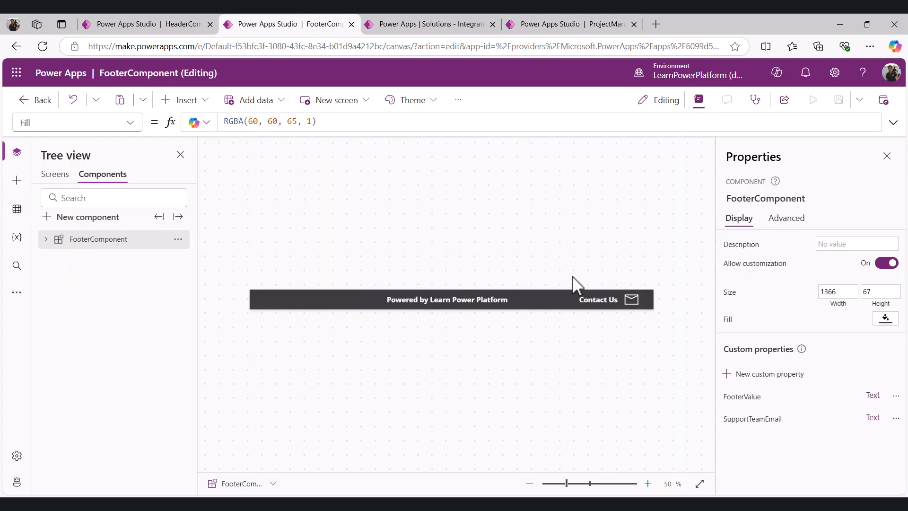
click(46, 238)
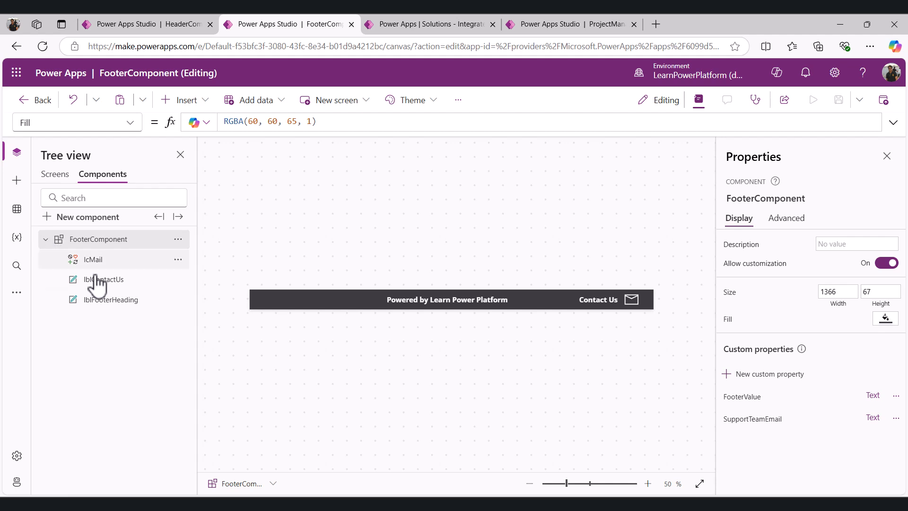
click(600, 298)
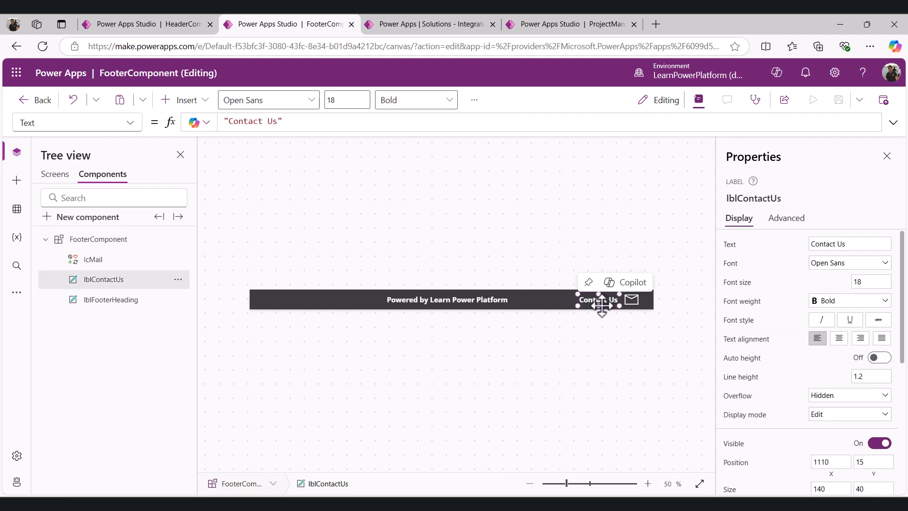
double_click(240, 122)
text(Email)
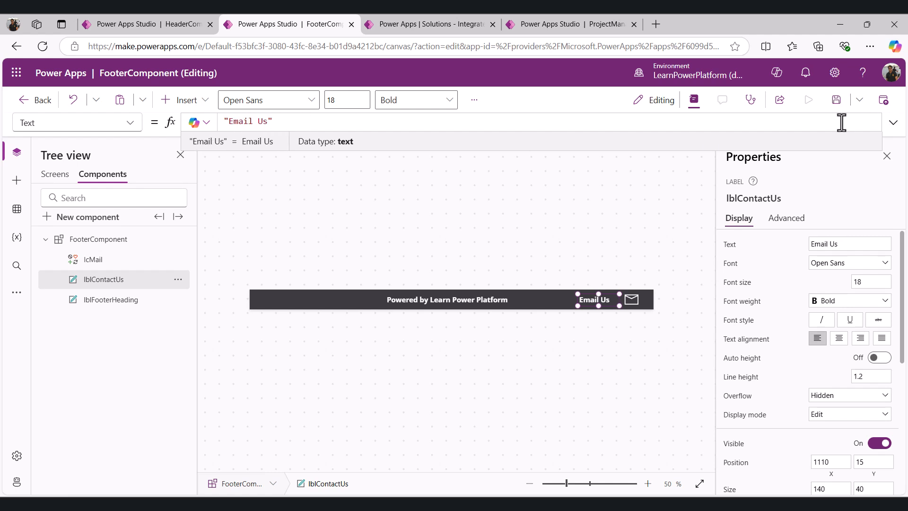
Save and publish the FooterComponent library
click(837, 101)
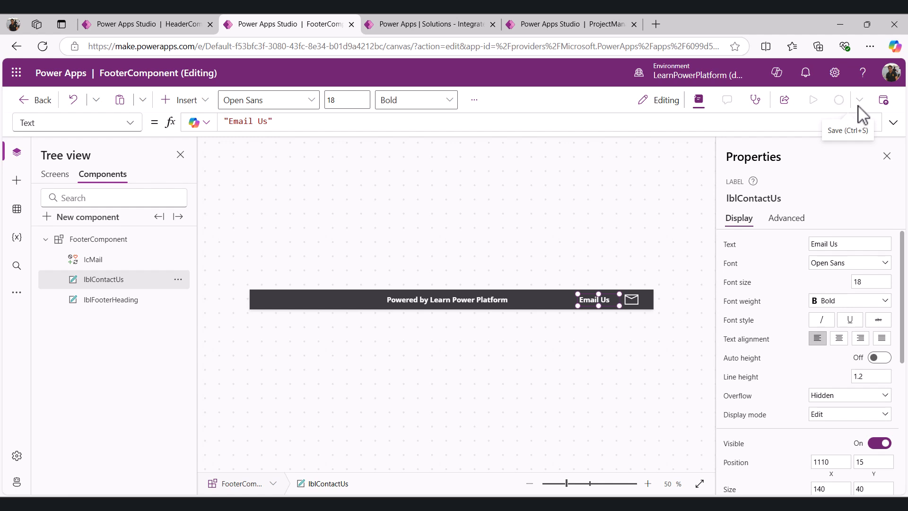
click(883, 101)
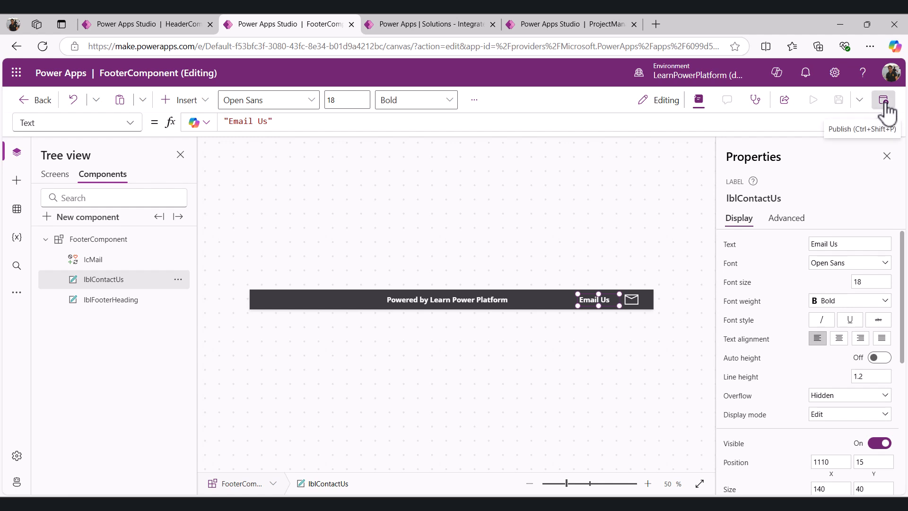
click(481, 417)
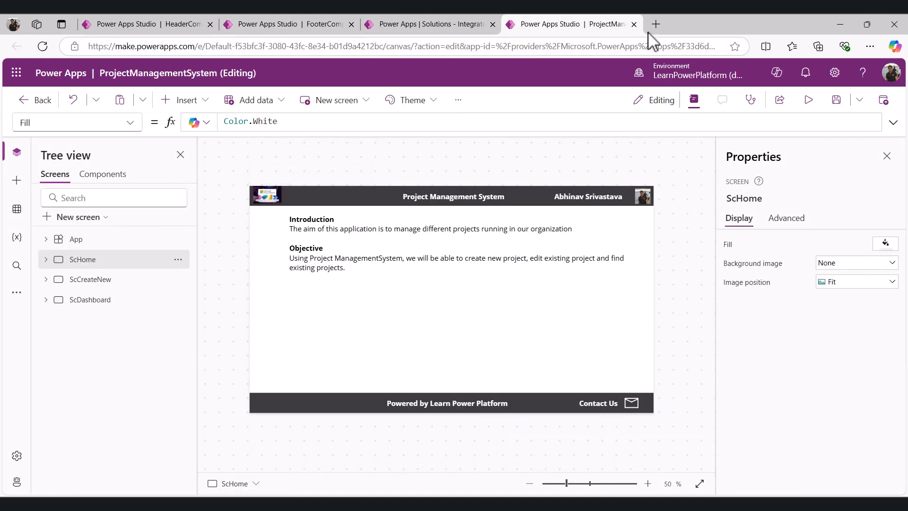
Close the app tab and reopen ProjectManagementSystem for editing in a new tab from the solution
click(634, 25)
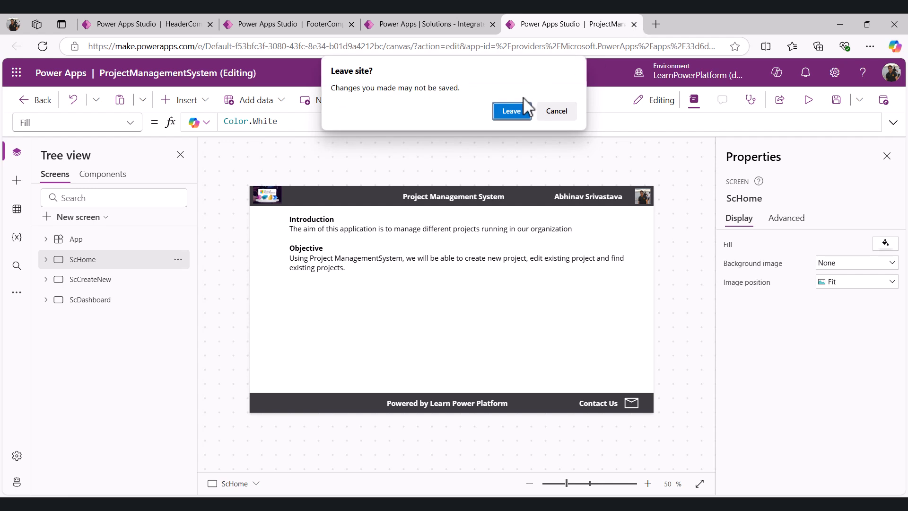
click(515, 113)
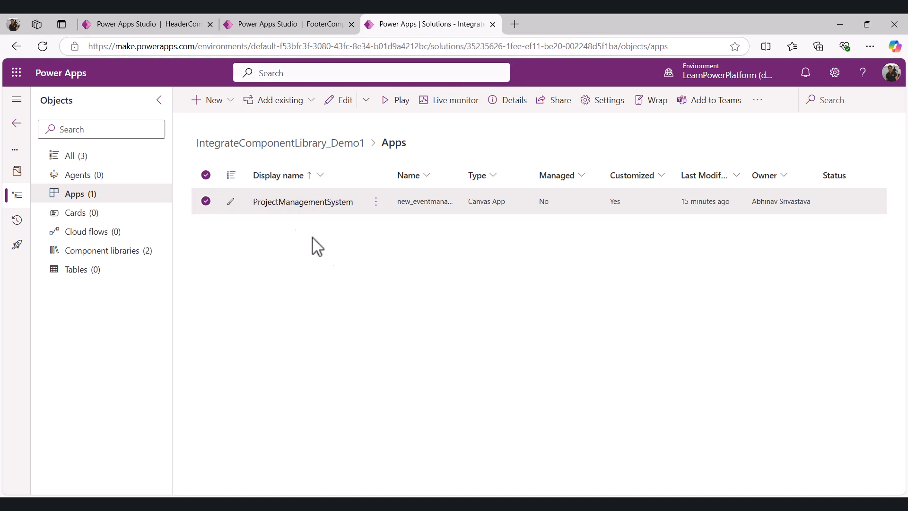
click(376, 201)
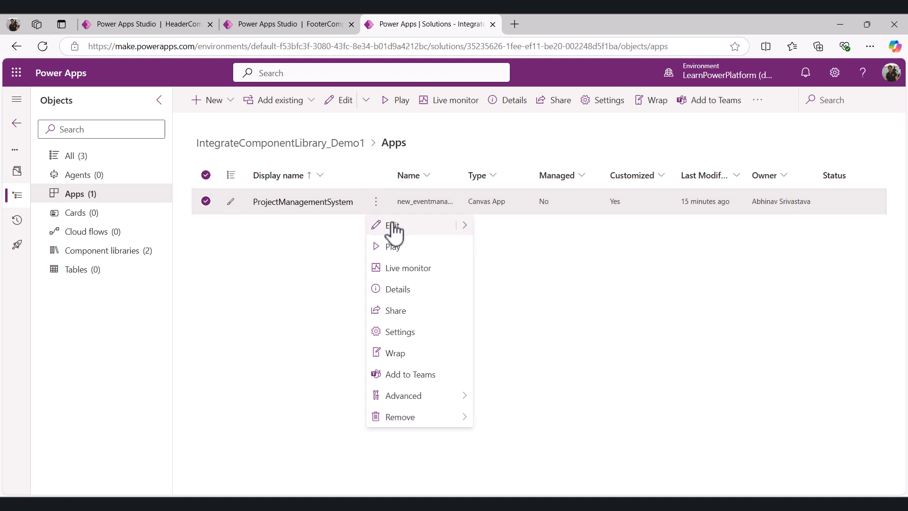
mouse_move(468, 227)
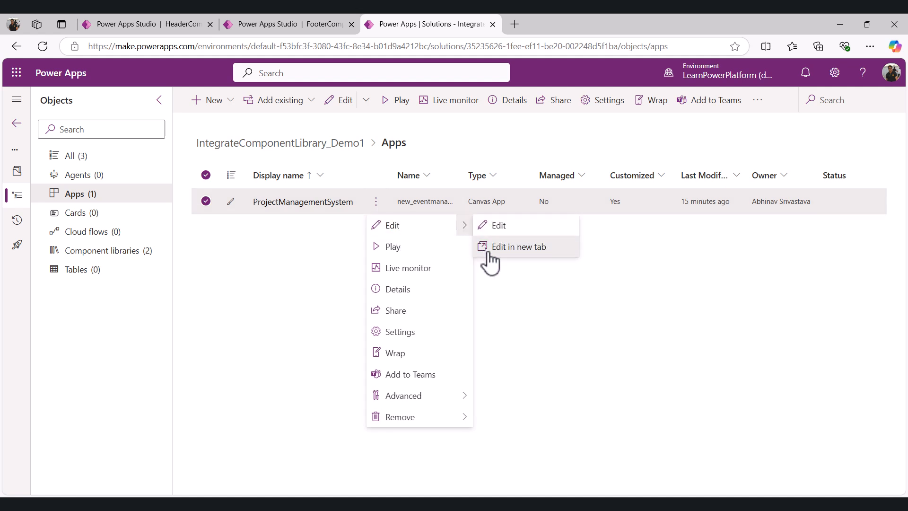
click(488, 247)
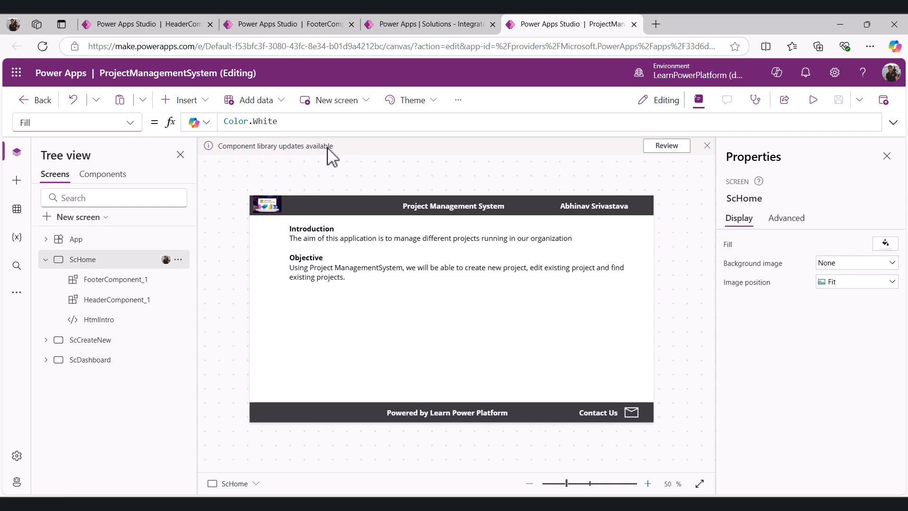
Review the component library updates and update both HeaderComponent and FooterComponent
click(667, 146)
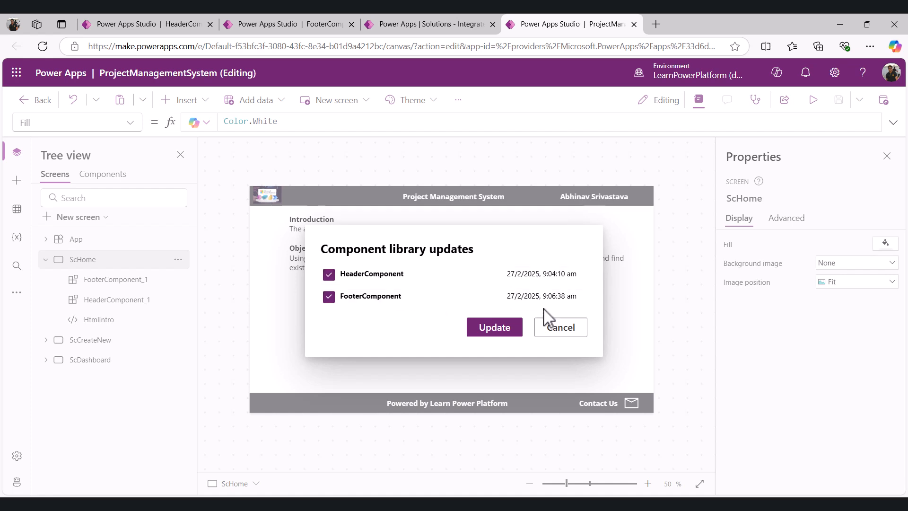
click(494, 328)
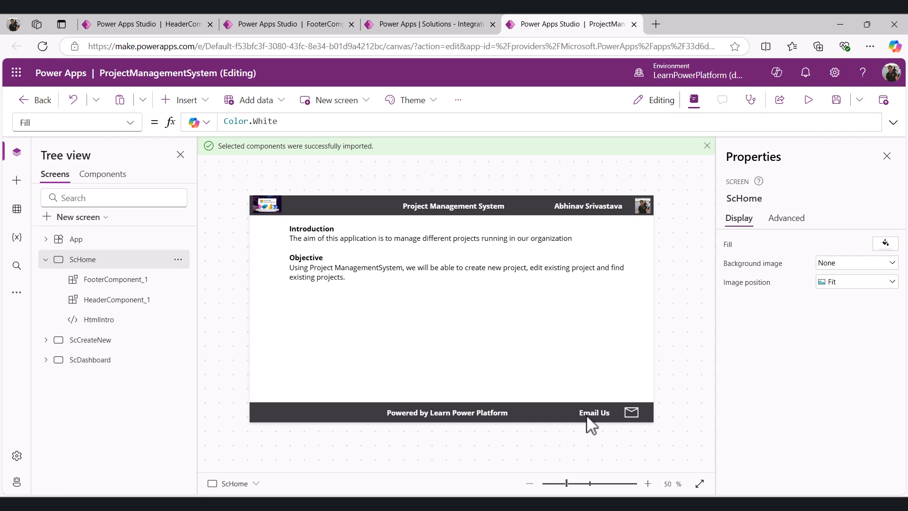
Preview the app and test the footer's email icon
click(809, 102)
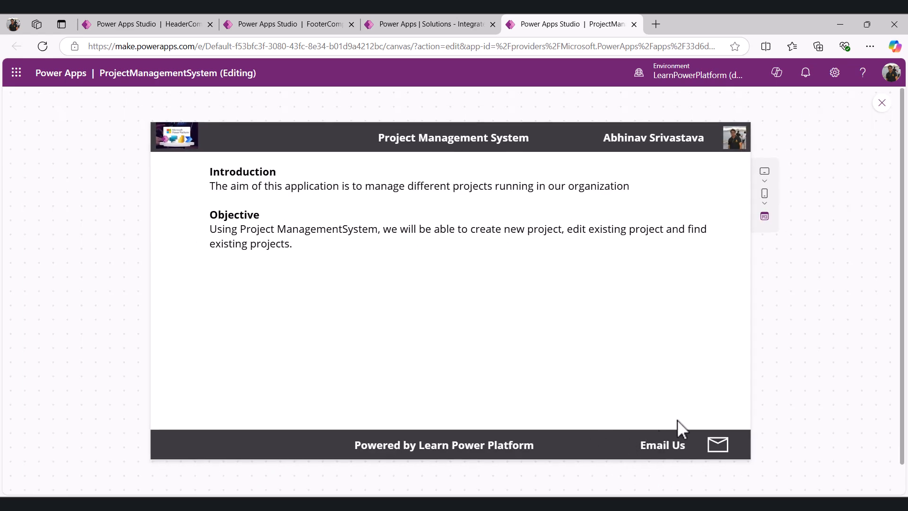
click(720, 446)
Inspect the footer component's SupportTeamEmail property and test its email icon, closing the new mail window
click(128, 124)
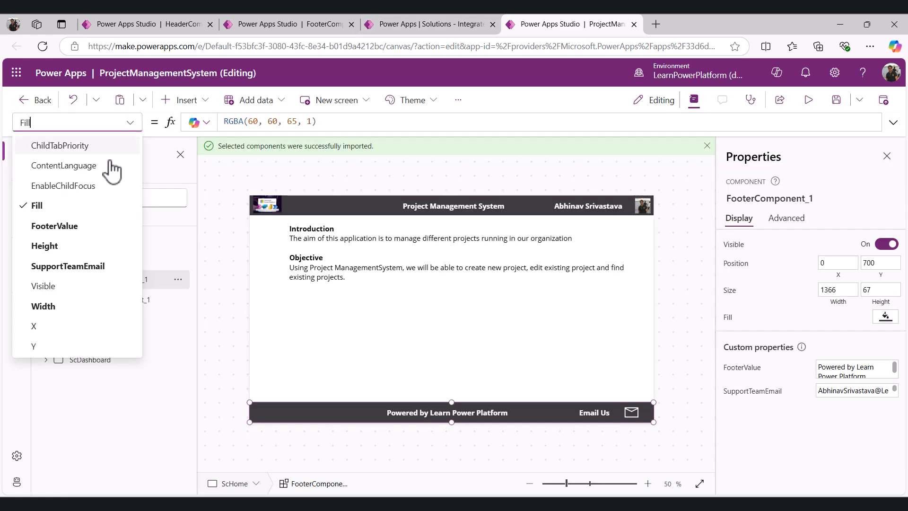
click(60, 265)
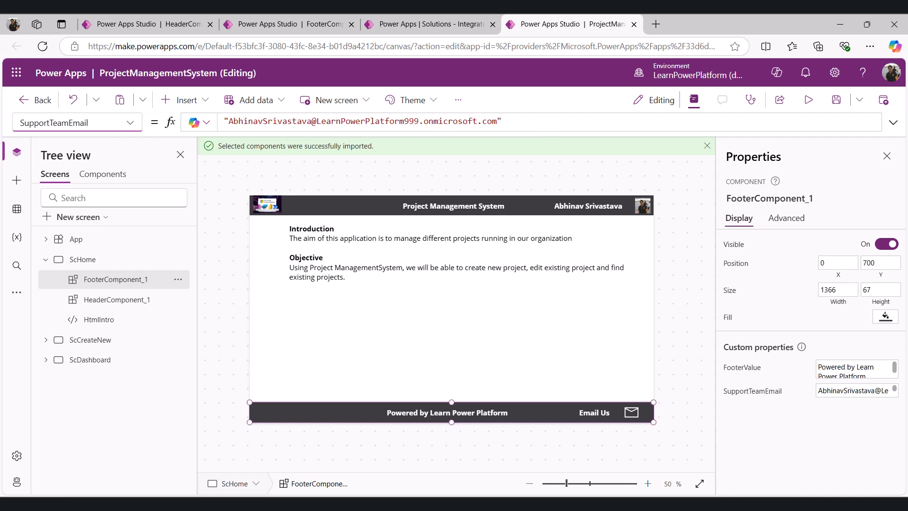
mouse_move(591, 494)
click(639, 446)
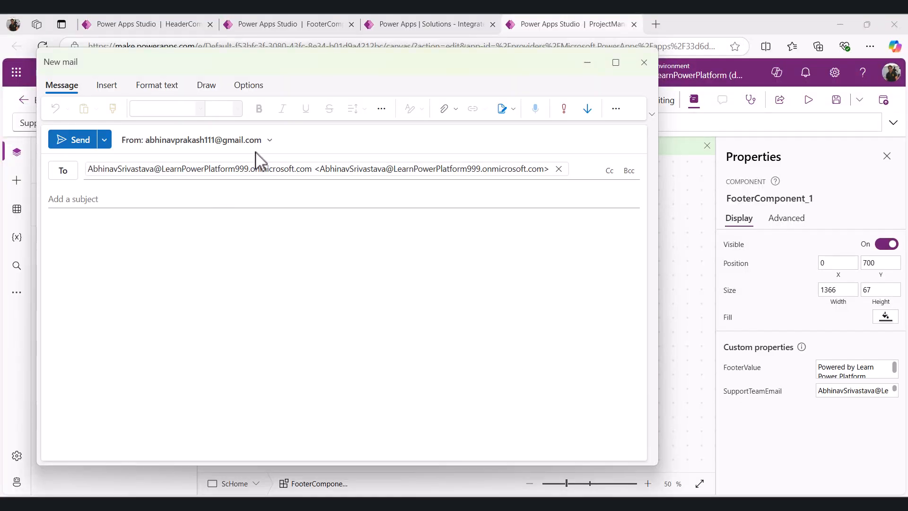
click(591, 60)
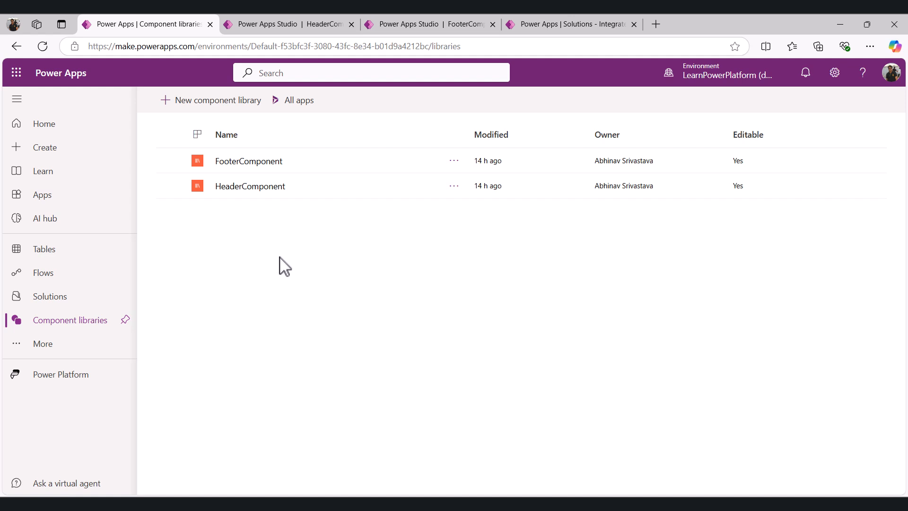
Create a new component library named LeftNavigationComponent
click(207, 112)
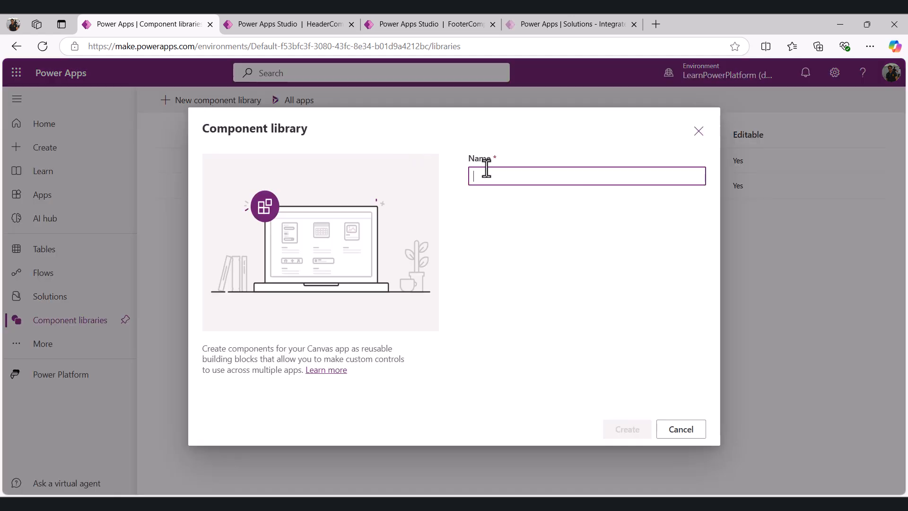
text(LeftNavigationComponent)
click(620, 428)
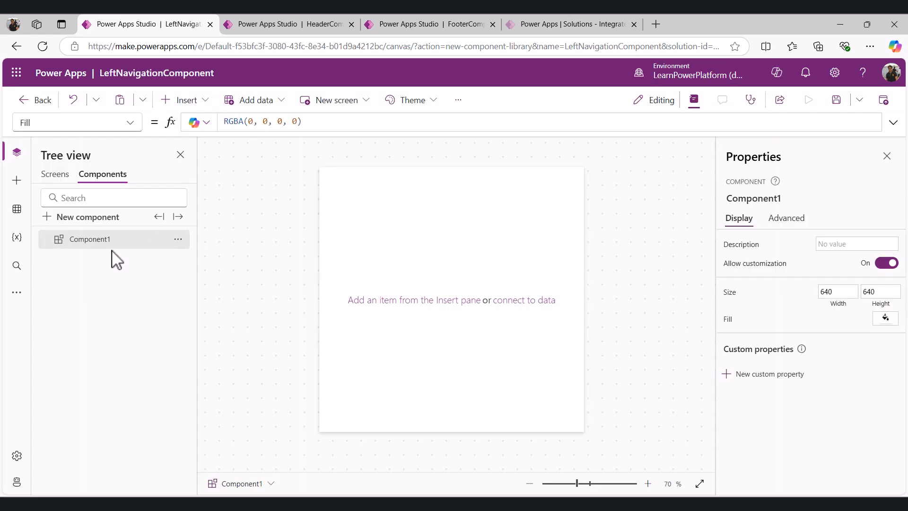
Rename the library's default component to LeftNavigation
click(178, 239)
click(199, 328)
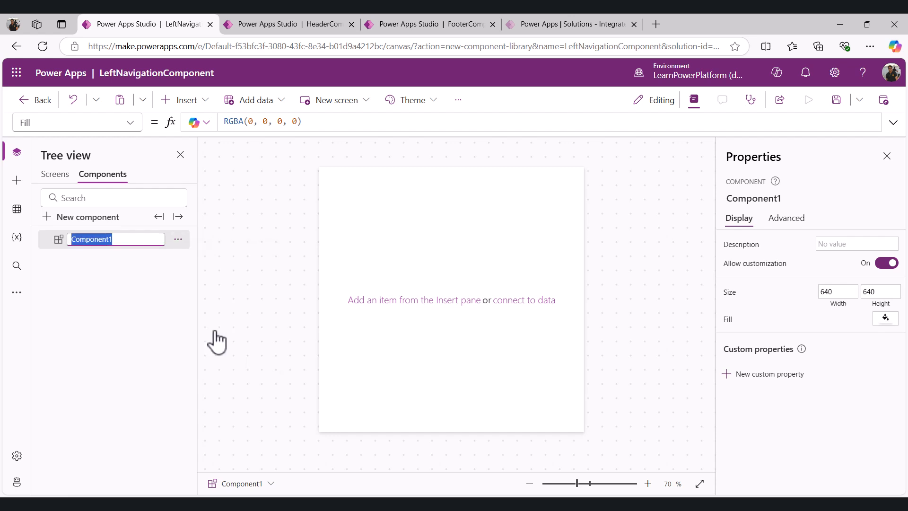
text(LeftNavigation)
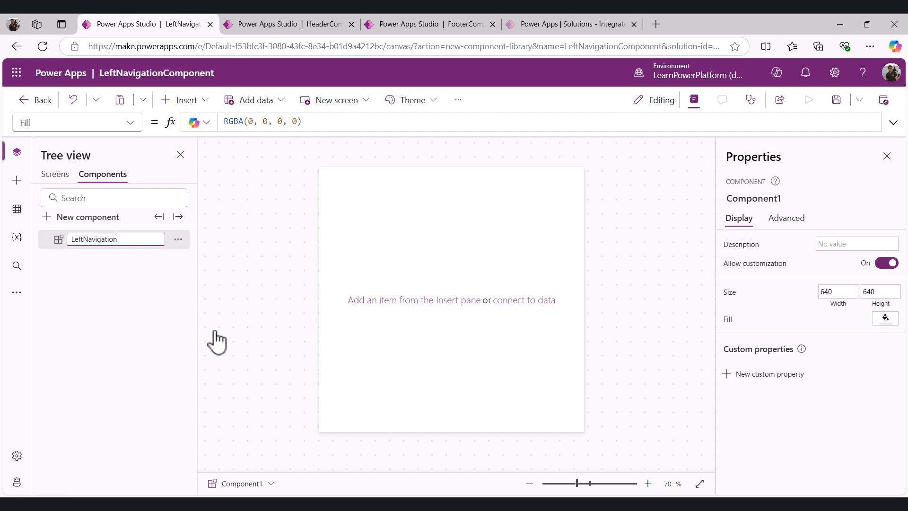
key(Return)
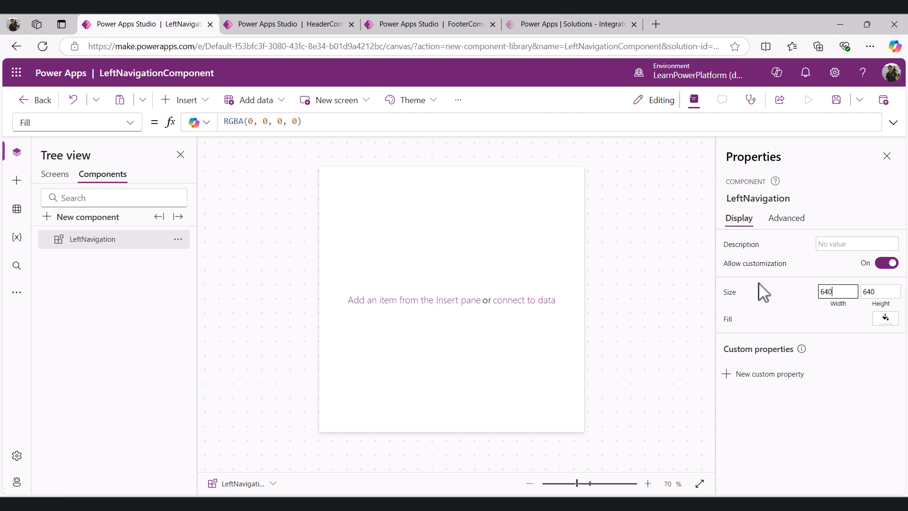
Set the LeftNavigation component's Width to a formula subtracting a fixed amount from App.Width
click(122, 124)
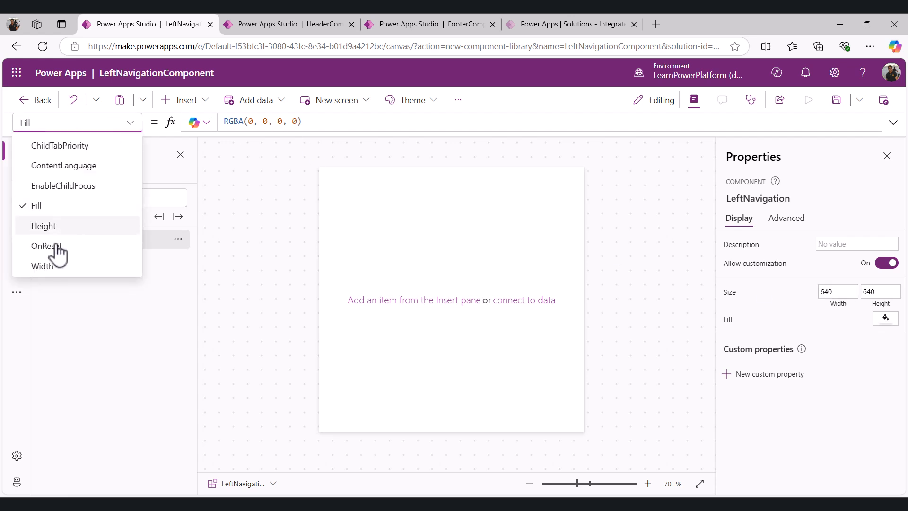
click(42, 266)
click(291, 124)
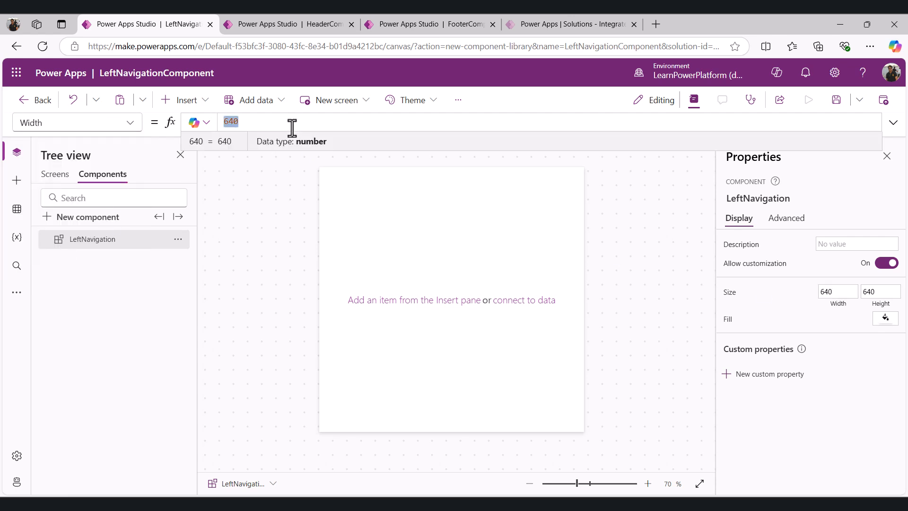
text(a)
key(BackSpace)
text(App.W)
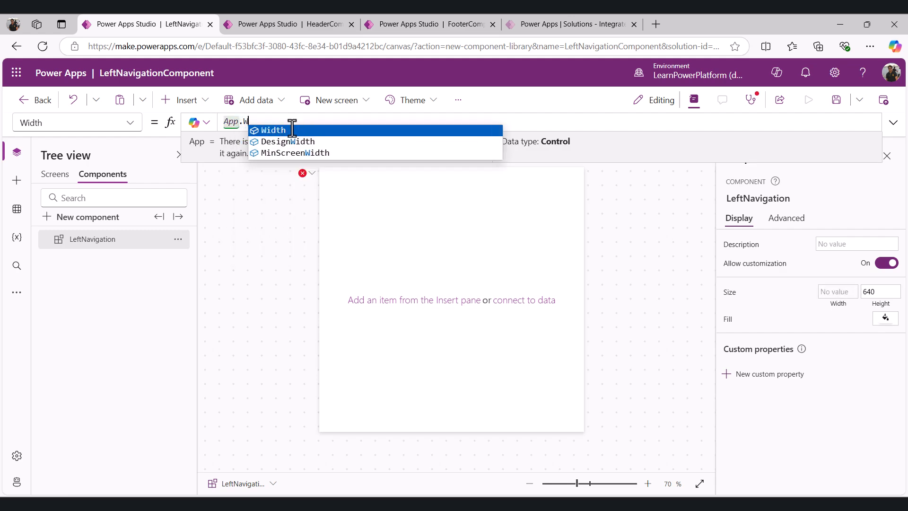
text(idth - )
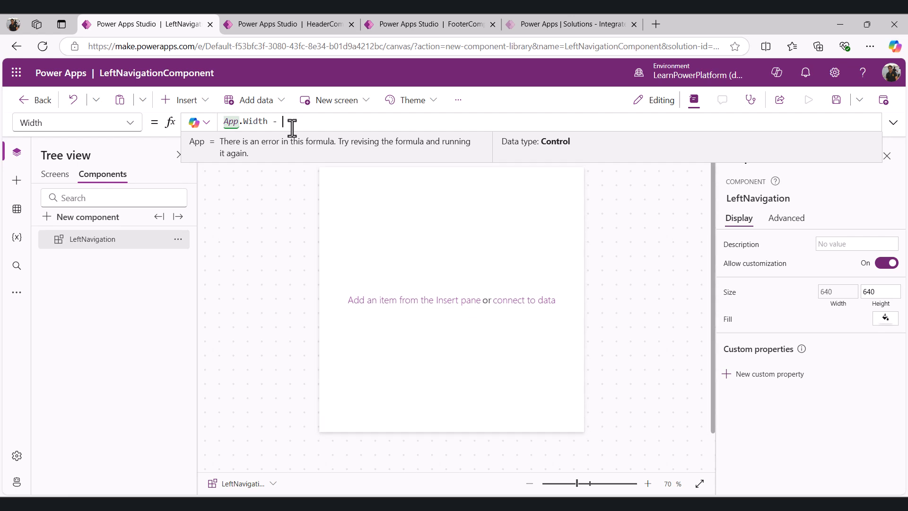
text(1)
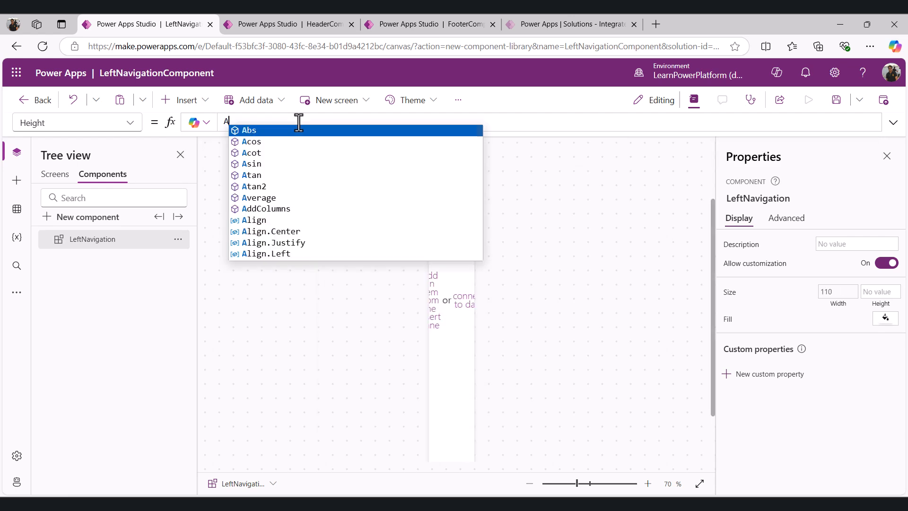
Set the component's Height to App.Height -135
text(pp.H)
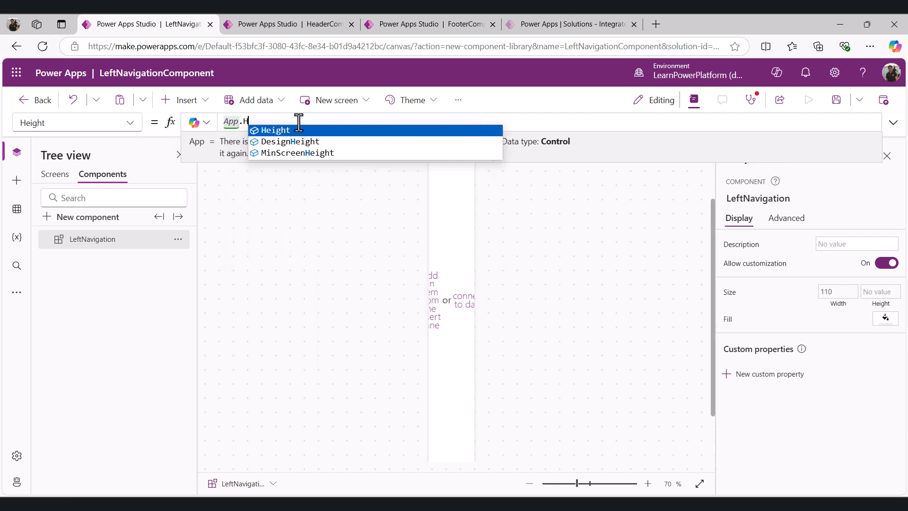
text(eight -135)
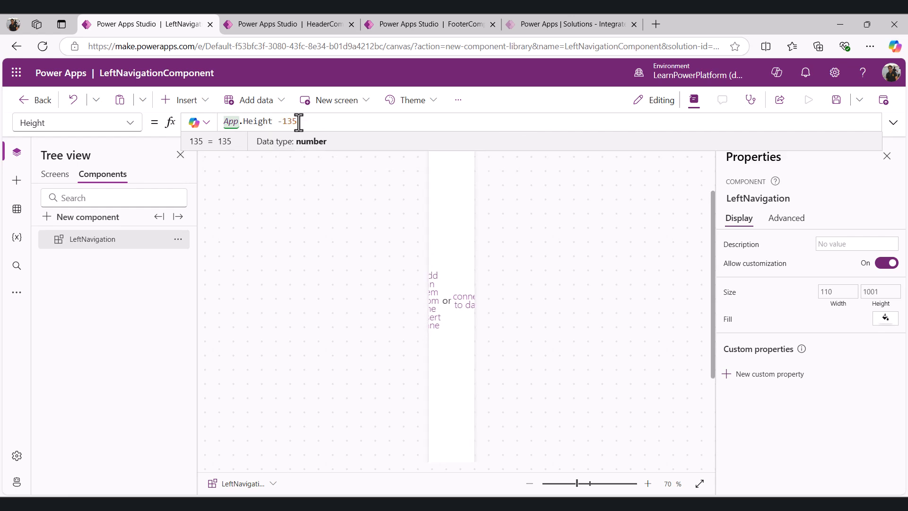
click(109, 240)
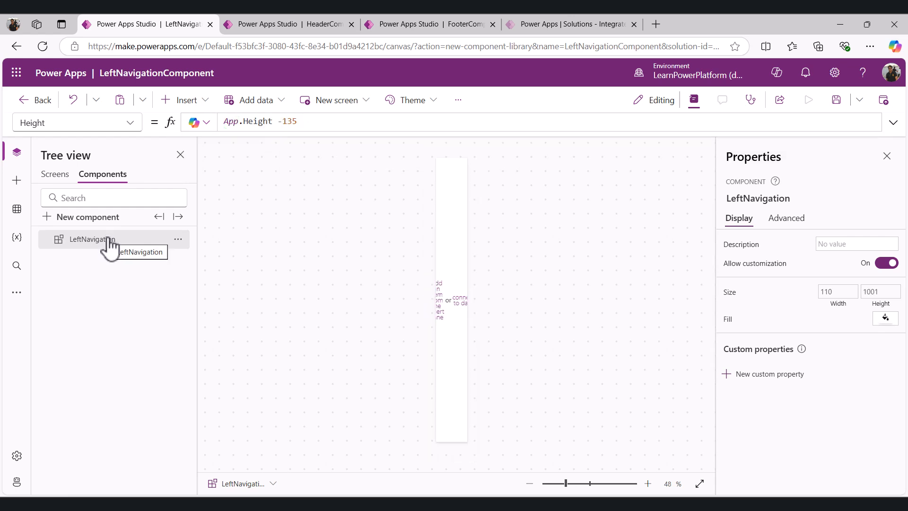
Add a custom input property named MenuItems of type Table to the component
click(767, 375)
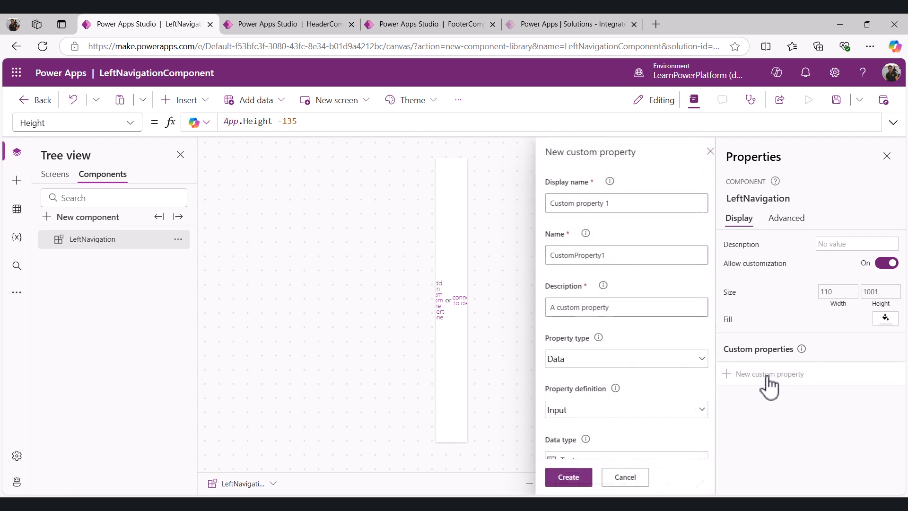
click(604, 203)
key(ctrl+a)
text(M)
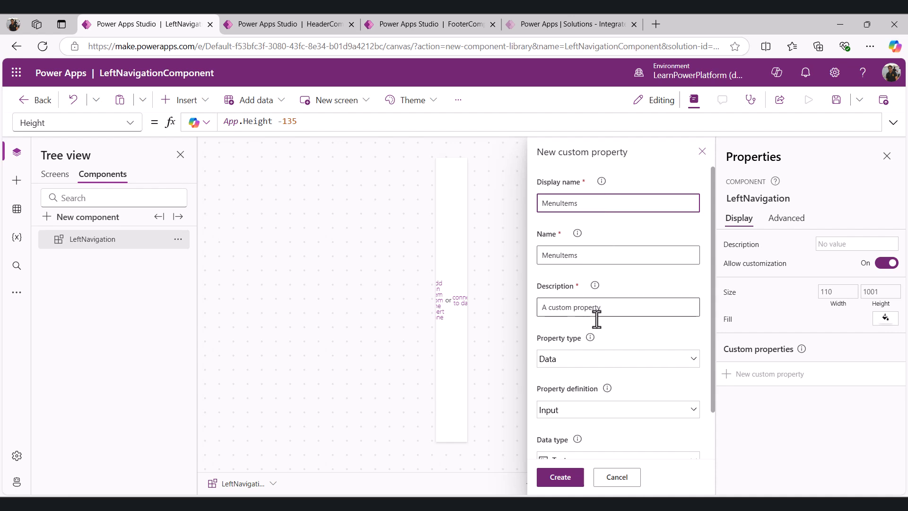
scroll(597, 331, down, 2)
click(560, 477)
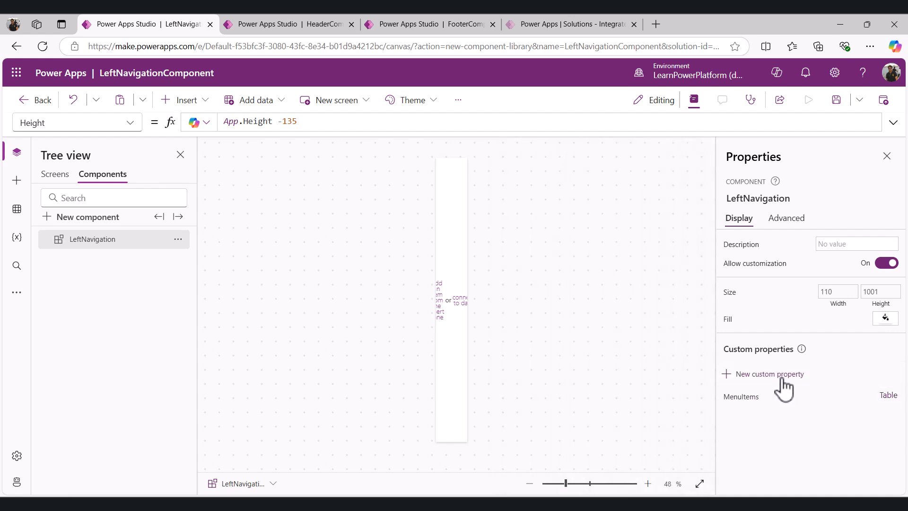
Add a custom input property named MenuColor with the Color data type
click(736, 373)
click(604, 205)
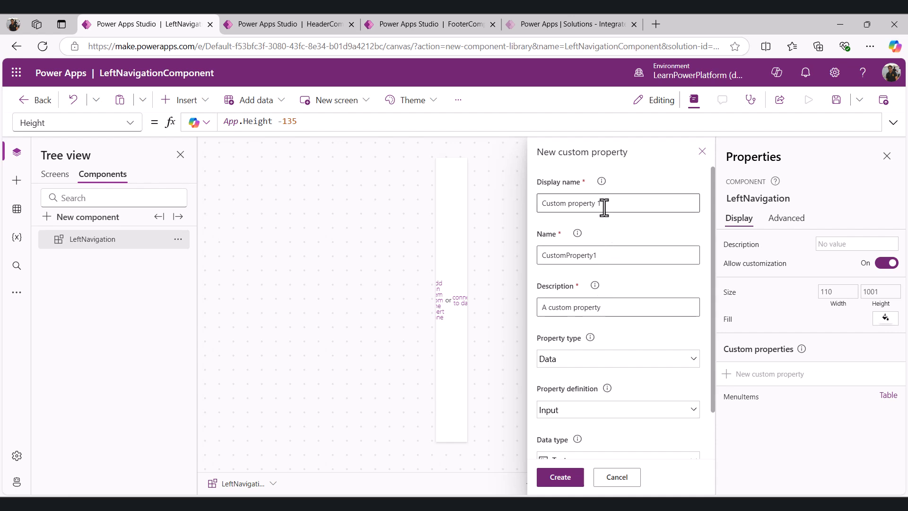
triple_click(604, 207)
text(MenuColor)
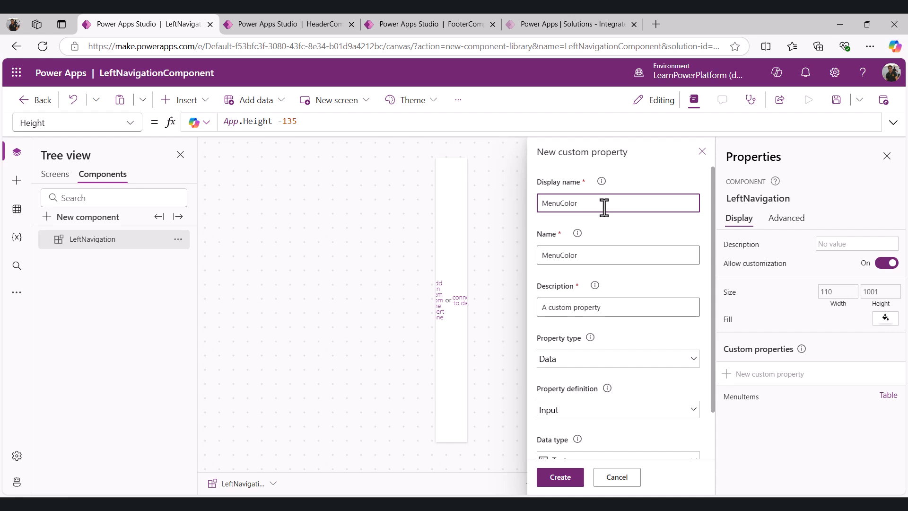
scroll(603, 227, down, 2)
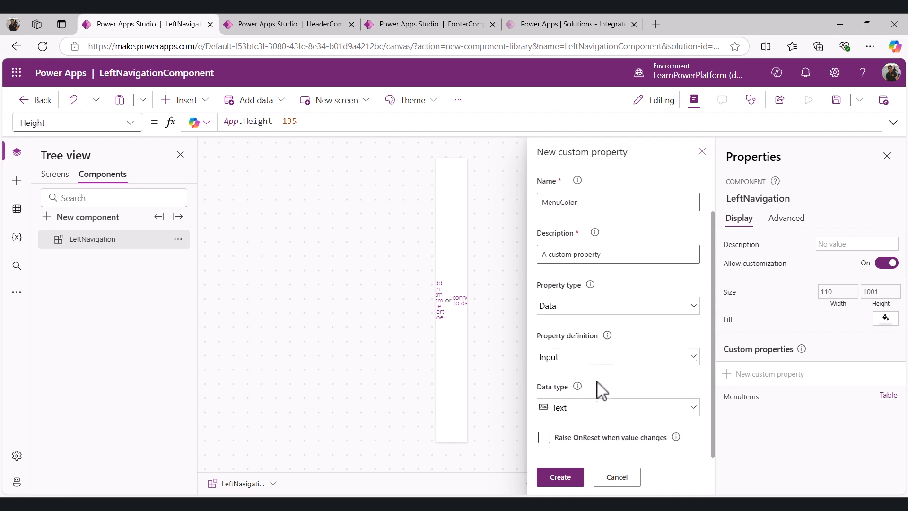
click(584, 414)
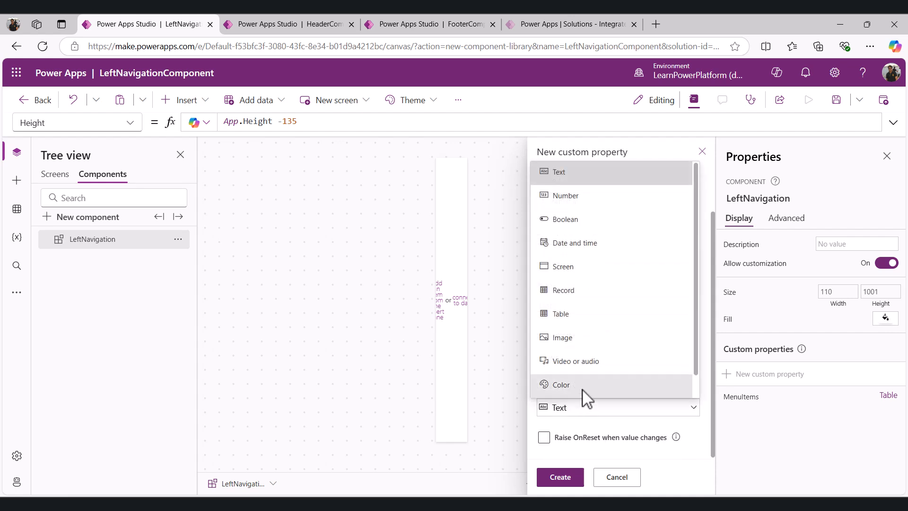
click(583, 386)
click(568, 478)
Add a custom input property named GalColor with the Color data type
click(781, 379)
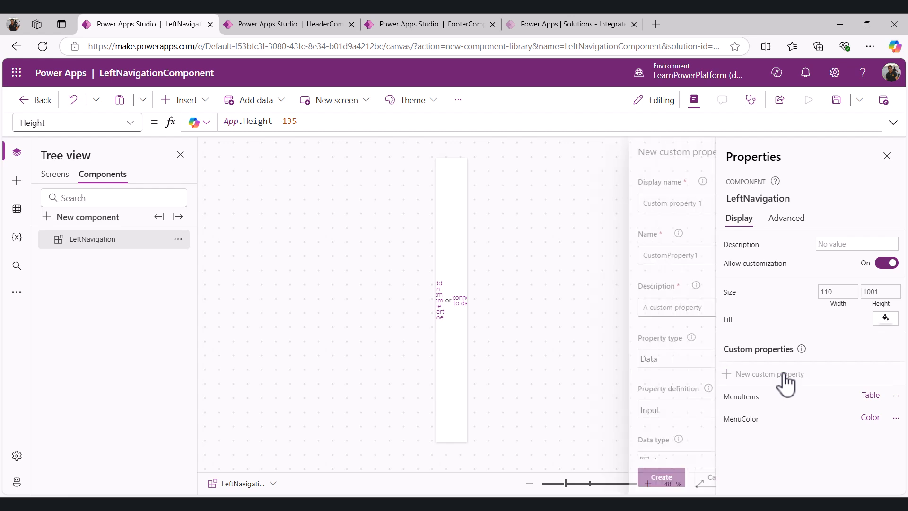
click(608, 203)
key(ctrl+a)
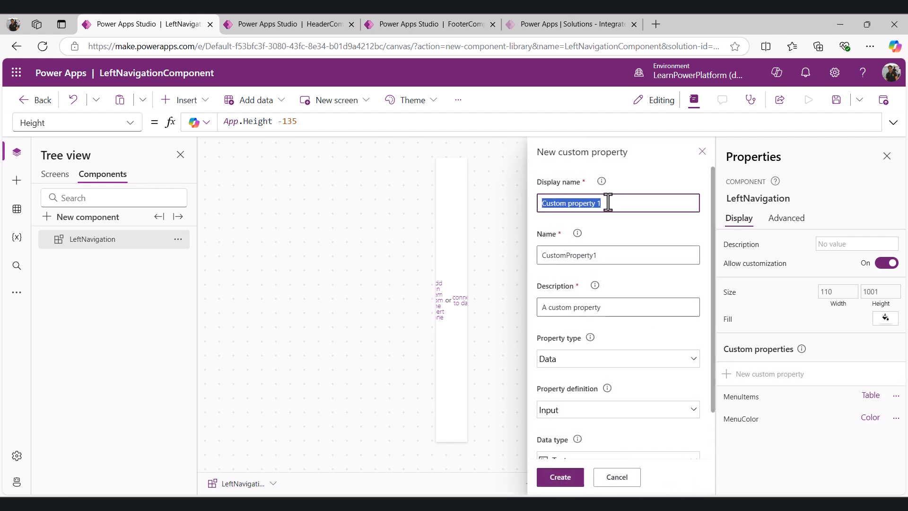
text(GalColor)
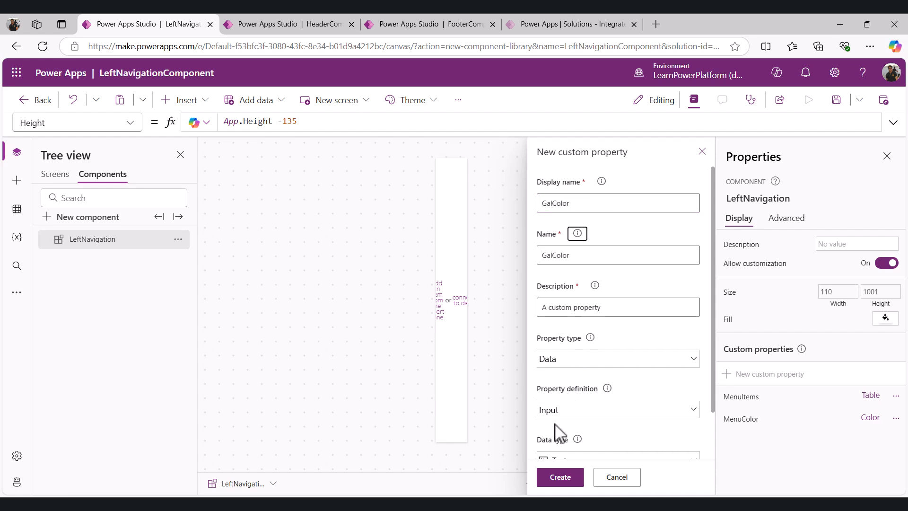
scroll(566, 416, down, 2)
click(568, 413)
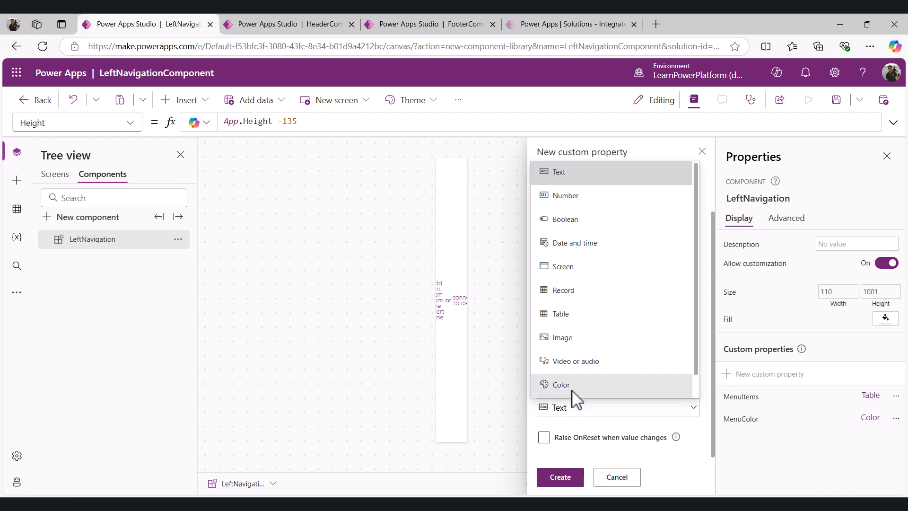
click(570, 384)
click(560, 476)
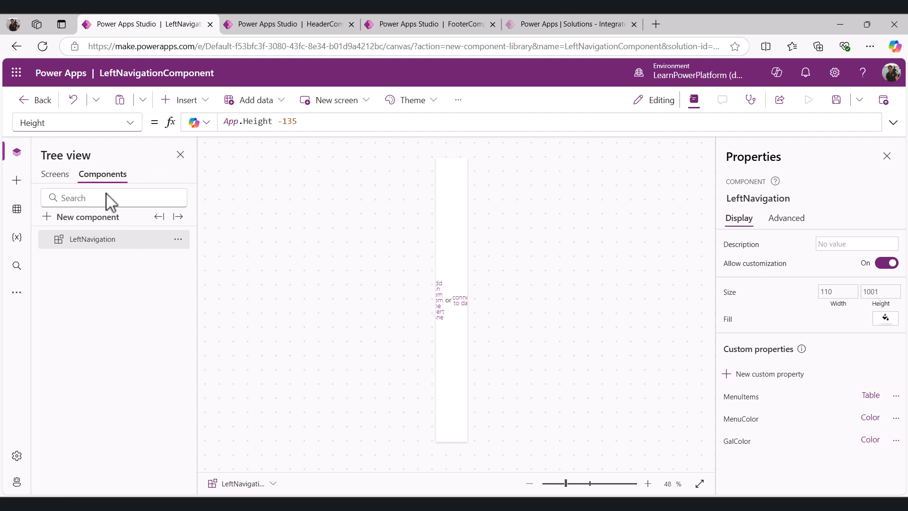
Open the MenuItems property formula and rename the first sample field to MneuLabel with the value "Home"
click(134, 126)
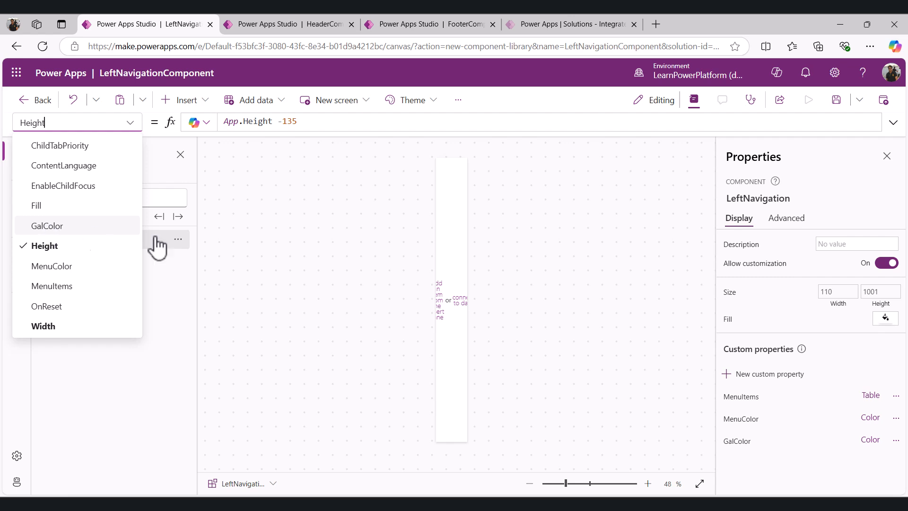
click(248, 276)
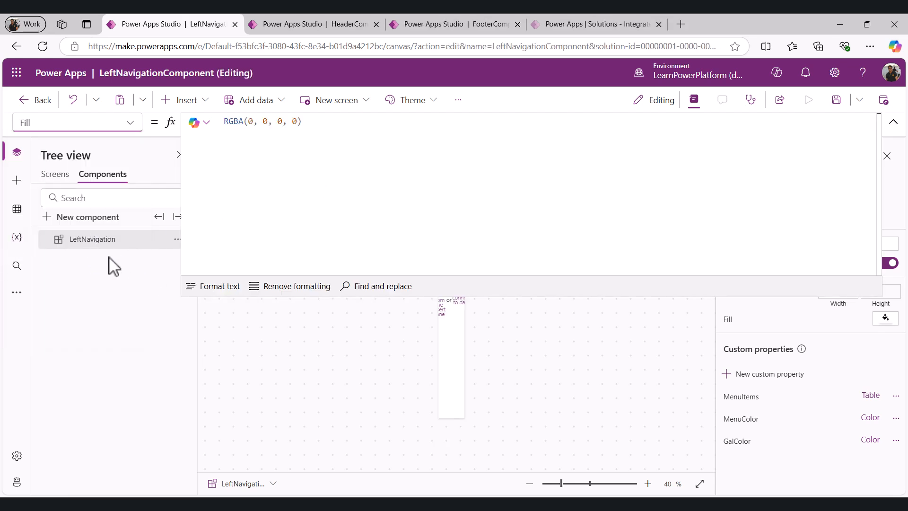
click(130, 124)
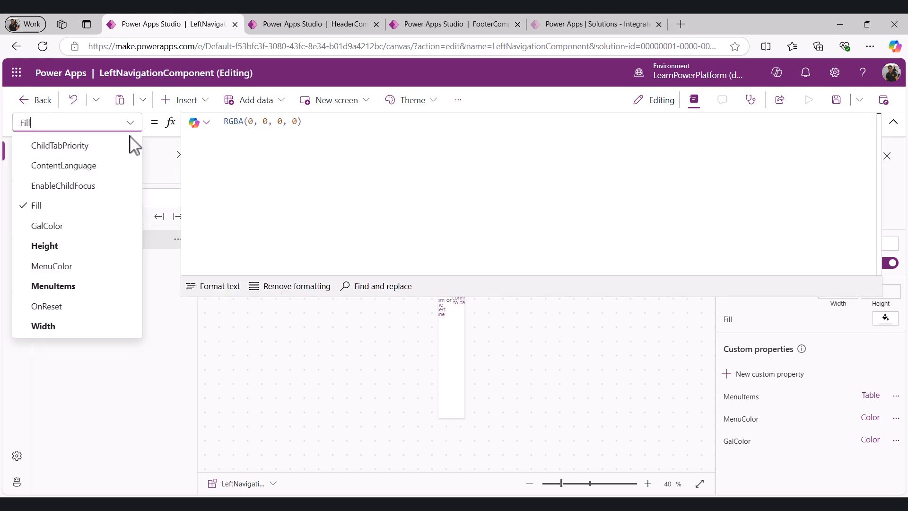
click(53, 286)
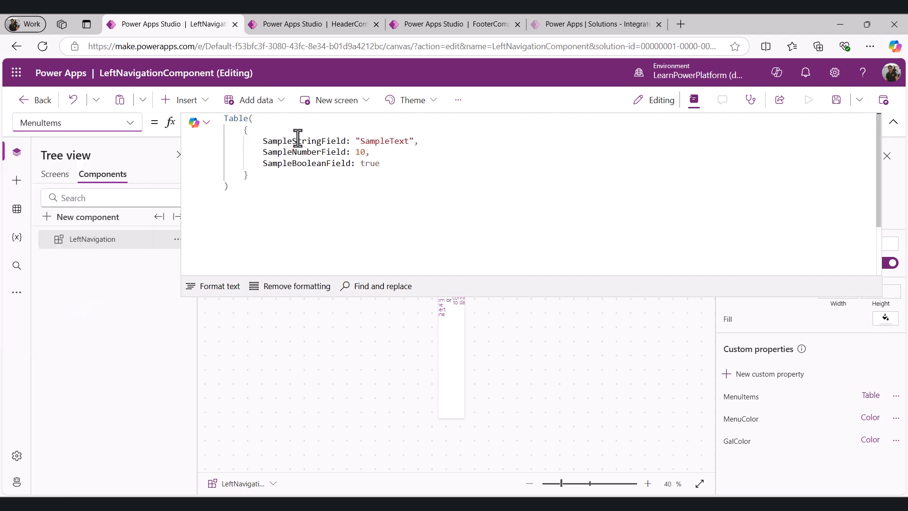
double_click(320, 152)
double_click(283, 138)
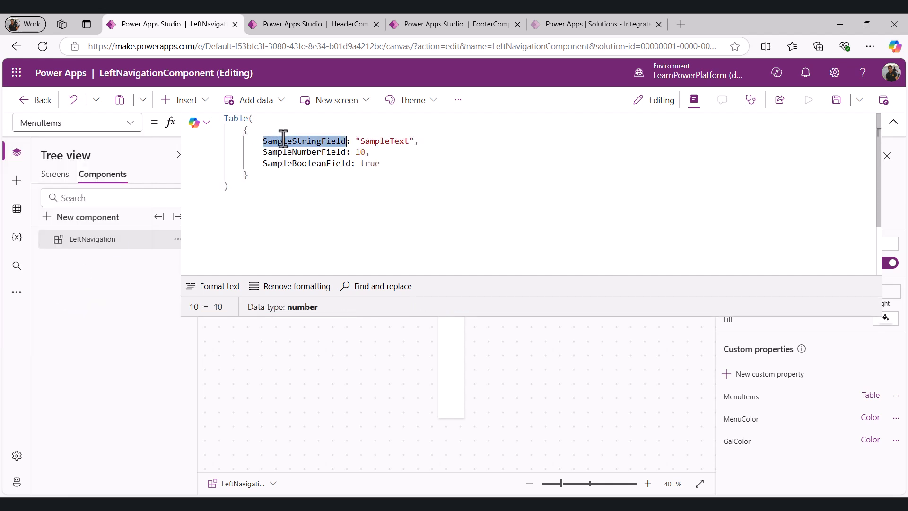
text(Mneu)
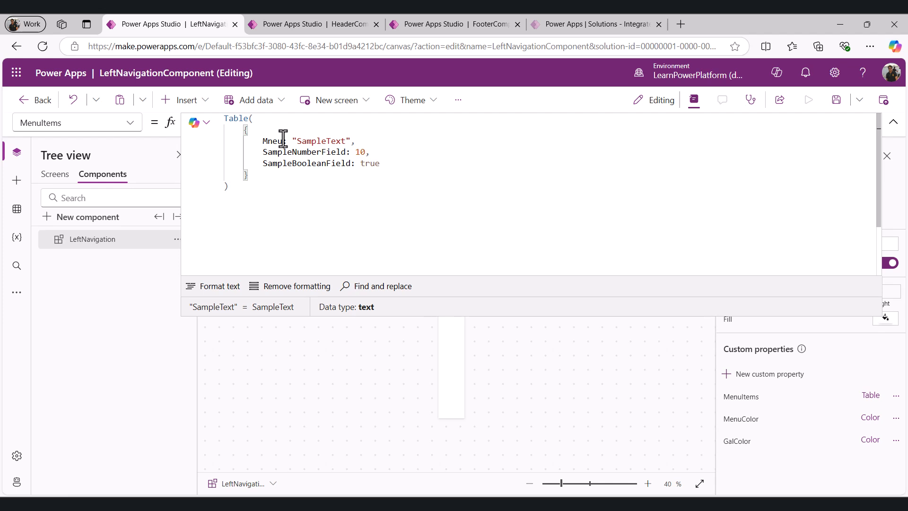
text(Label)
double_click(323, 142)
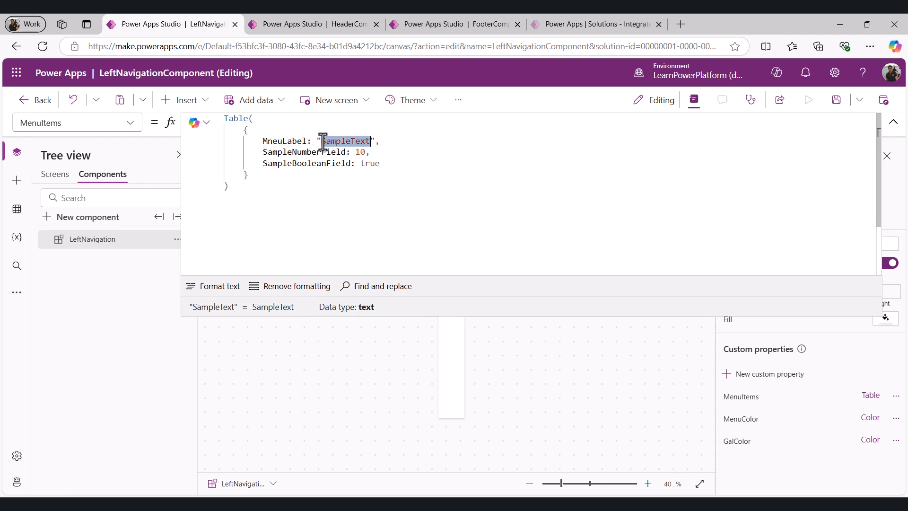
text(Ho)
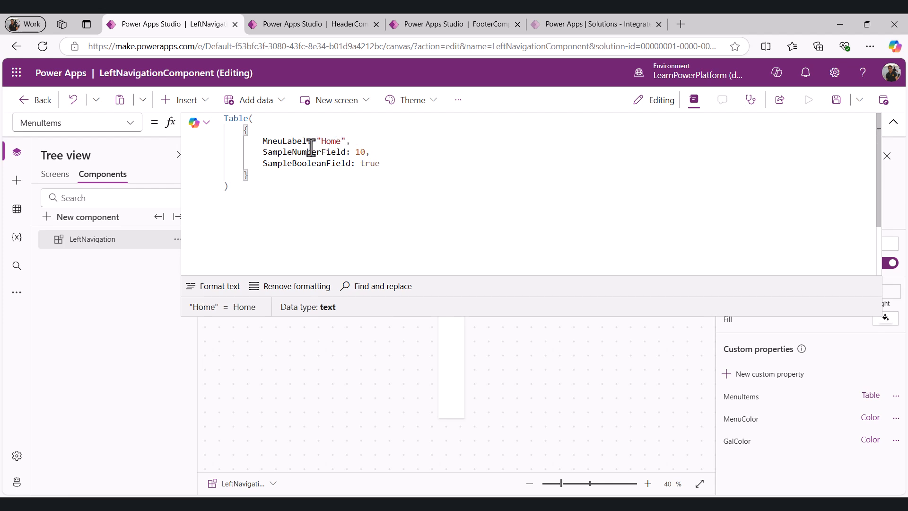
Replace the sample number field with a MenuIcon field set to Icon.Home
click(259, 154)
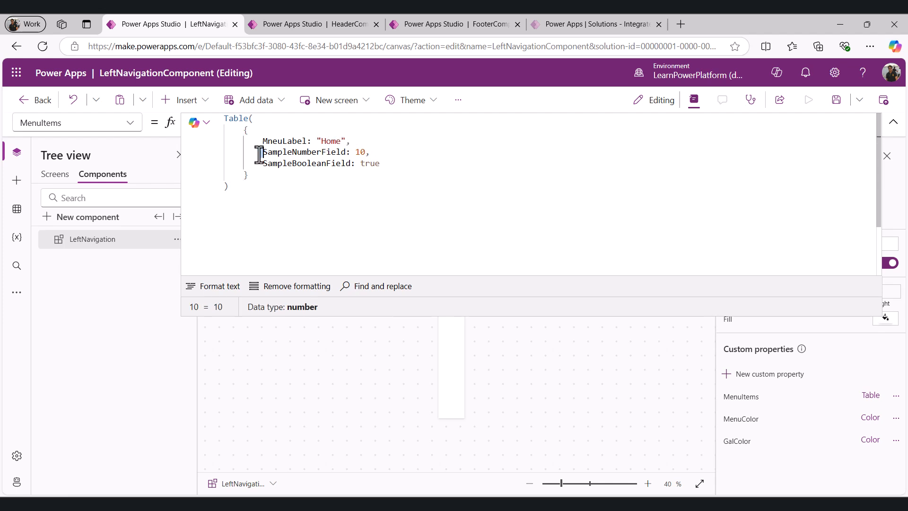
key(shift+Right)
key(shift+Right)
key(shift+Right)
key(shift+Right)
key(shift+Right)
key(shift+Right)
key(shift+Right)
key(shift+Right)
key(shift+Right)
key(shift+Right)
key(shift+Right)
key(shift+Right)
key(shift+Right)
key(shift+Right)
key(shift+Right)
key(shift+Right)
key(shift+Right)
text(menu)
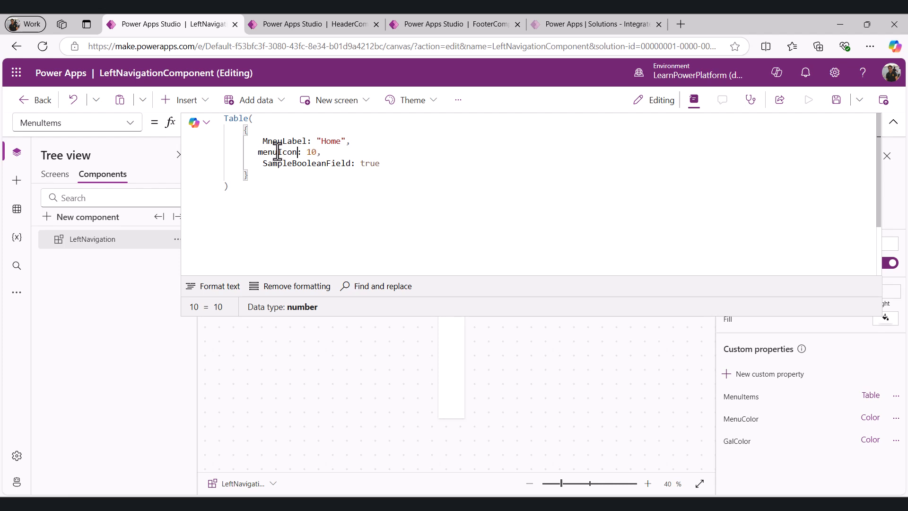
key(Delete)
text(M)
double_click(306, 153)
text(Icon.Hom)
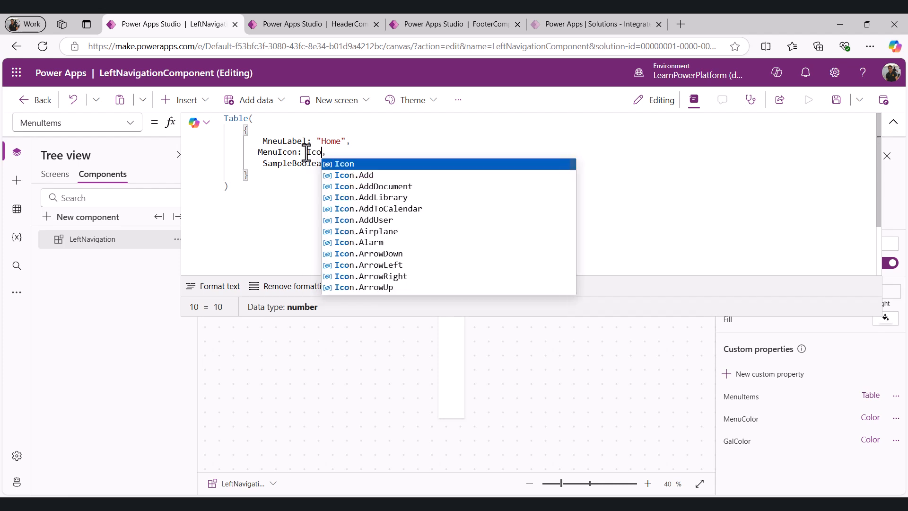
text(e)
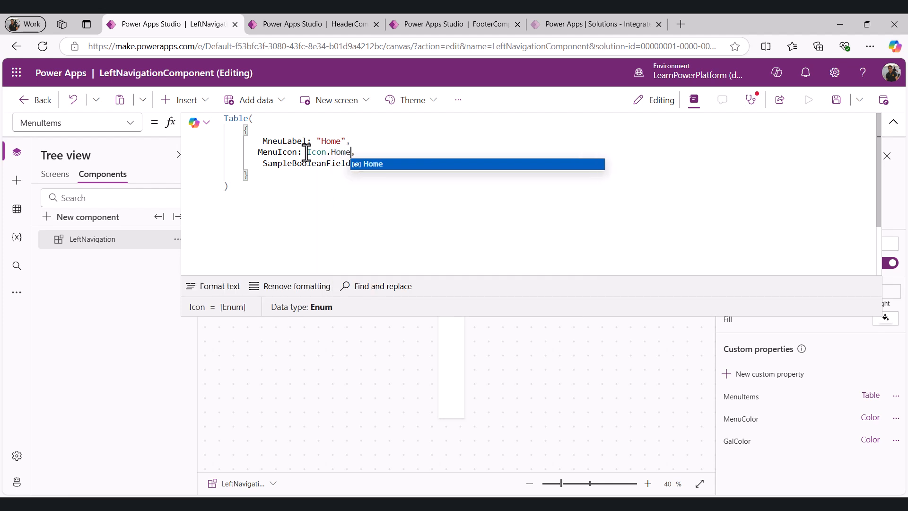
Replace the sample boolean field with a MenuScreenNavigate field set to App.ActiveScreen
click(261, 162)
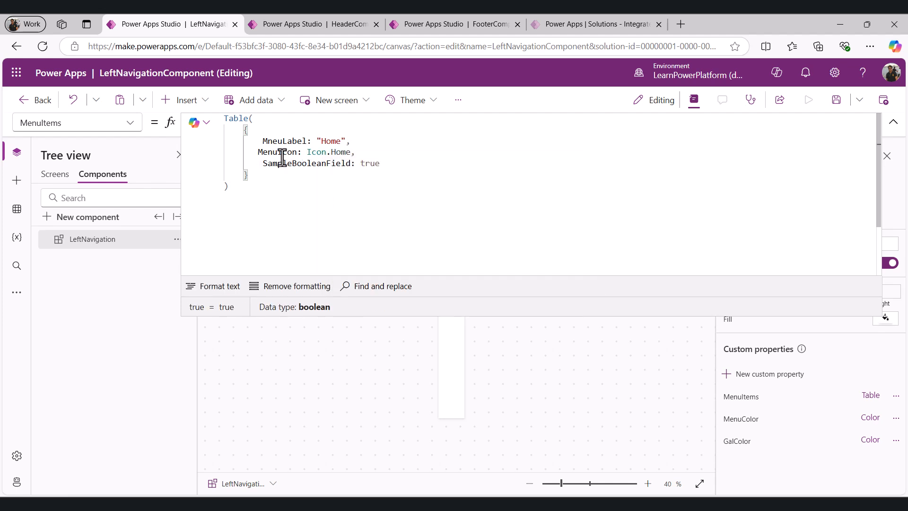
double_click(351, 163)
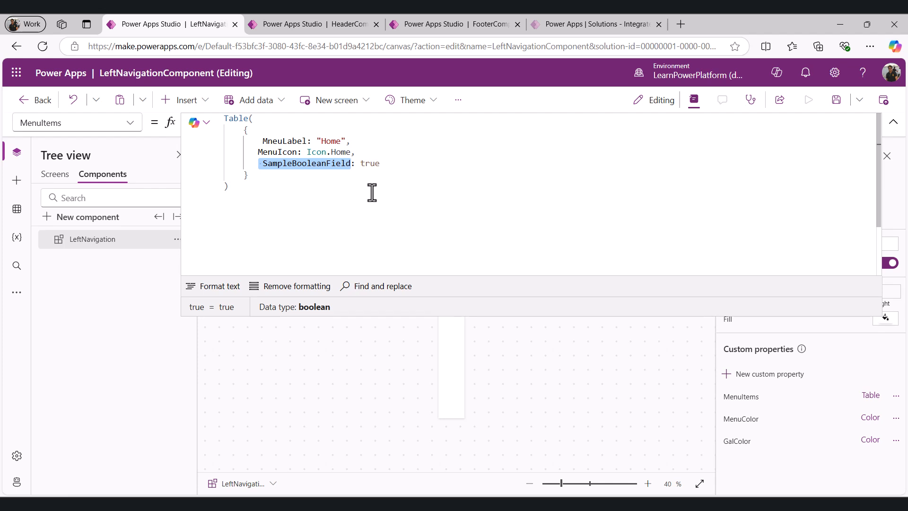
text(MenuScre)
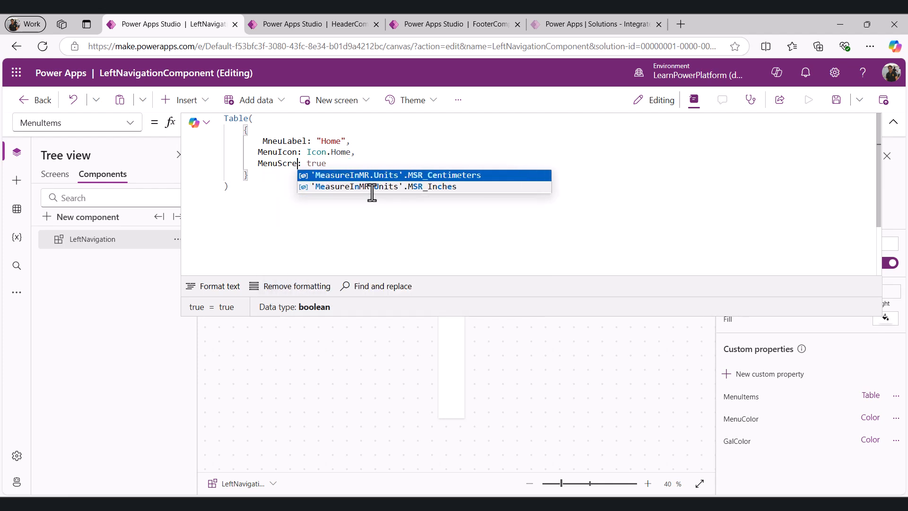
text(enNavigate)
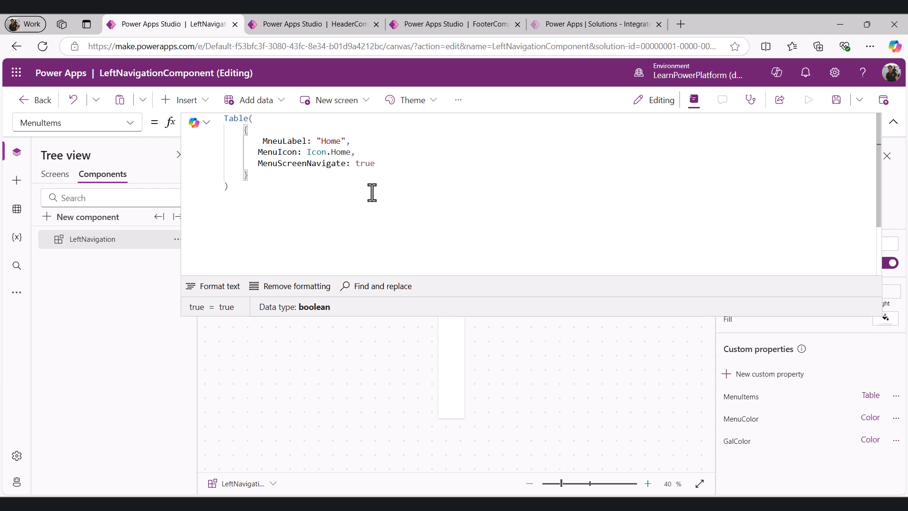
double_click(365, 163)
text(App)
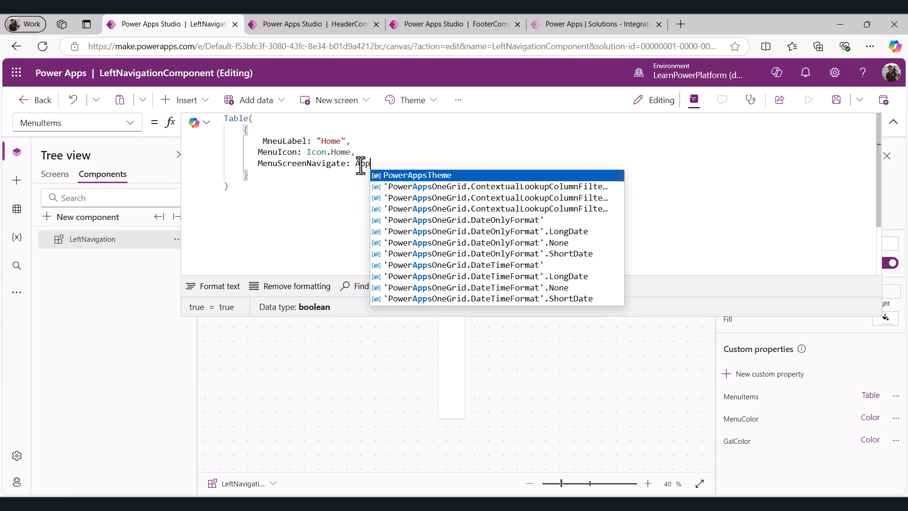
text(.Active)
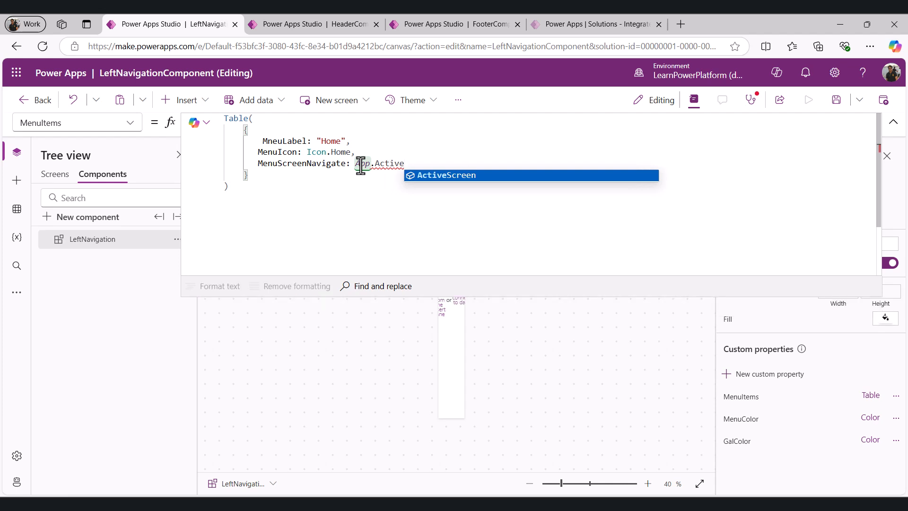
key(Tab)
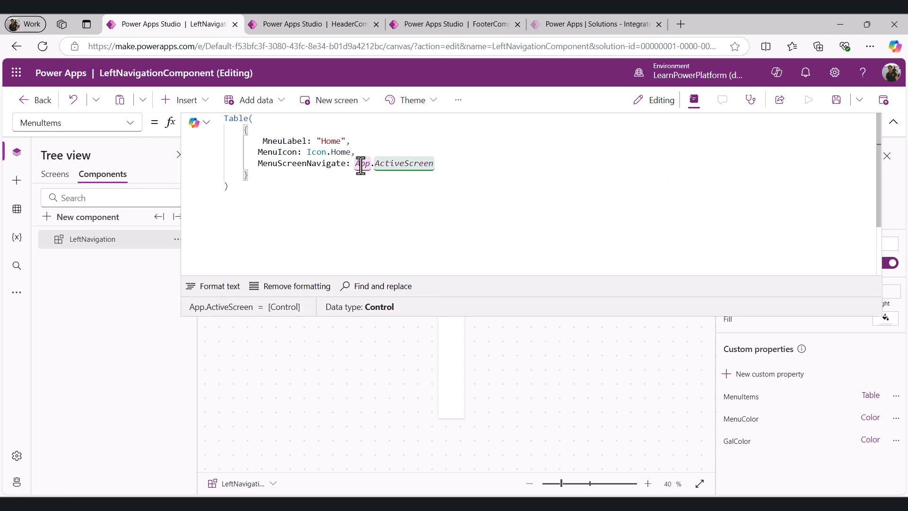
Add a MneuId field with the value 1 to the Home record
text(,)
key(Return)
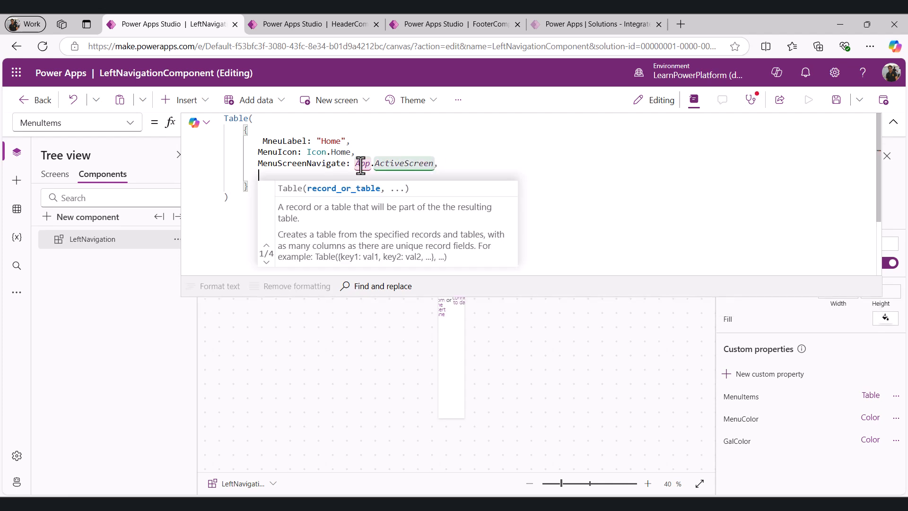
text(MneuId)
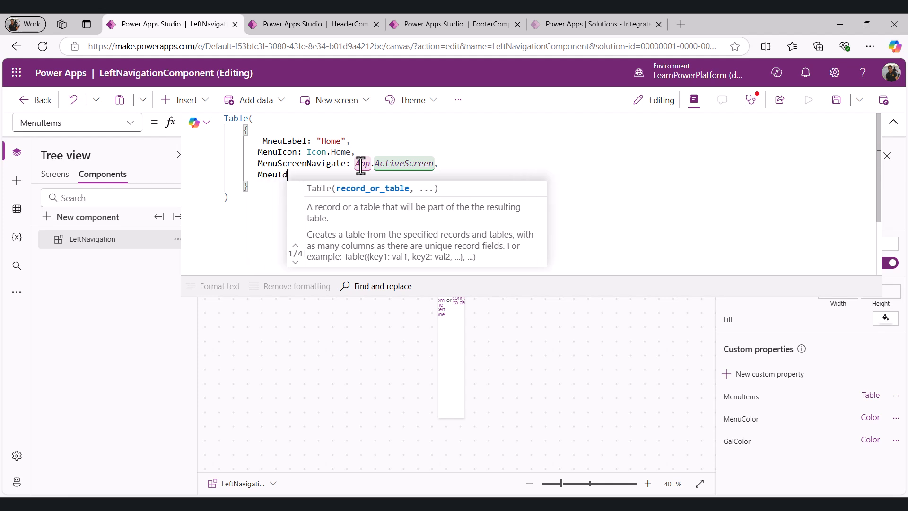
text(:1)
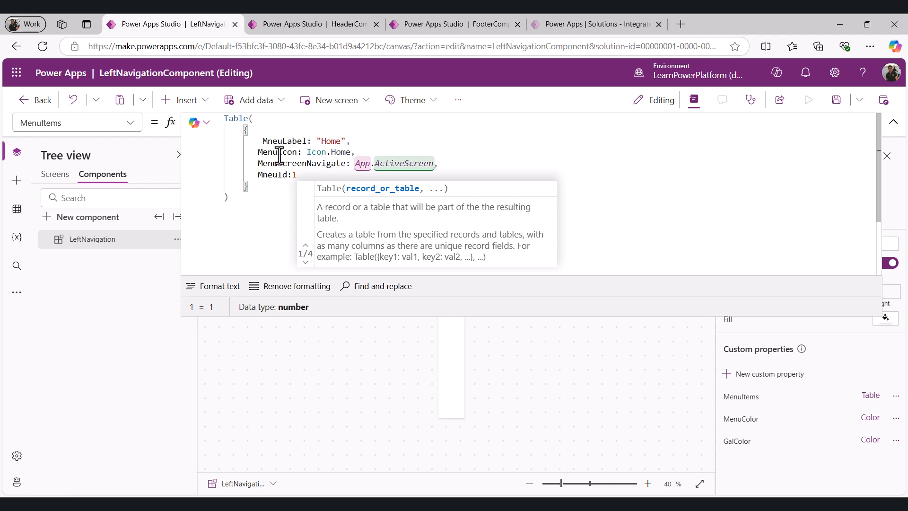
click(272, 180)
click(254, 191)
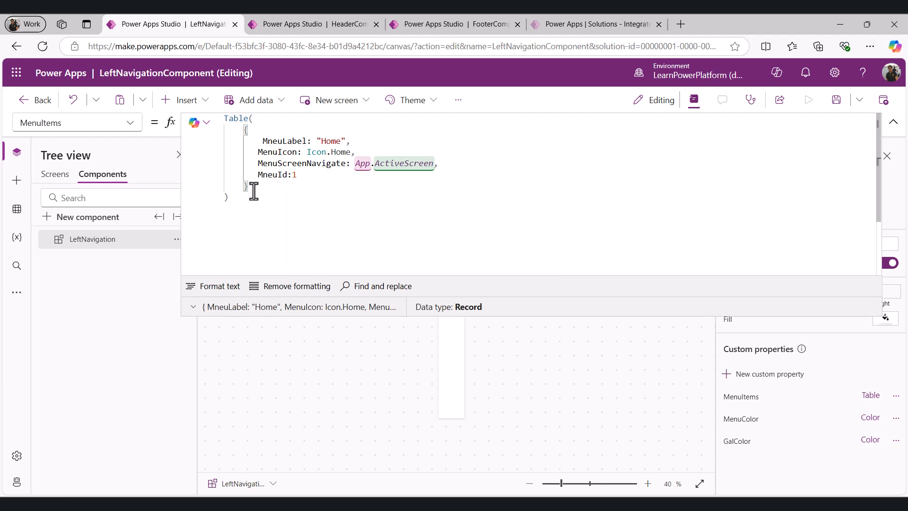
Copy the Home record and paste it so the table holds three menu item records
text(,)
drag(254, 191, 235, 129)
key(ctrl+c)
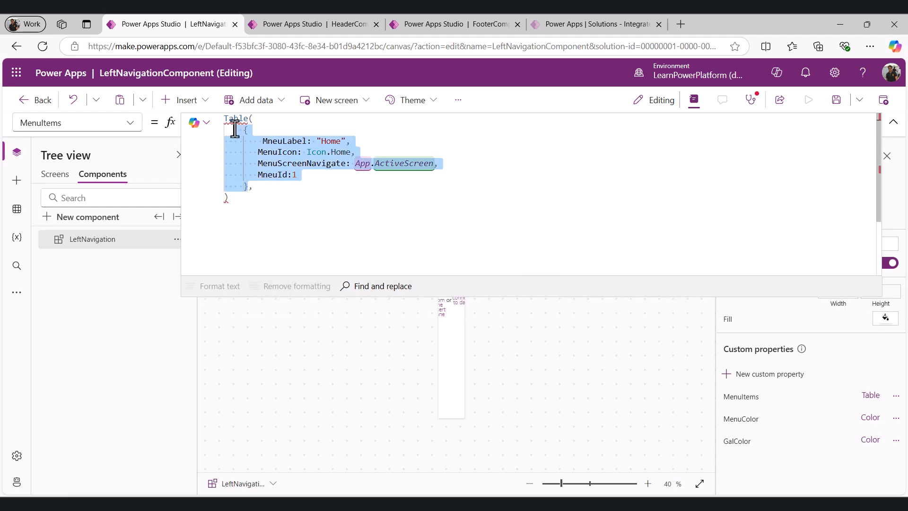
click(261, 190)
key(ctrl+v)
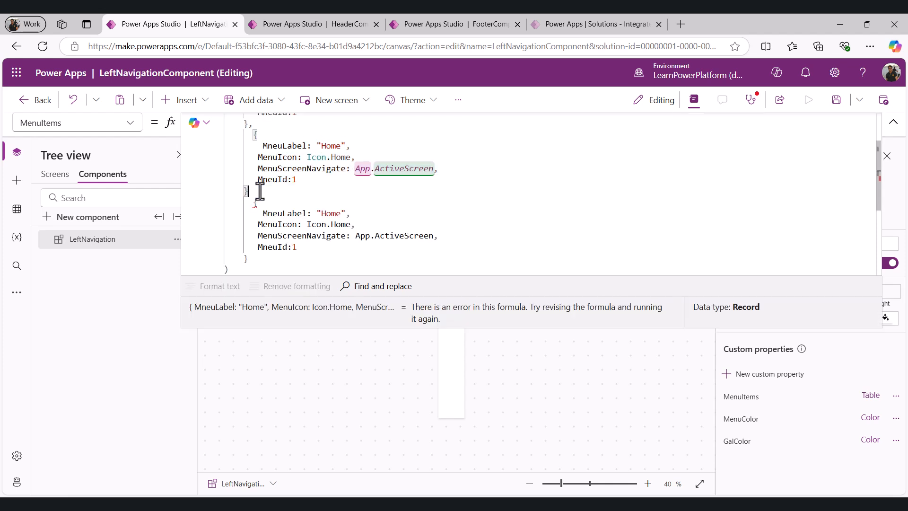
text(,)
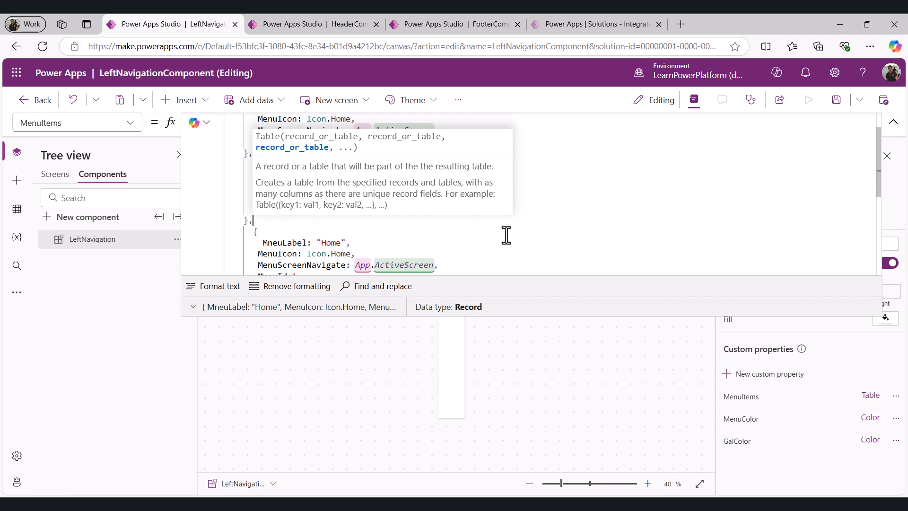
Set the second record's label to "Create", its icon to Icon.Add and its MneuId to 2
scroll(319, 189, up, 1)
double_click(328, 208)
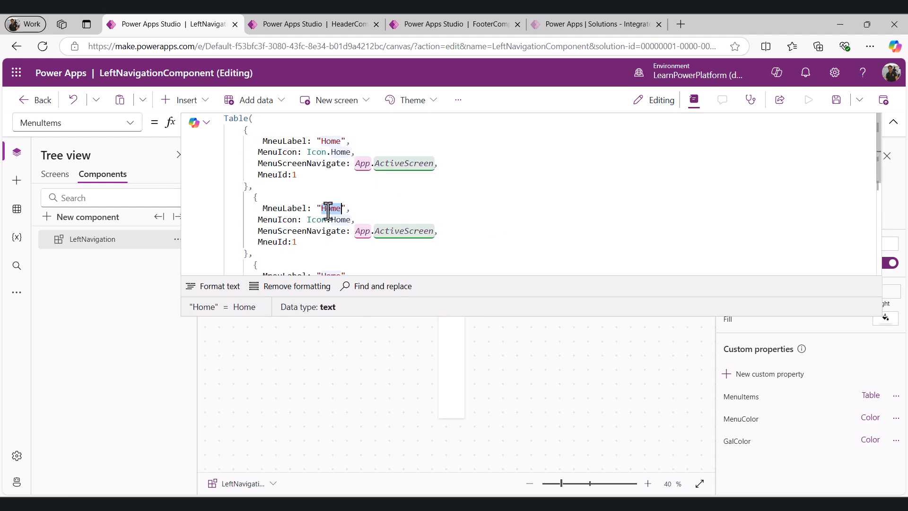
text(Co)
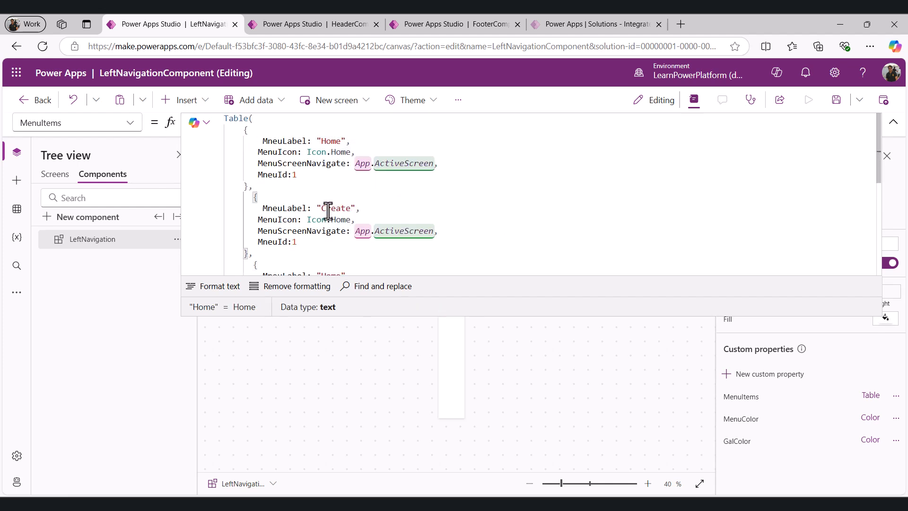
double_click(338, 219)
text(Add)
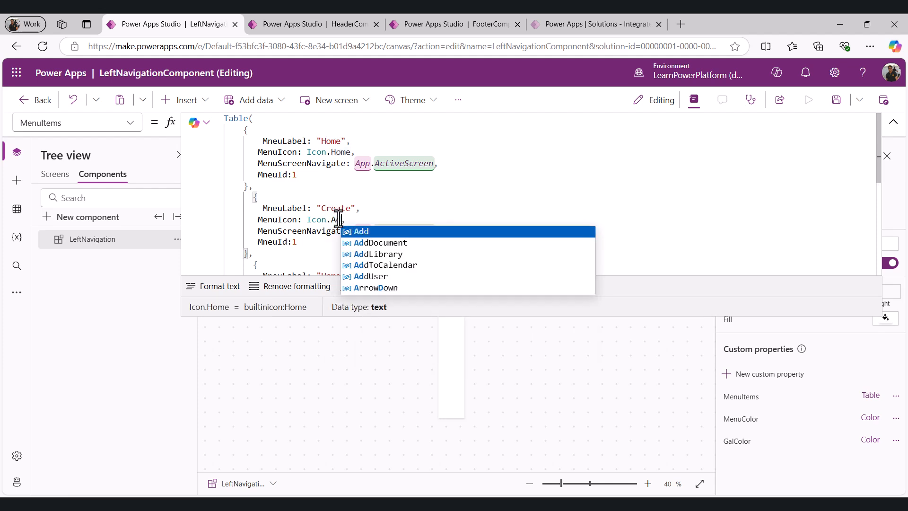
click(363, 232)
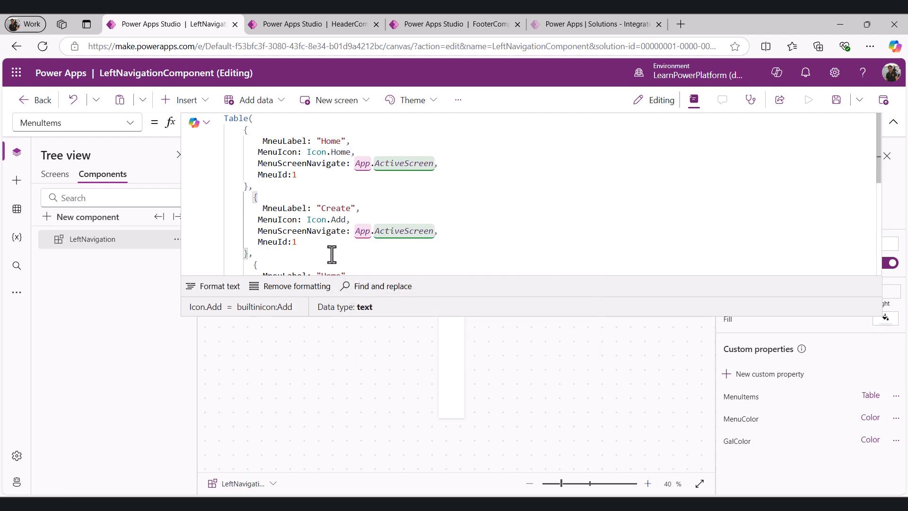
scroll(302, 213, down, 3)
click(300, 159)
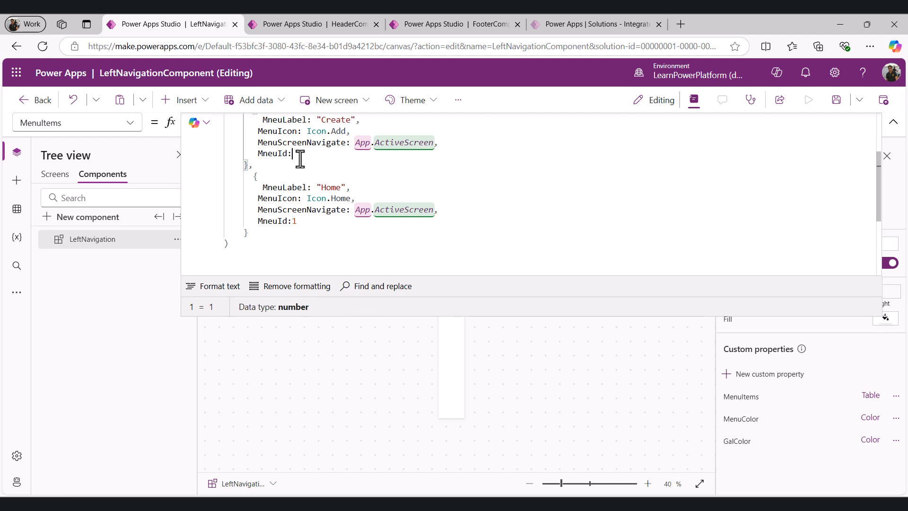
Set the third record's label to "Dashboard", icon to Icon.DetailList and MneuId to 3, and format the formula
double_click(331, 188)
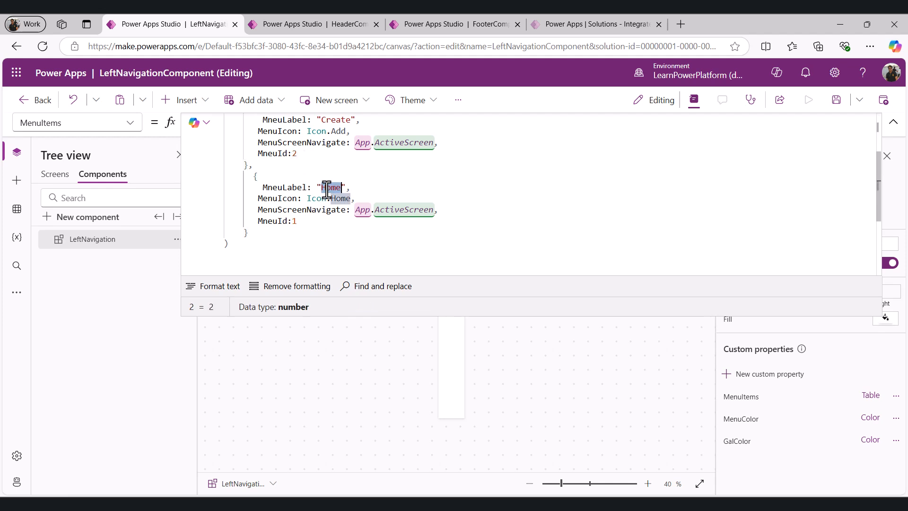
text(Dashboard)
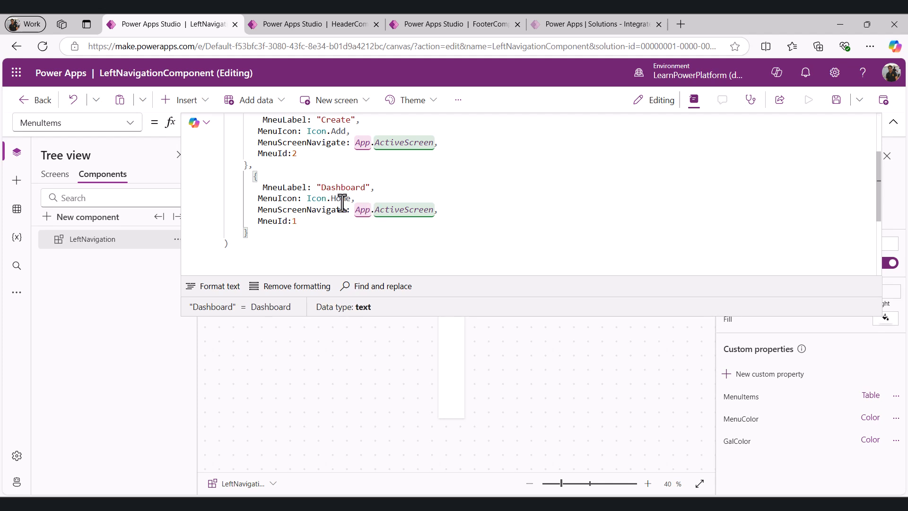
double_click(341, 198)
text(D)
key(Tab)
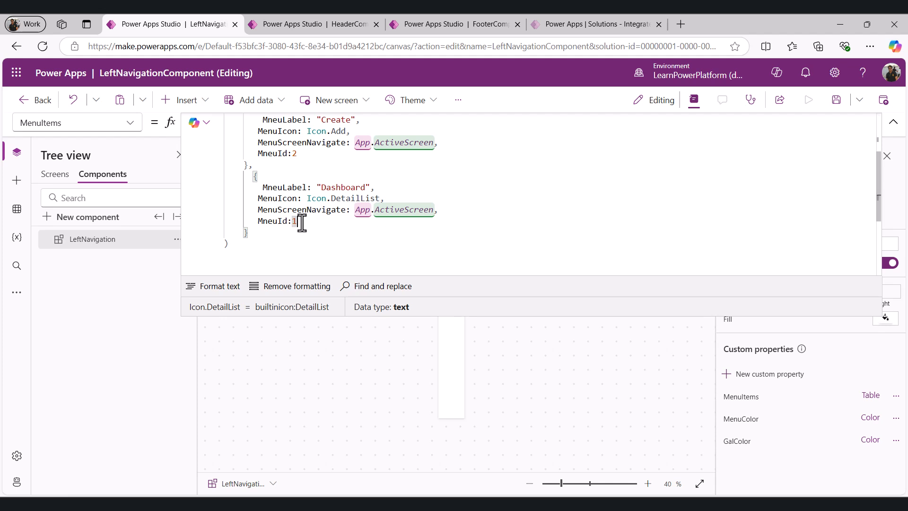
text(3)
click(226, 291)
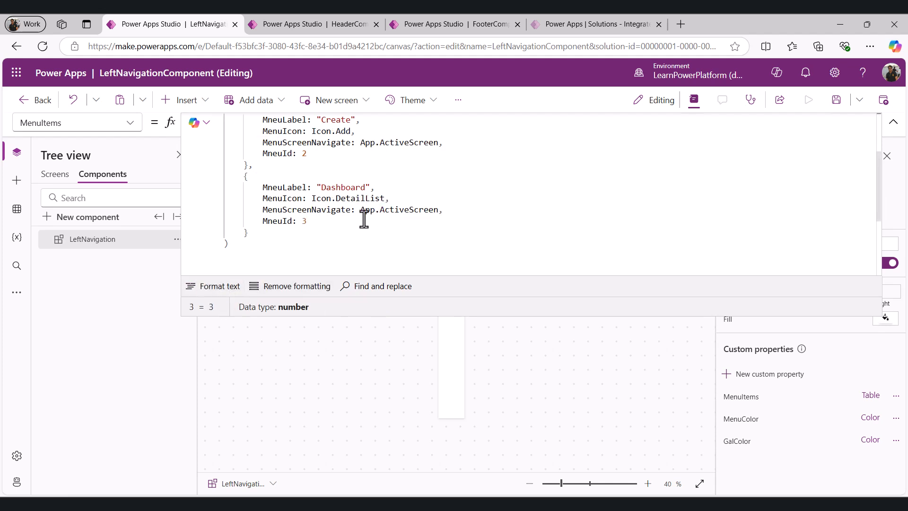
Set the MenuColor custom property's formula to Color.White
click(134, 124)
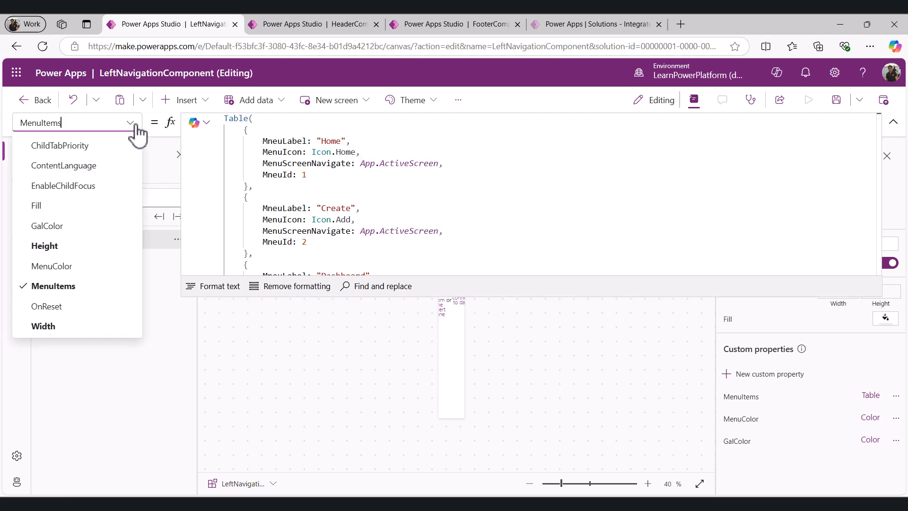
click(52, 266)
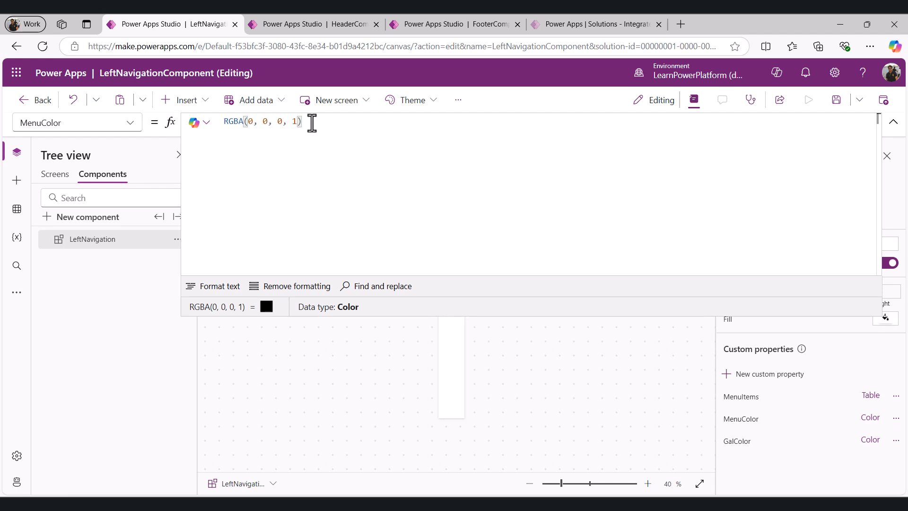
drag(312, 122, 190, 122)
key(BackSpace)
text(Color)
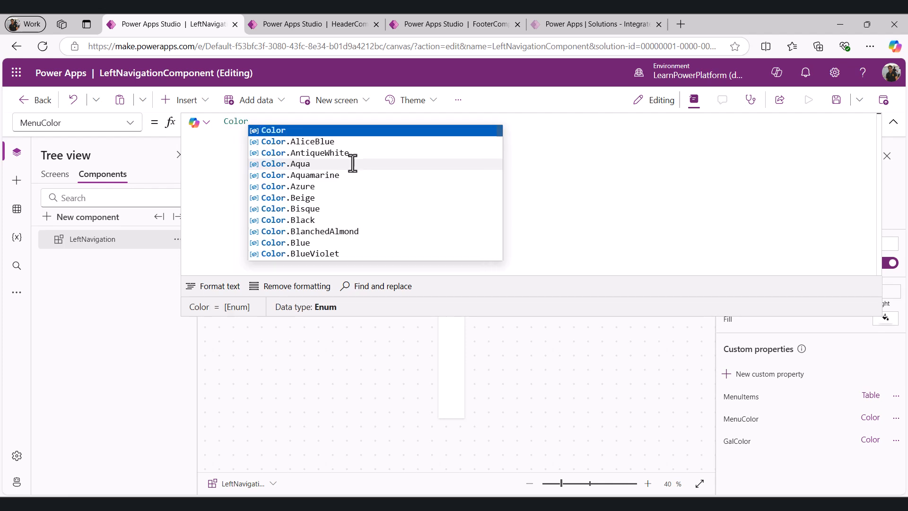
text(.White)
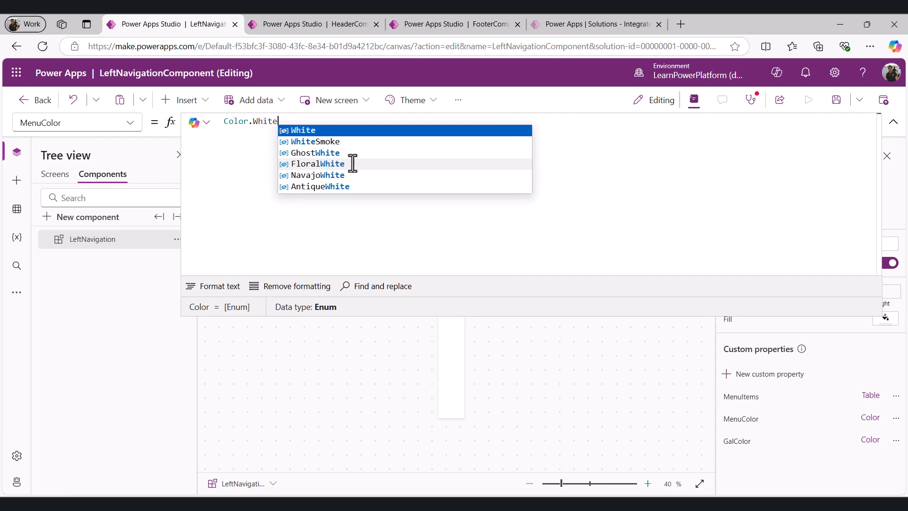
click(316, 131)
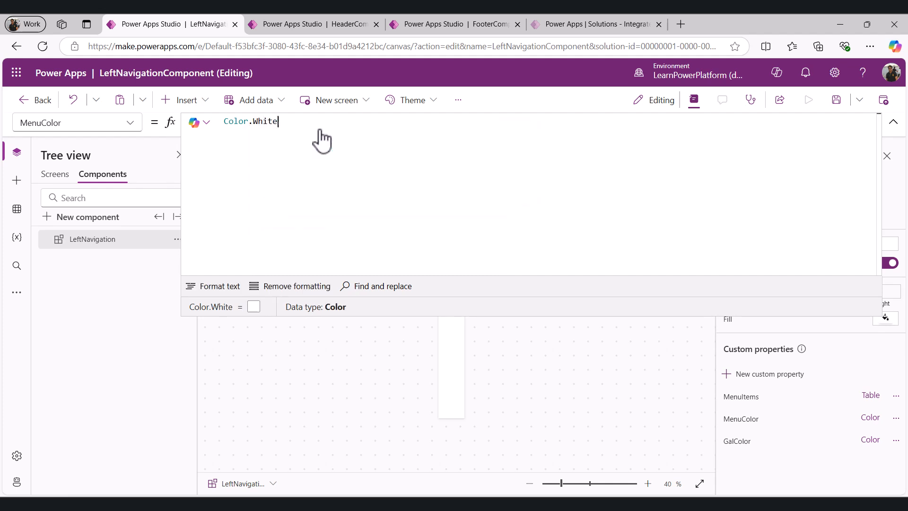
Set the GalColor custom property's formula to RGBA(60, 60, 65, 1), pasted from the header component
click(135, 131)
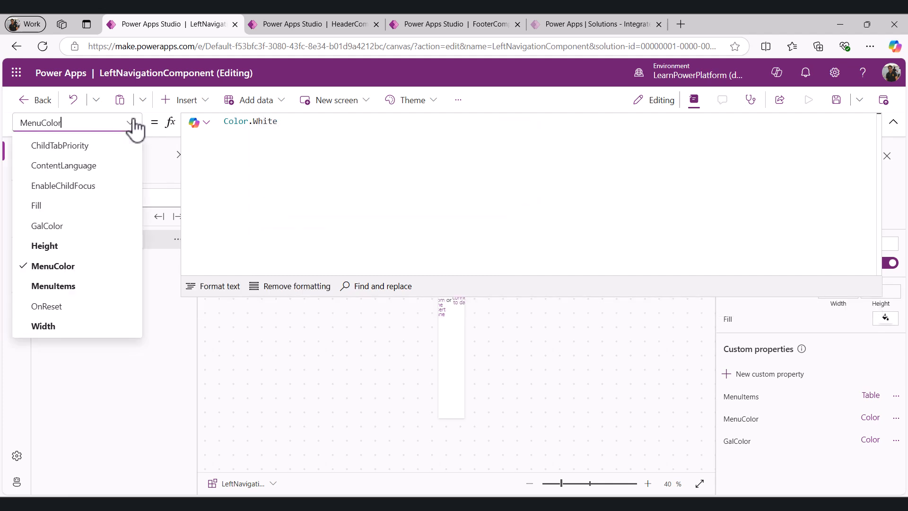
click(62, 226)
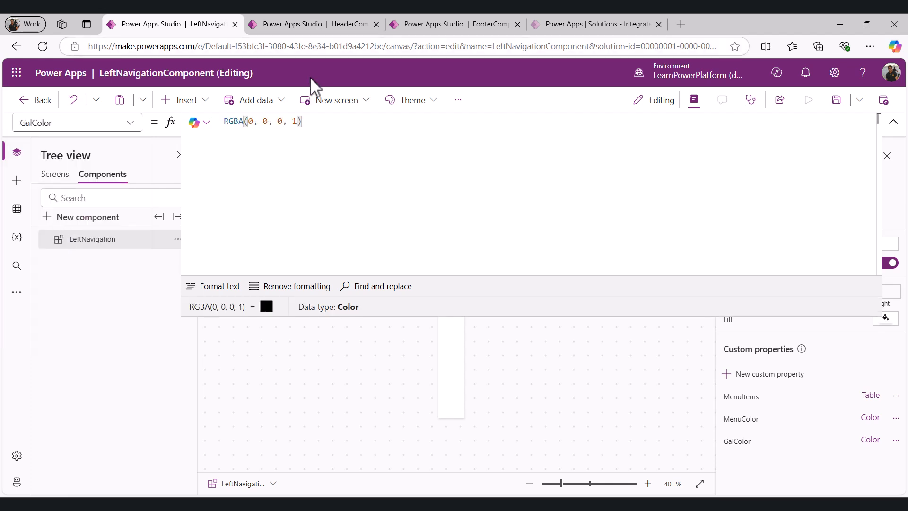
click(331, 26)
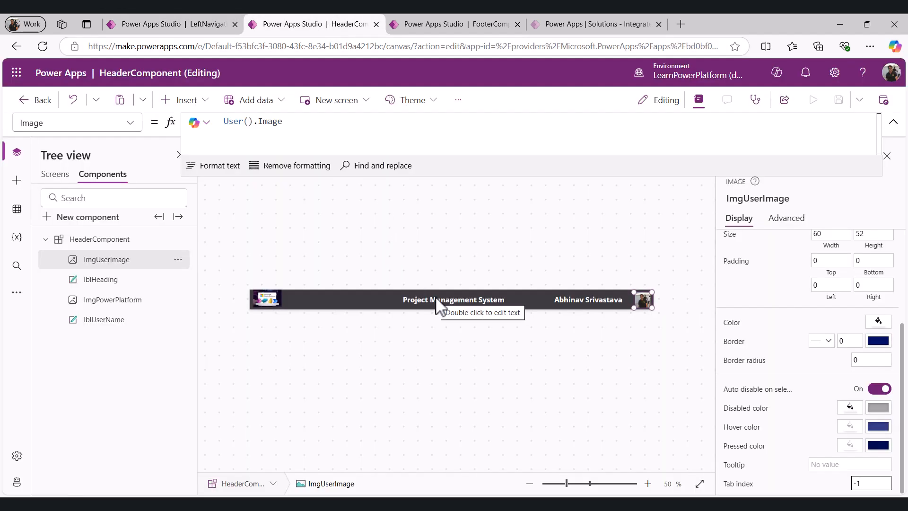
click(209, 26)
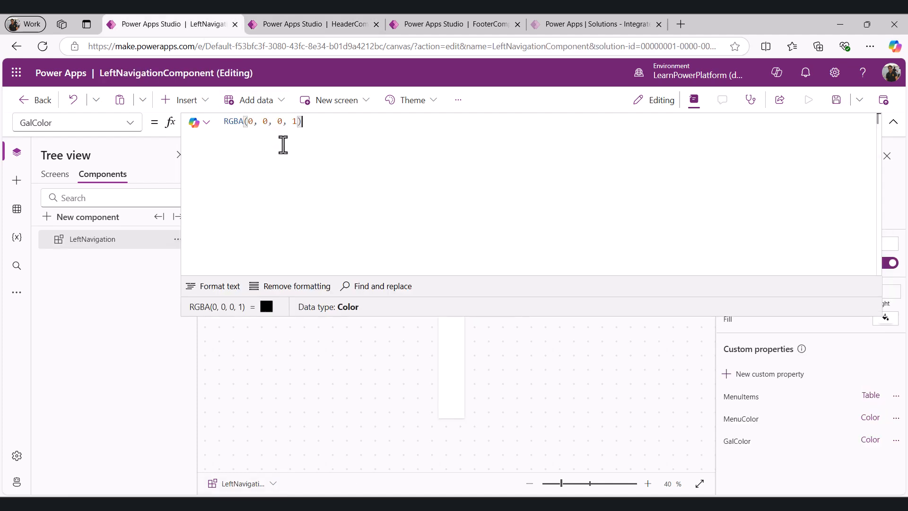
drag(303, 123, 203, 117)
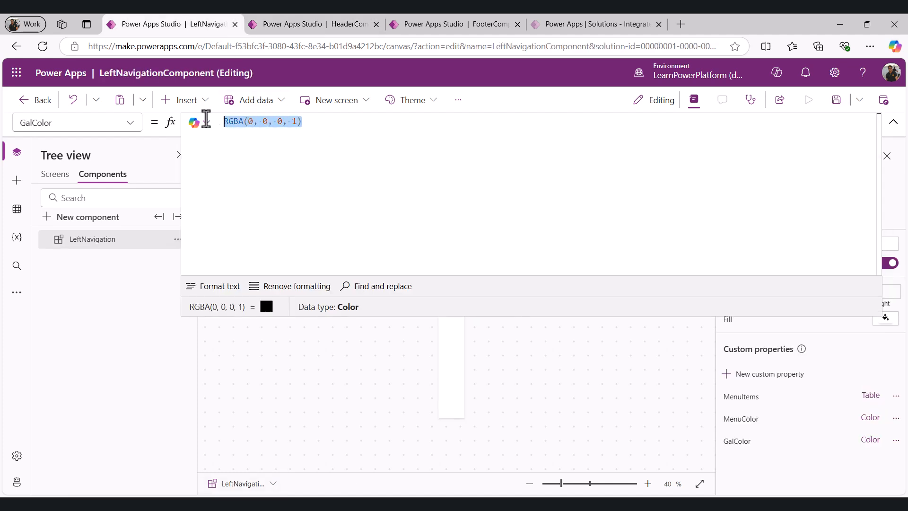
text(RGBA(60, 60, 65, 1))
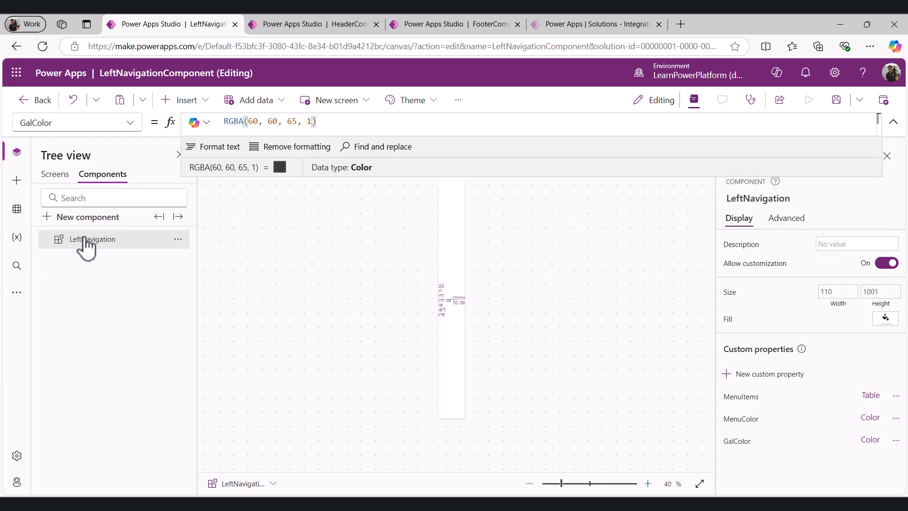
Insert a blank vertical gallery into the LeftNavigation component and rename it GalMenu
click(96, 240)
click(199, 101)
text(gallery)
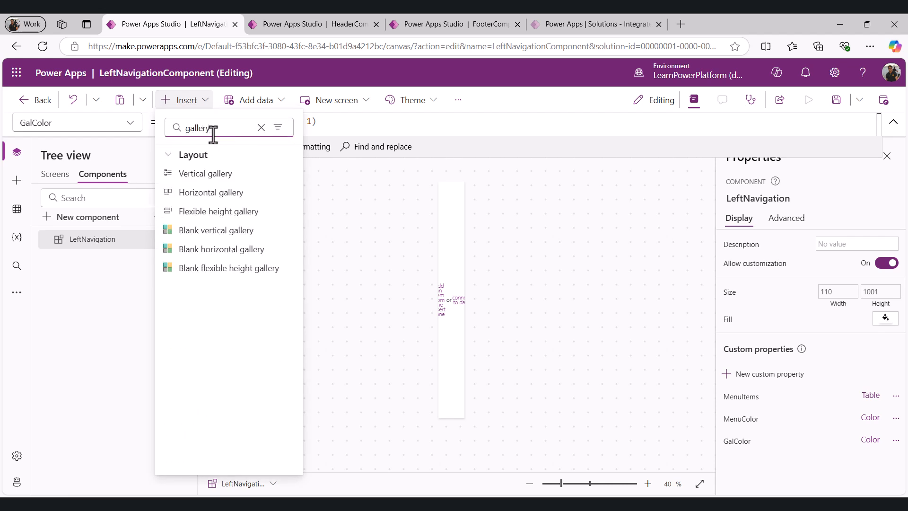
click(217, 232)
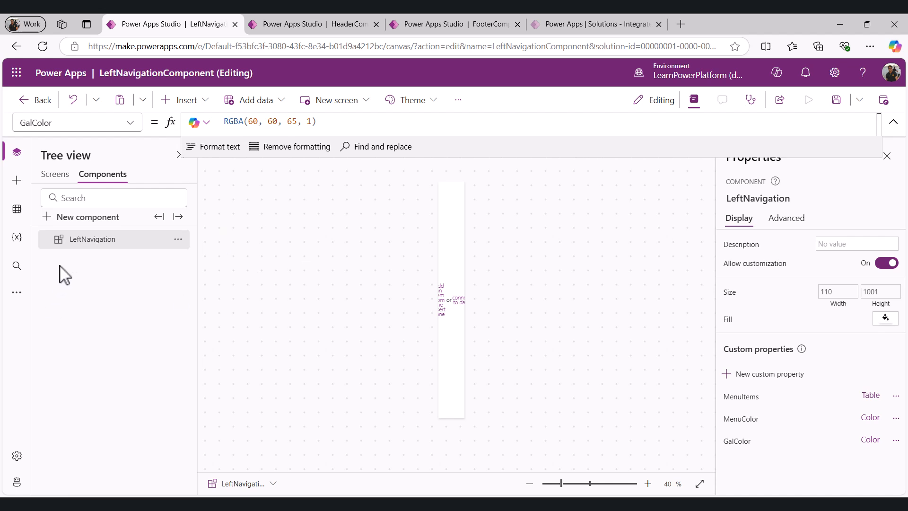
click(178, 259)
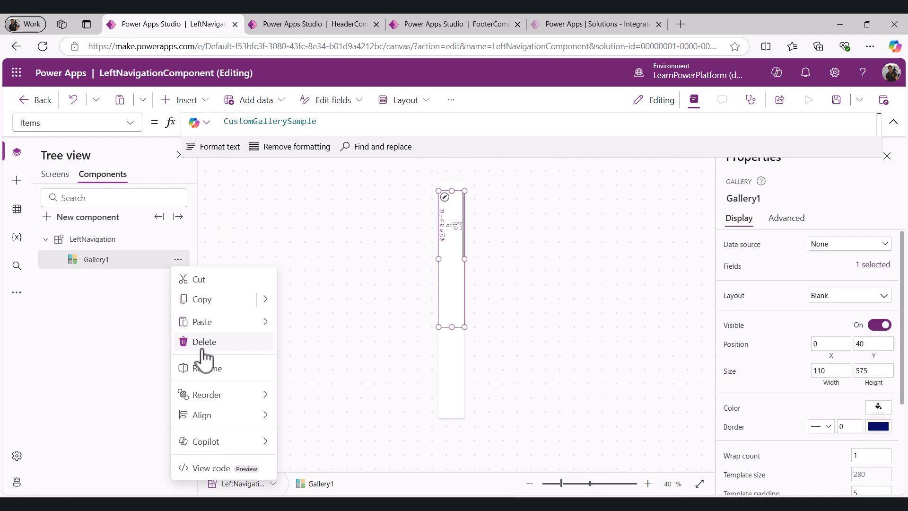
click(204, 369)
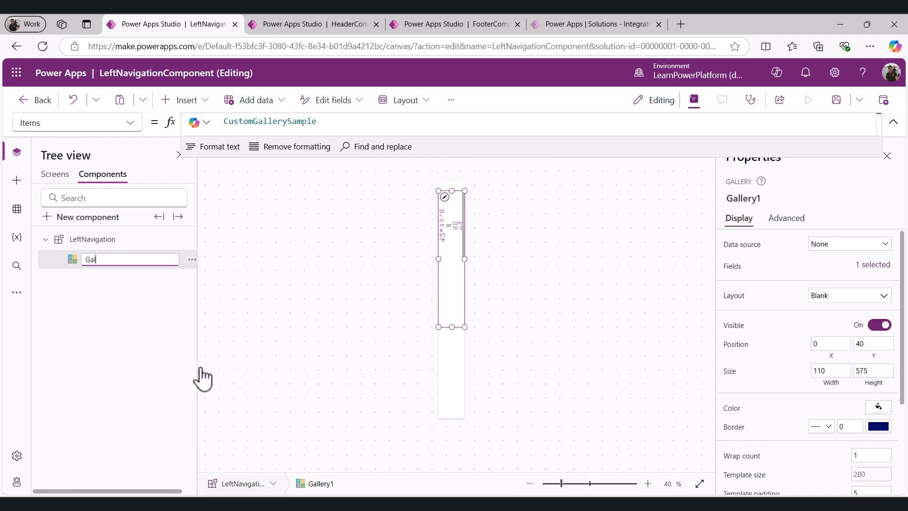
text(GalMenu)
key(Return)
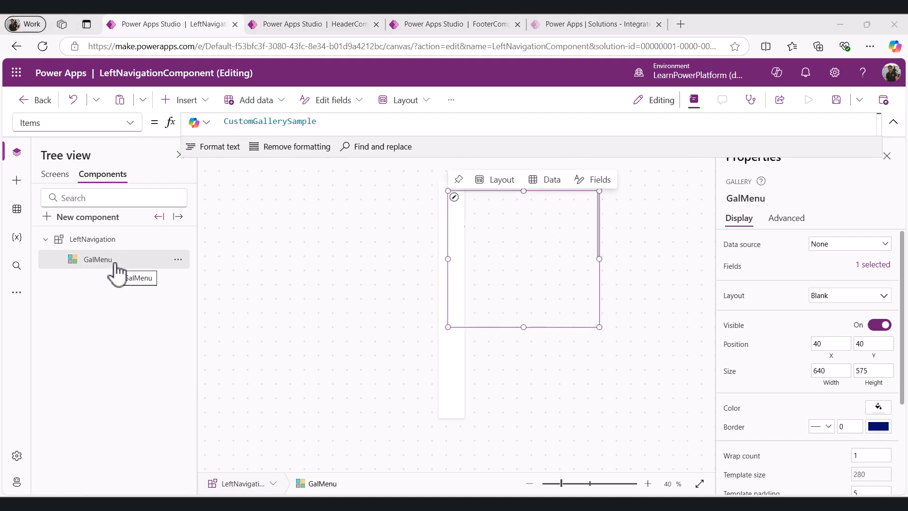
Set the gallery's Height to Parent.Height
click(127, 123)
scroll(111, 345, down, 2)
scroll(111, 345, down, 1)
click(66, 250)
double_click(253, 121)
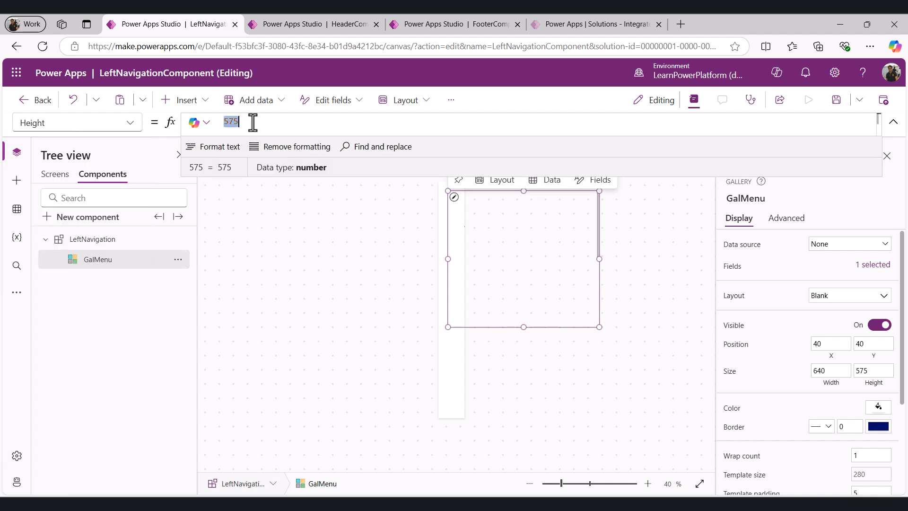
text(pare)
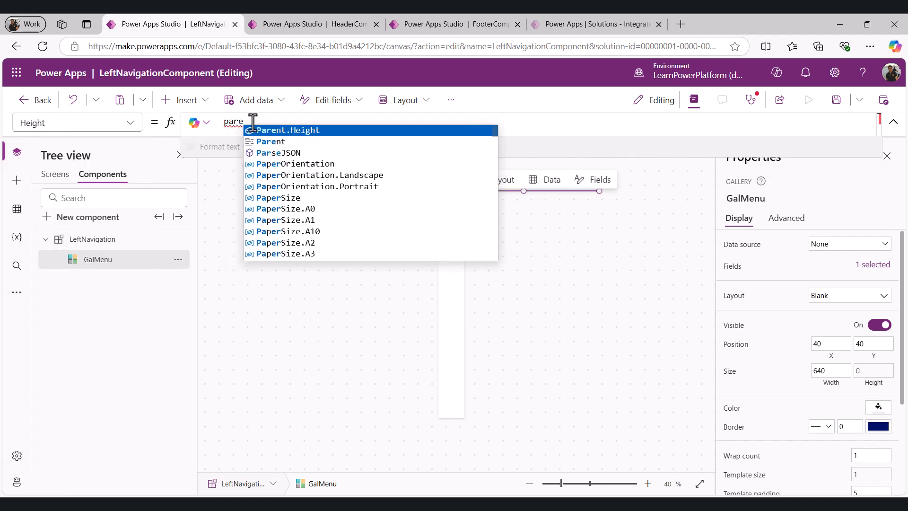
key(Tab)
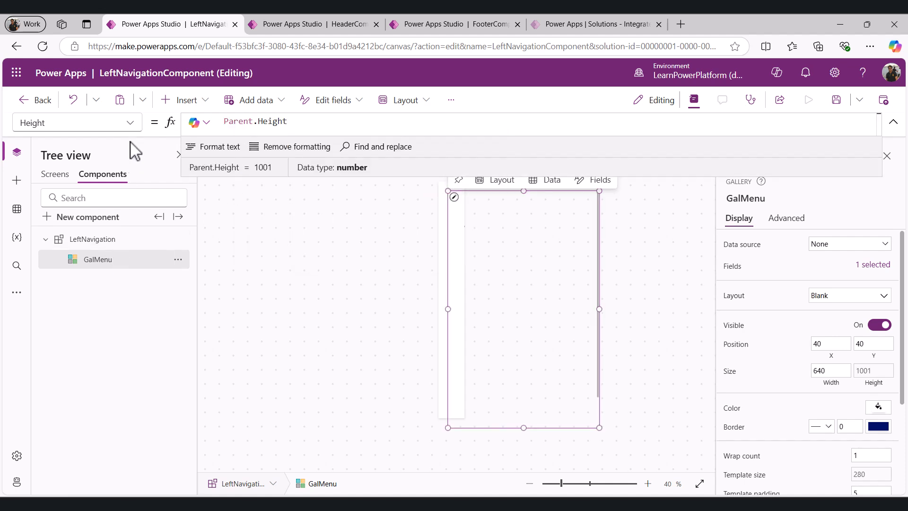
Set the gallery's Width to Parent.Width
click(128, 124)
scroll(94, 284, down, 5)
click(54, 388)
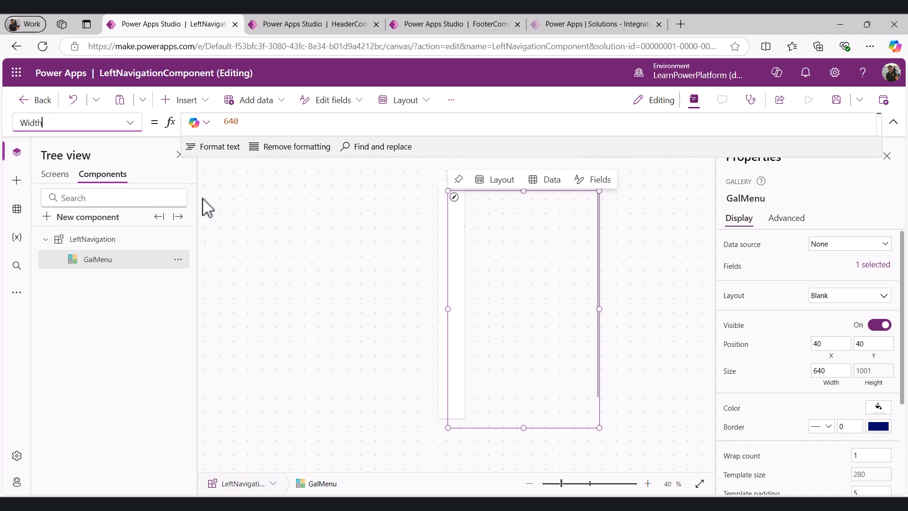
click(271, 121)
text(Pa)
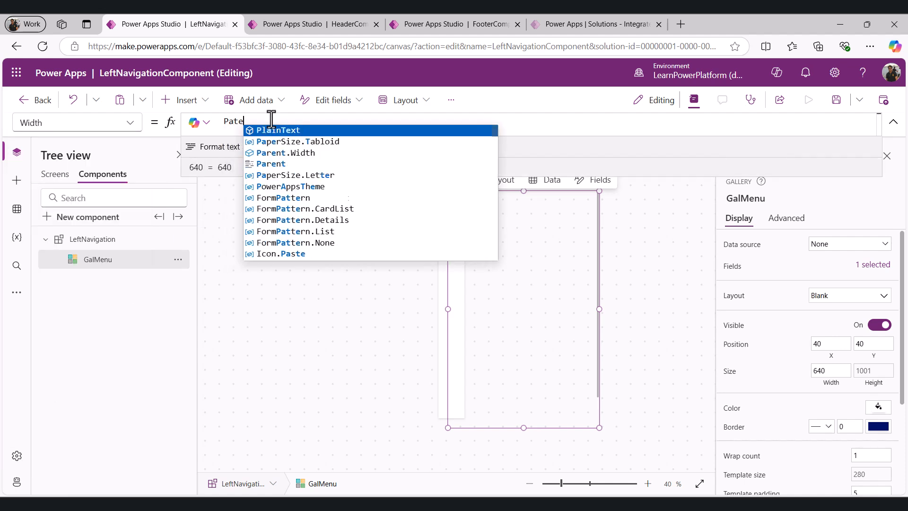
key(Tab)
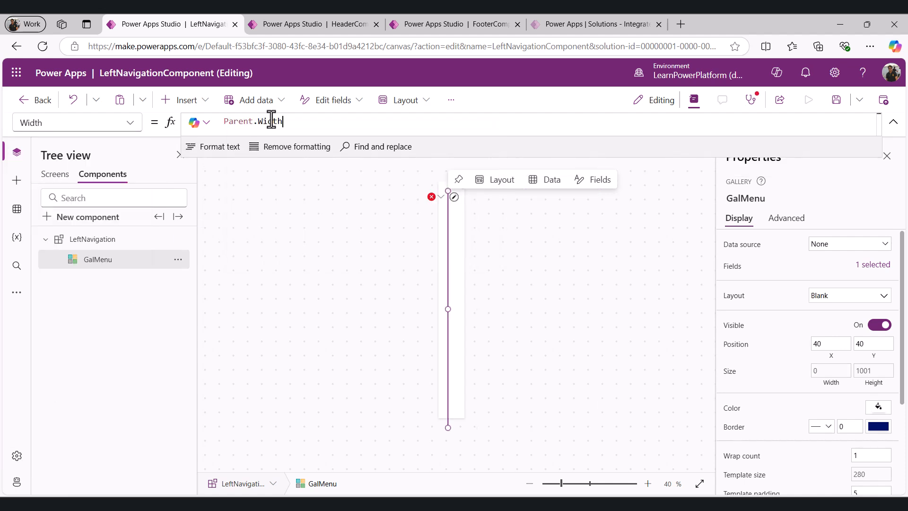
Set the gallery's X and Y positions both to 0
click(131, 126)
scroll(67, 395, down, 3)
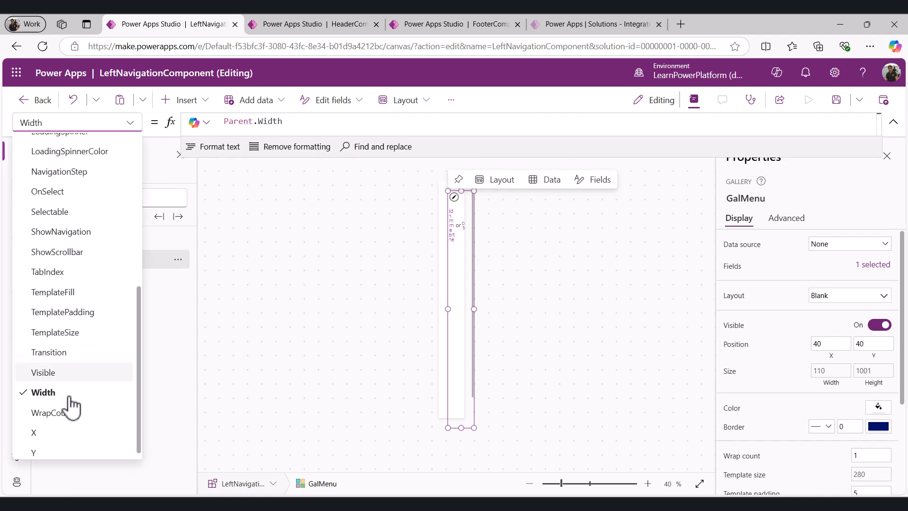
click(55, 434)
double_click(243, 123)
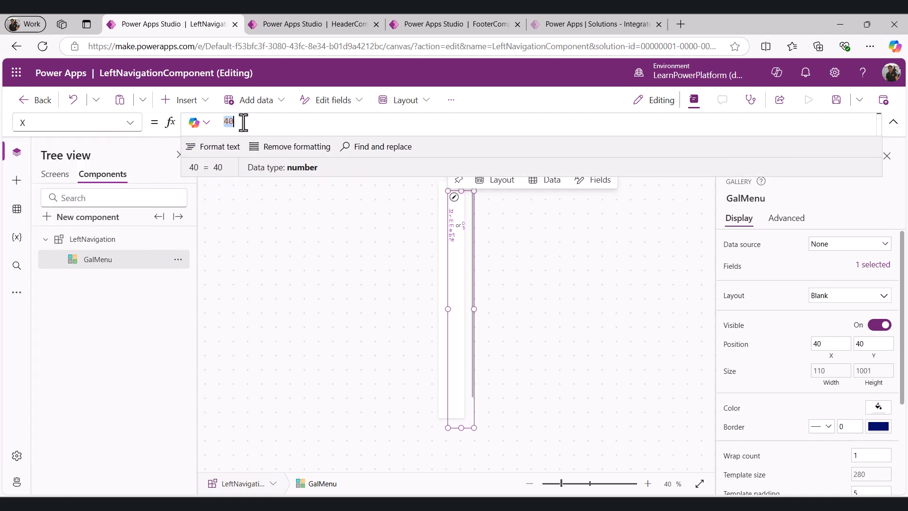
click(132, 124)
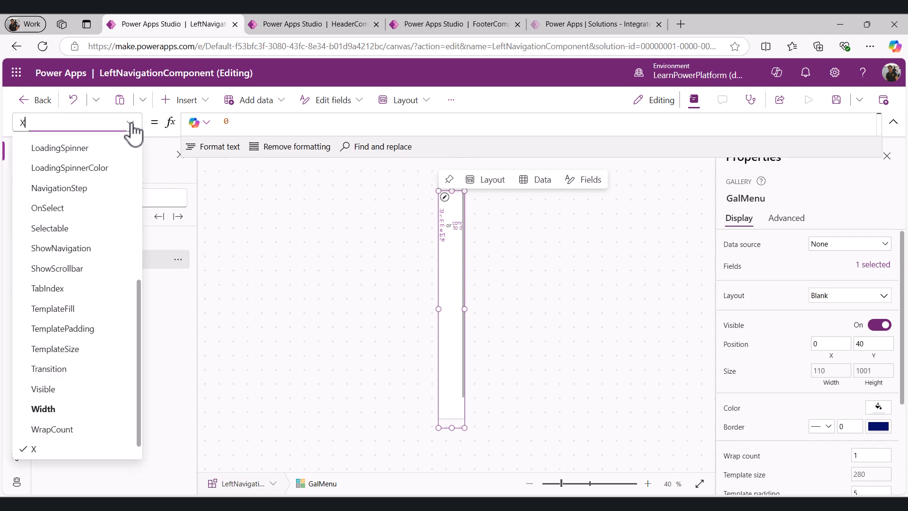
scroll(57, 425, down, 1)
click(53, 449)
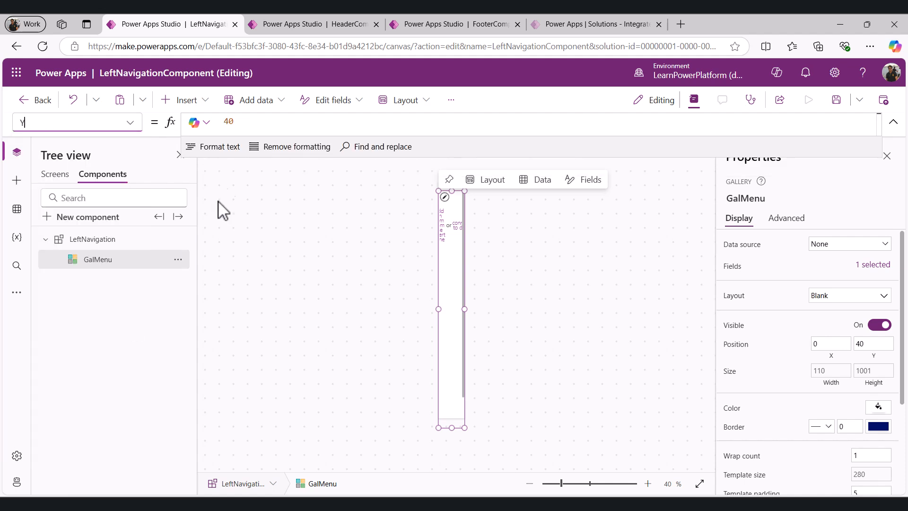
double_click(250, 124)
text(0)
click(254, 285)
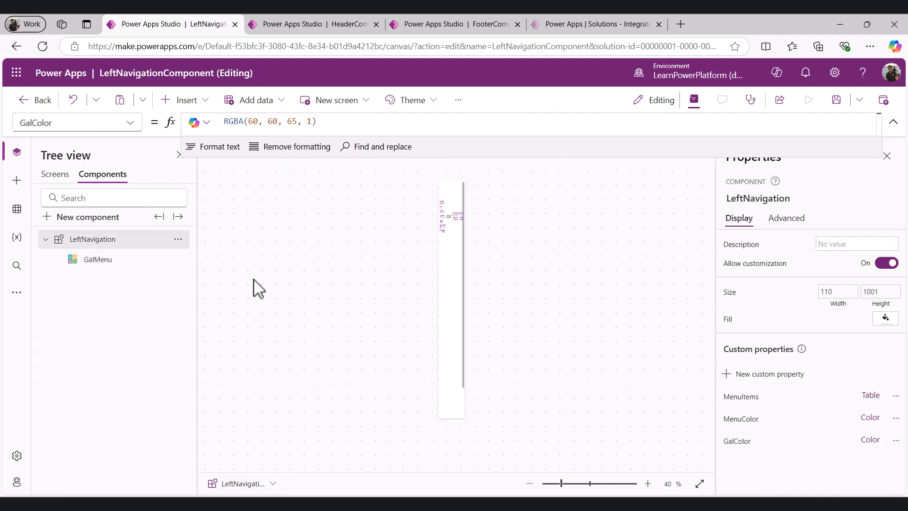
Set the GalMenu gallery's Items property to LeftNavigation.MenuItems
click(97, 261)
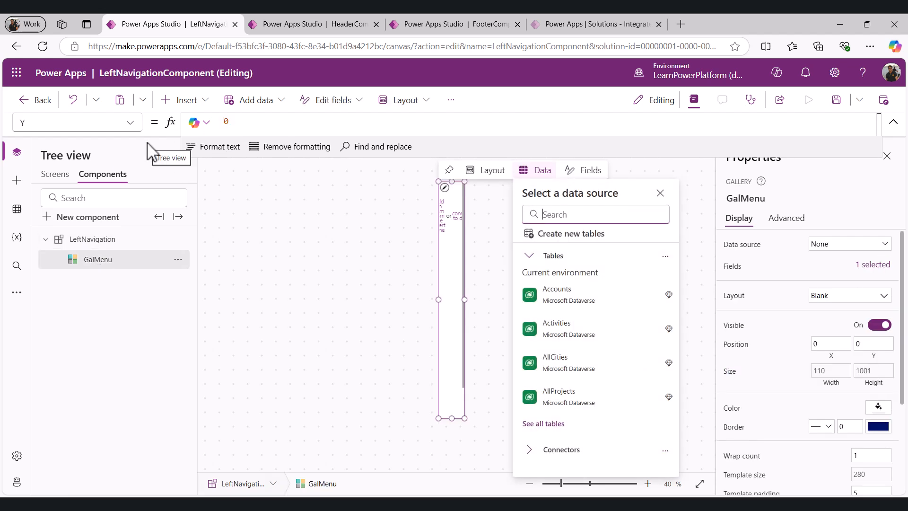
click(130, 123)
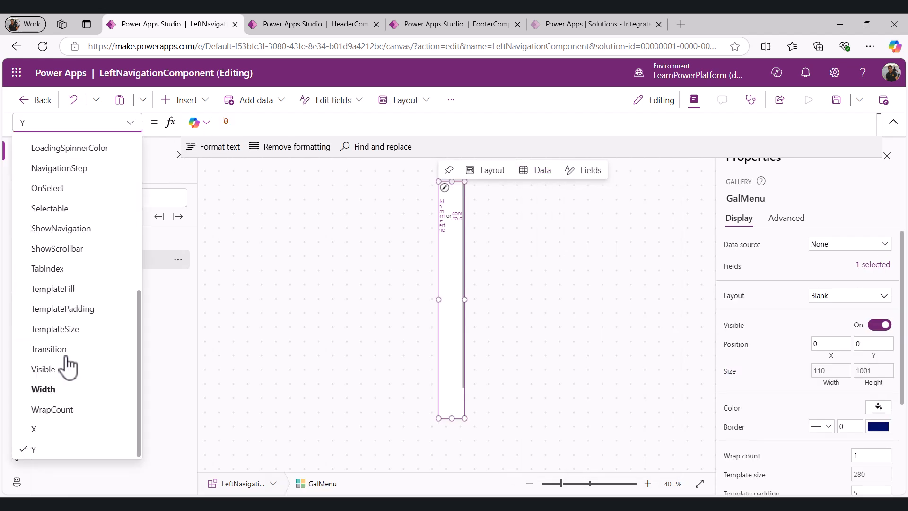
scroll(67, 314, up, 3)
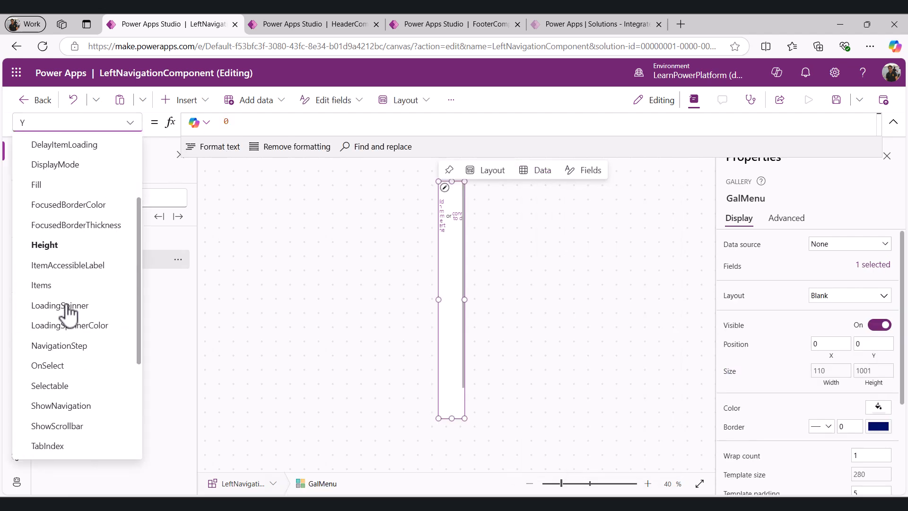
click(47, 289)
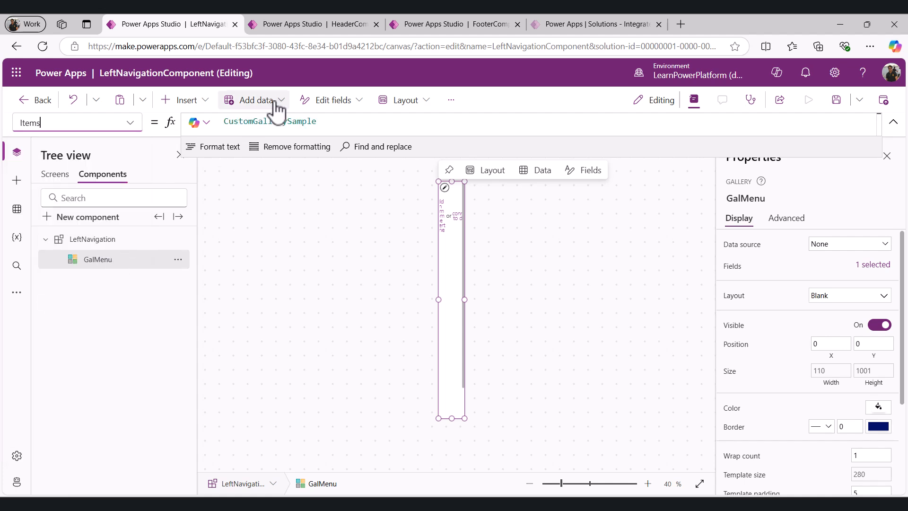
click(326, 121)
double_click(324, 122)
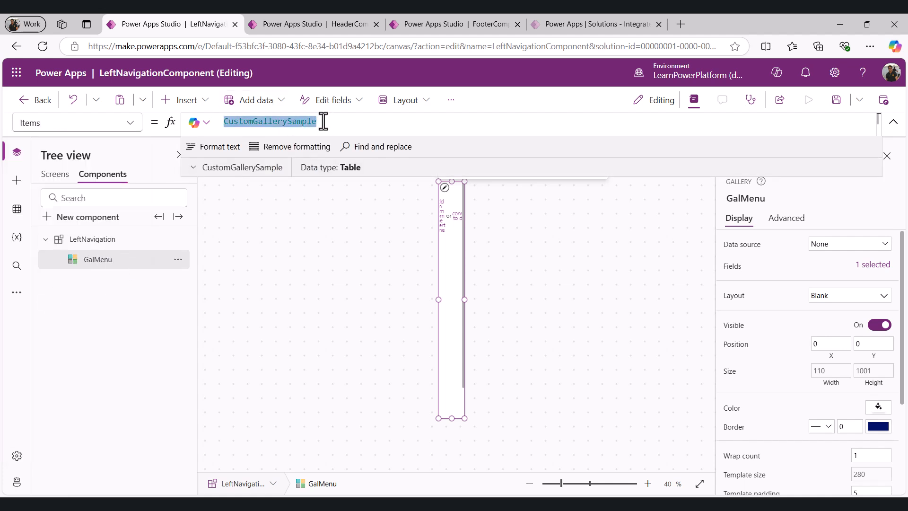
text(Left)
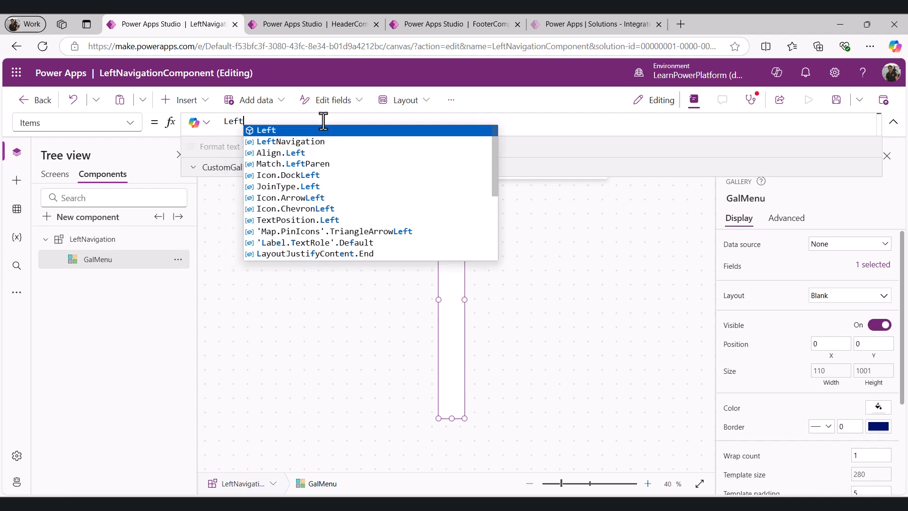
text(navigat)
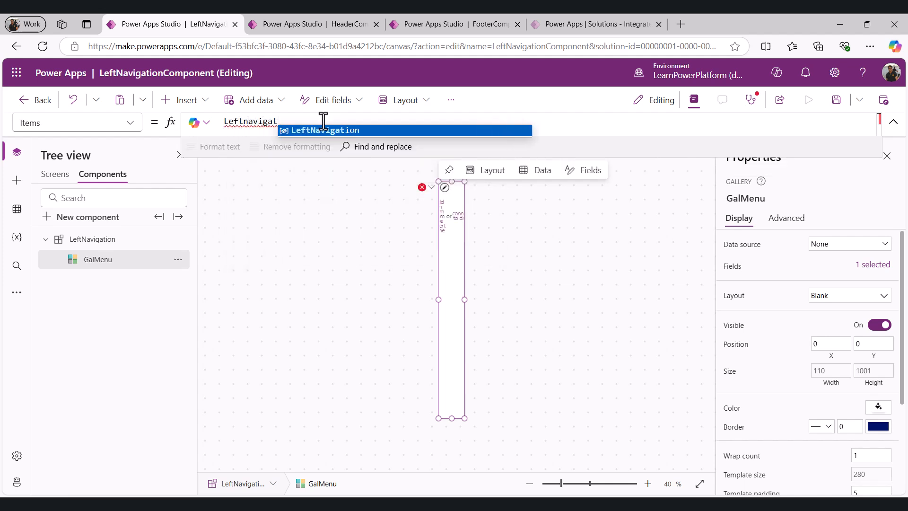
key(Tab)
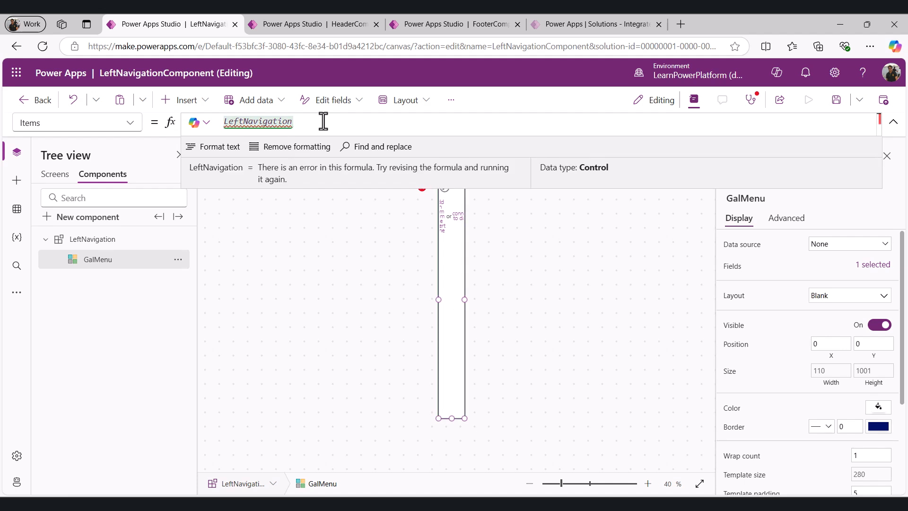
text(.)
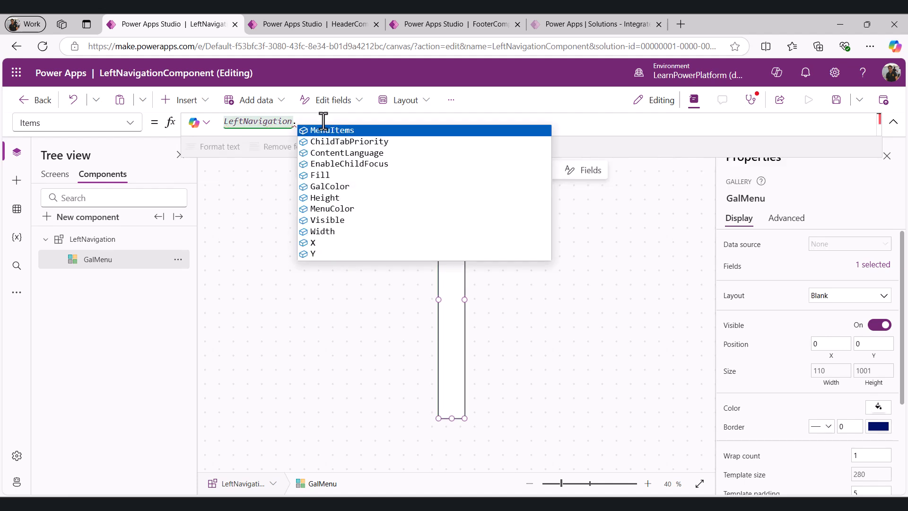
key(Tab)
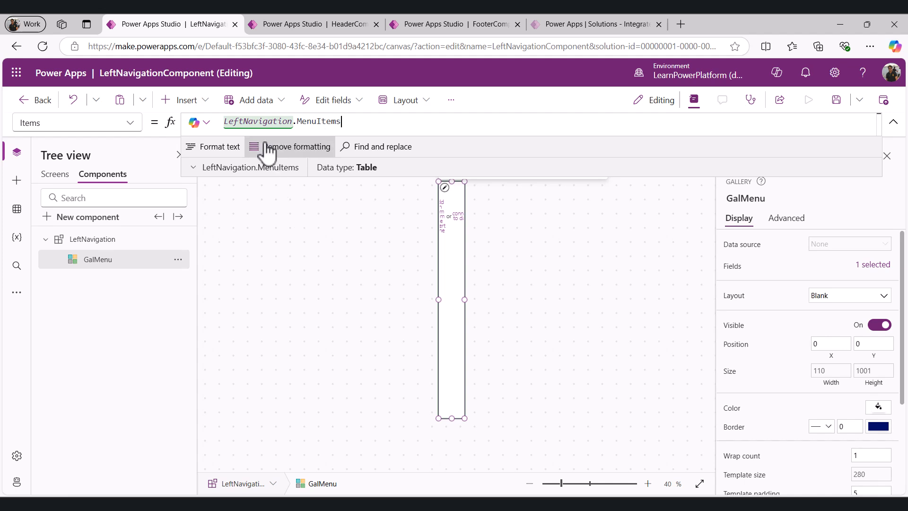
Set the gallery's Fill property to LeftNavigation.GalColor
click(130, 122)
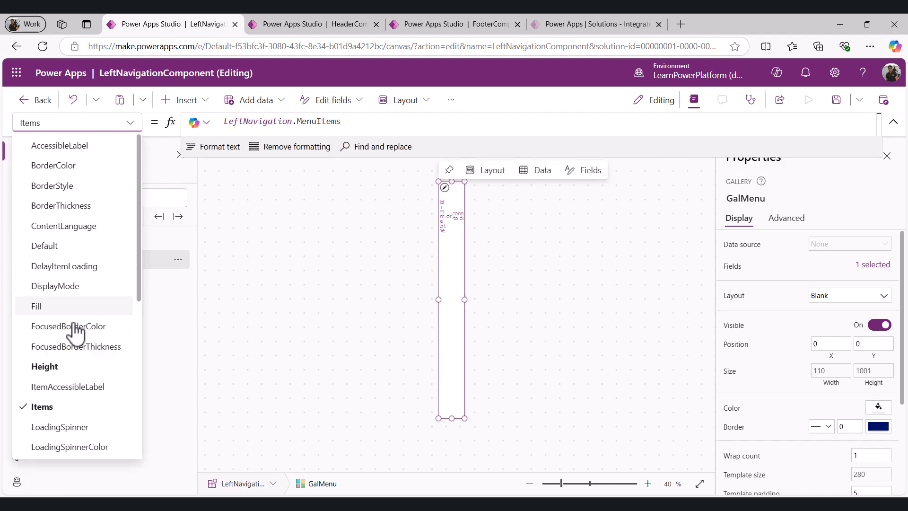
scroll(71, 293, down, 1)
click(51, 254)
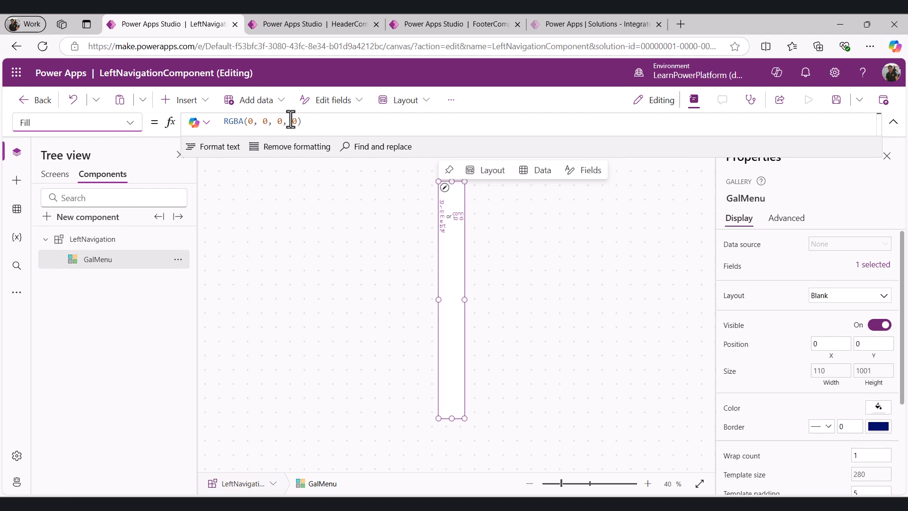
click(315, 121)
key(ctrl+a)
key(BackSpace)
text(Left)
key(Down)
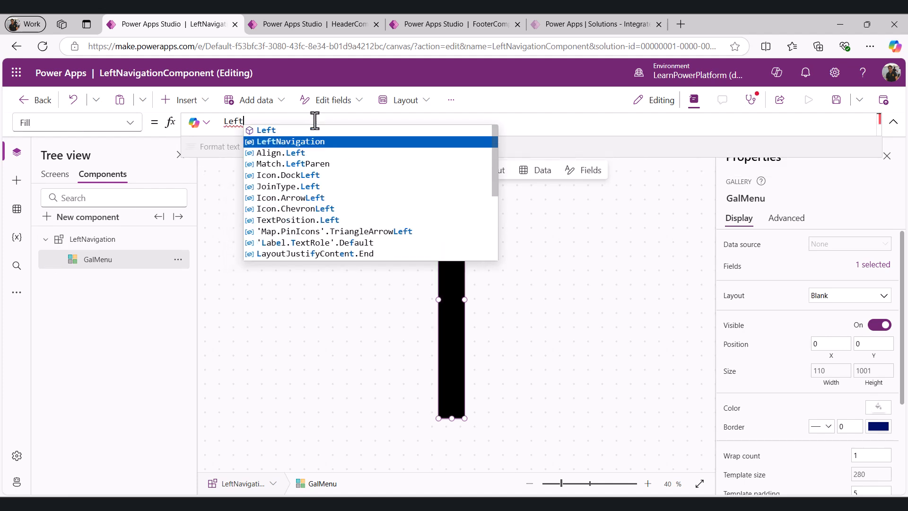
key(Tab)
text(.)
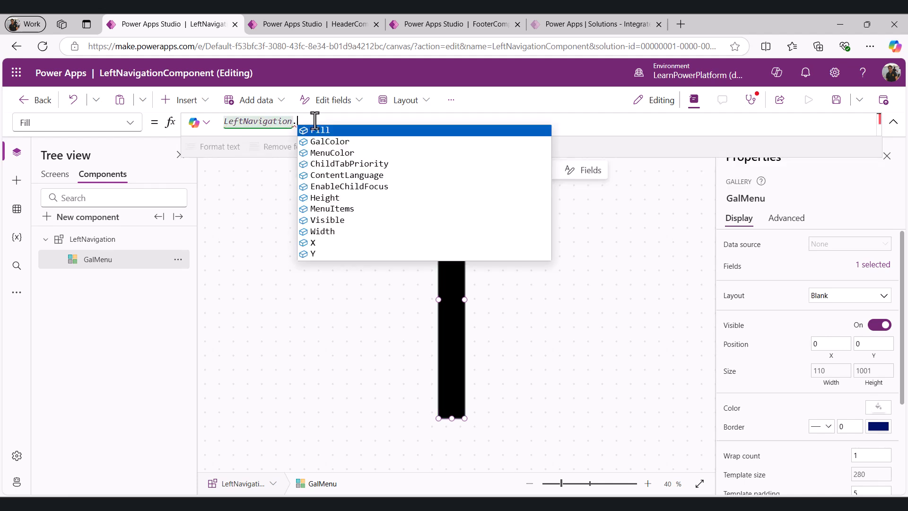
key(Down)
key(Tab)
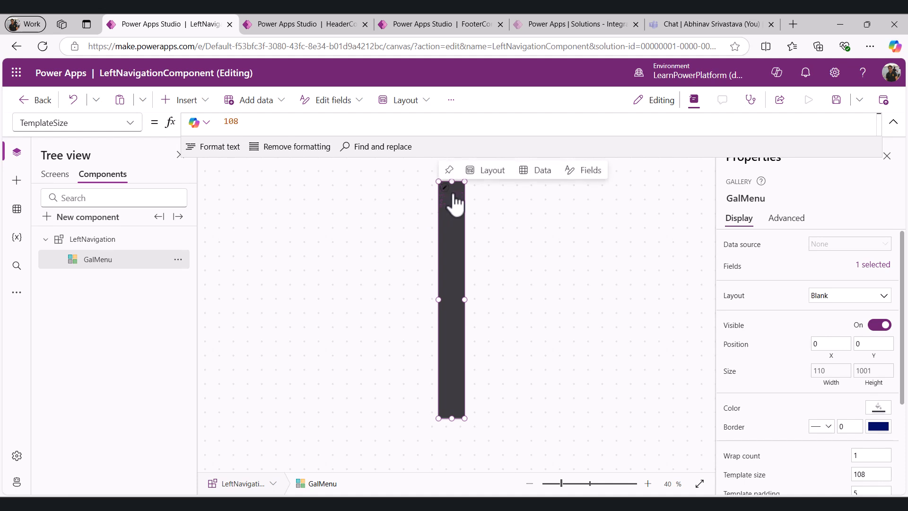
Insert a text label and a Home icon into the gallery's item template
click(445, 188)
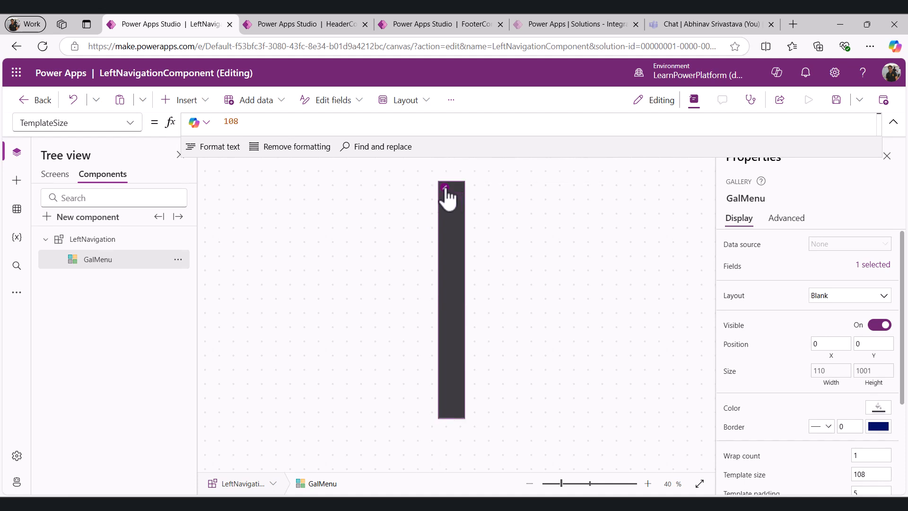
click(204, 100)
text(lab)
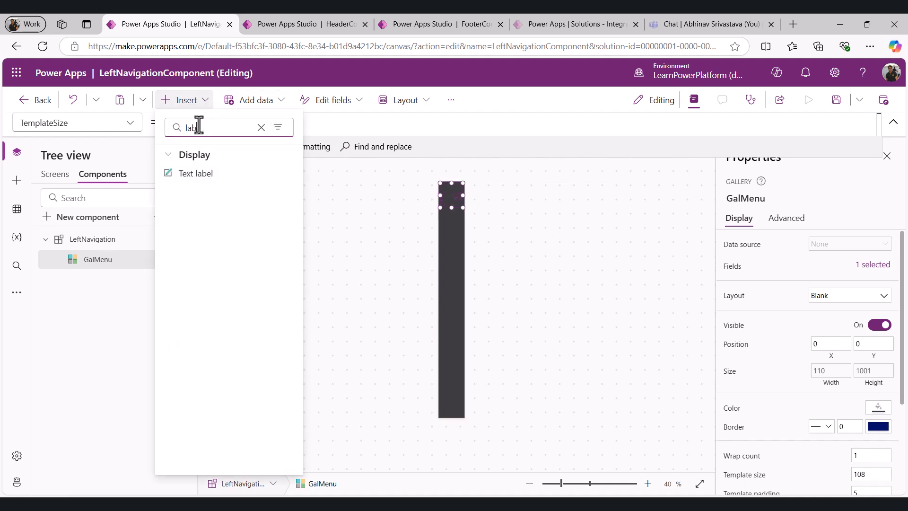
text(el)
click(196, 173)
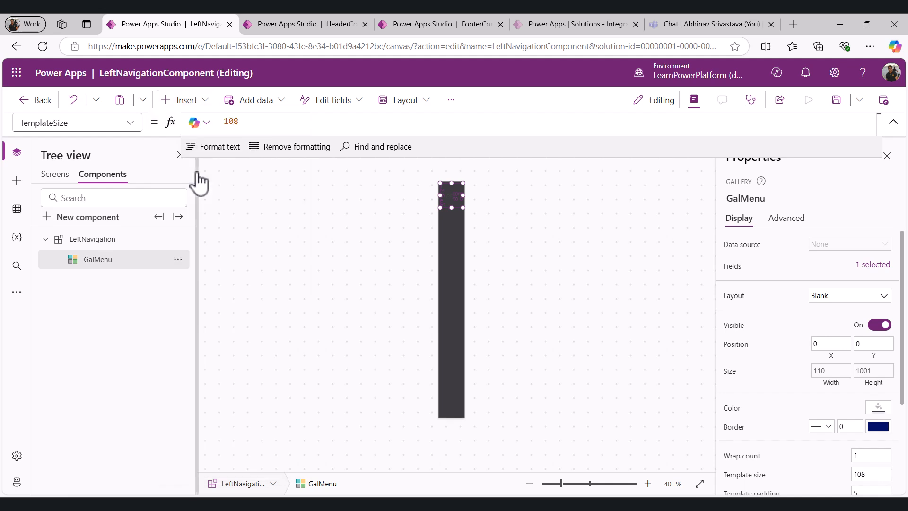
click(187, 100)
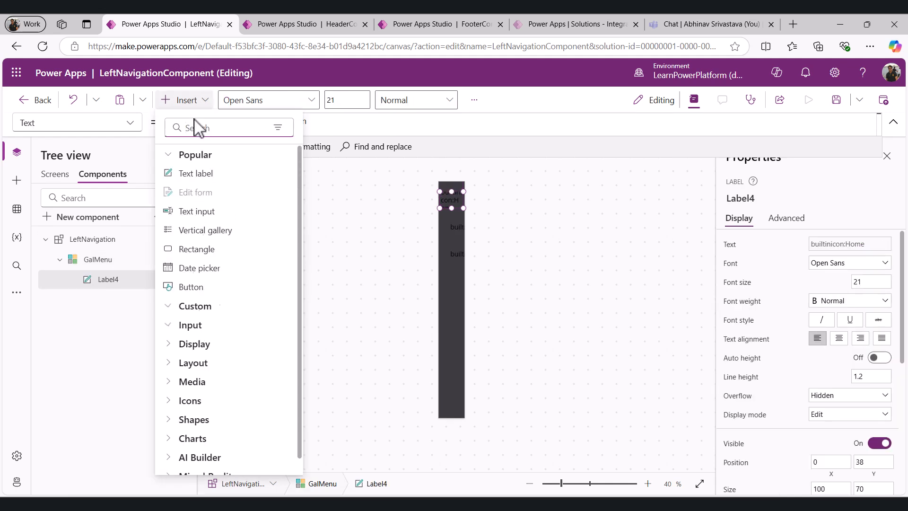
text(home)
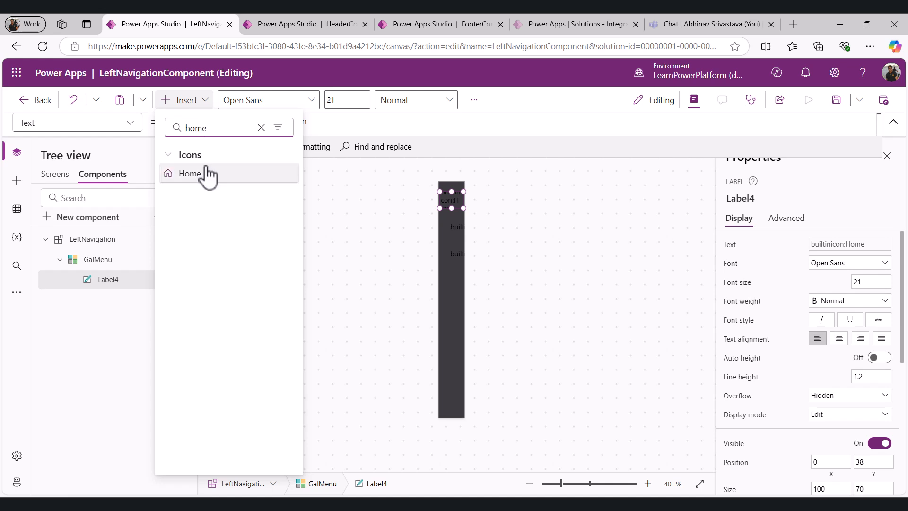
click(201, 174)
Rename the gallery's label MenuLabel and its icon MenuIcon
click(173, 283)
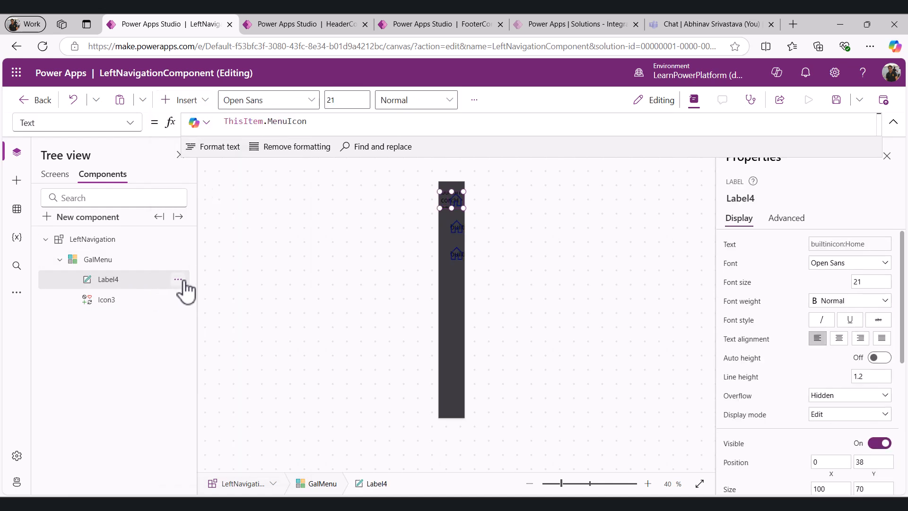
click(178, 279)
click(226, 389)
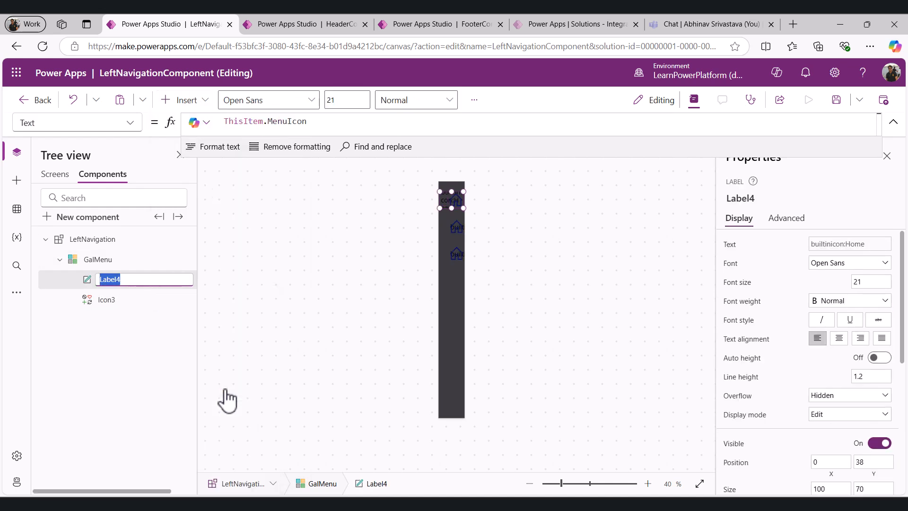
text(menuLabel)
key(Return)
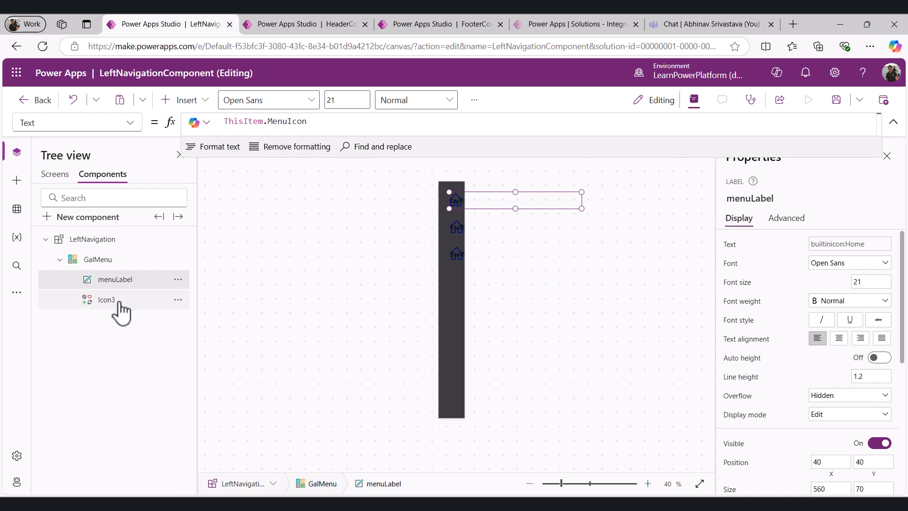
right_click(118, 305)
click(152, 405)
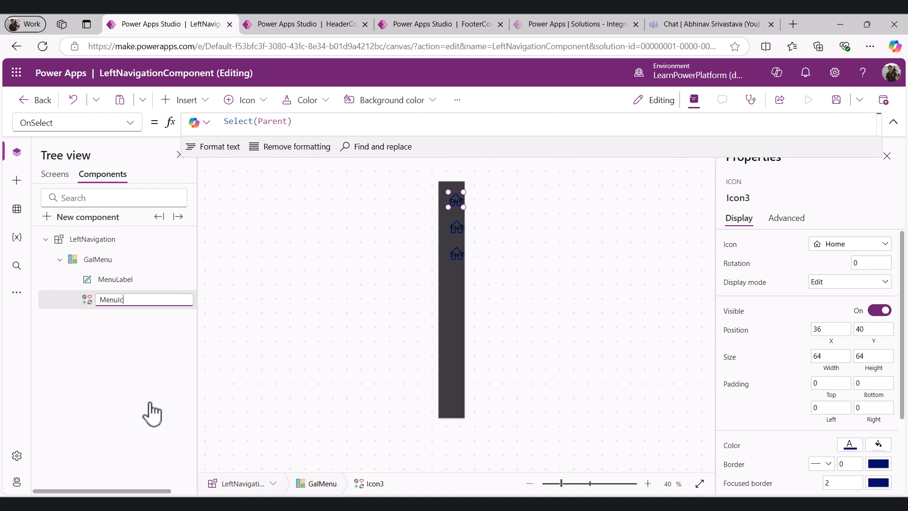
key(Return)
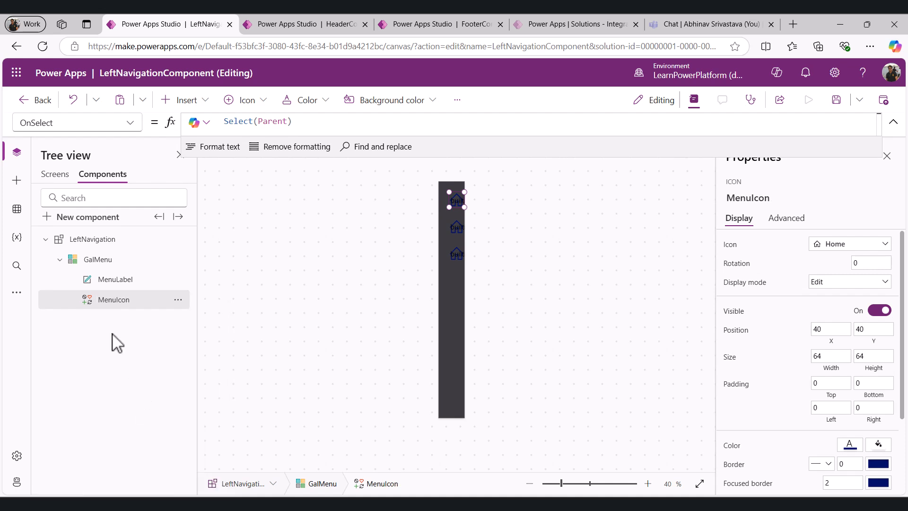
Set MenuLabel's Align property to Align.Center
click(116, 282)
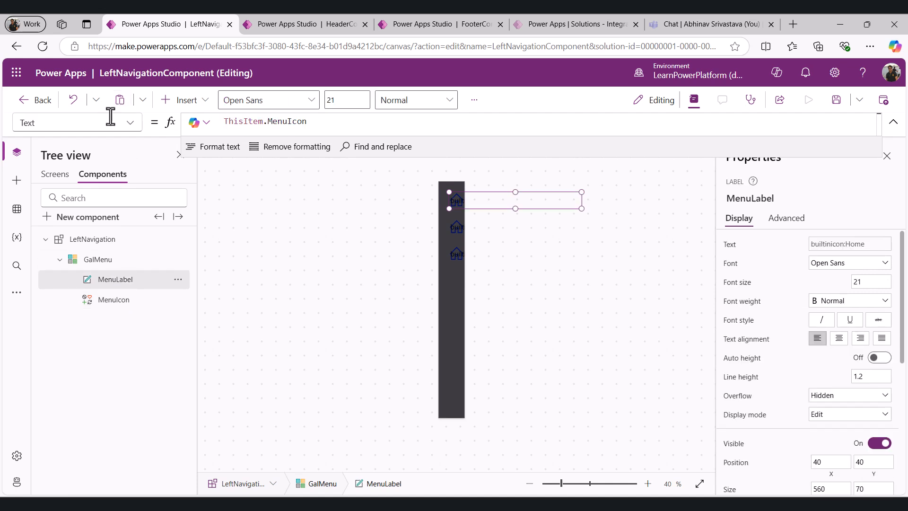
click(130, 122)
scroll(92, 168, up, 4)
scroll(92, 168, up, 4)
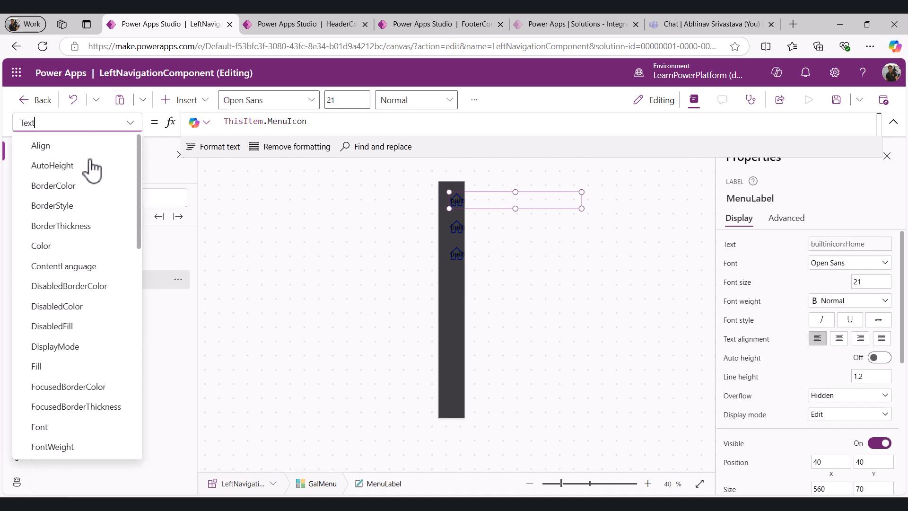
click(78, 147)
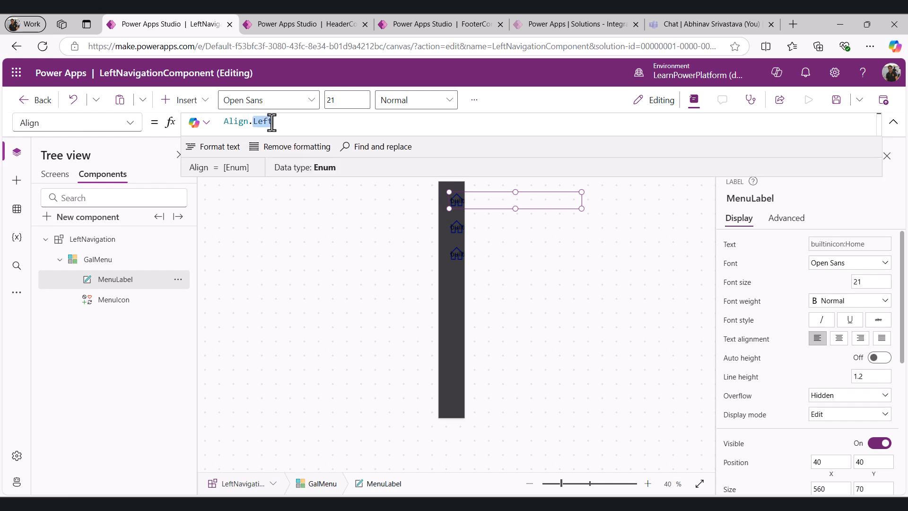
text(Center)
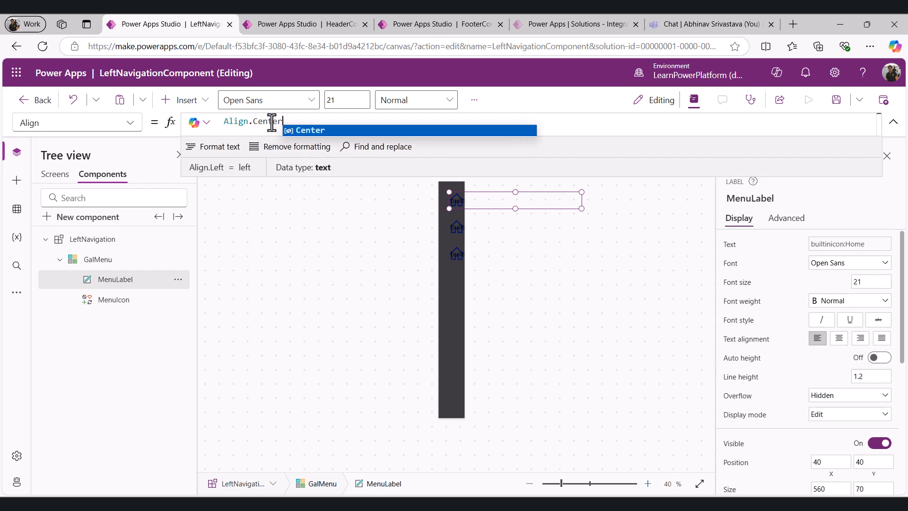
Set MenuLabel's Color property to LeftNavigation.MenuColor
click(129, 124)
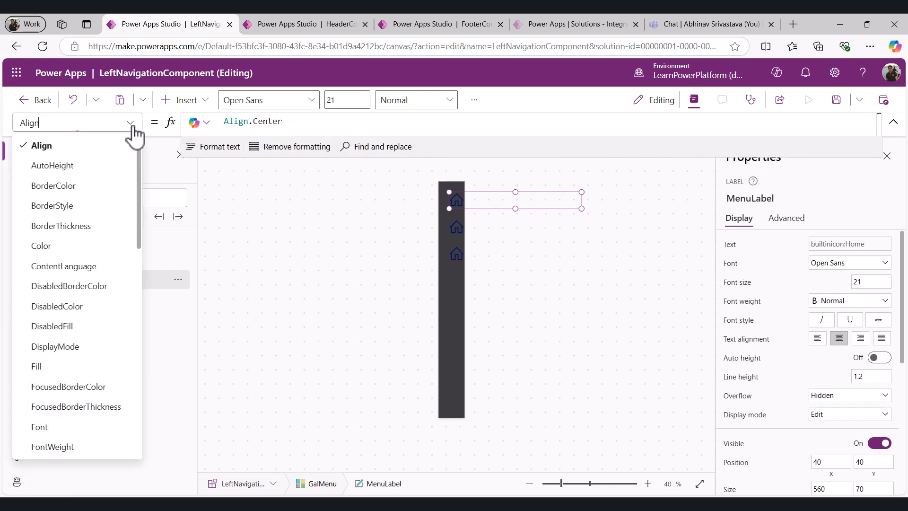
click(56, 247)
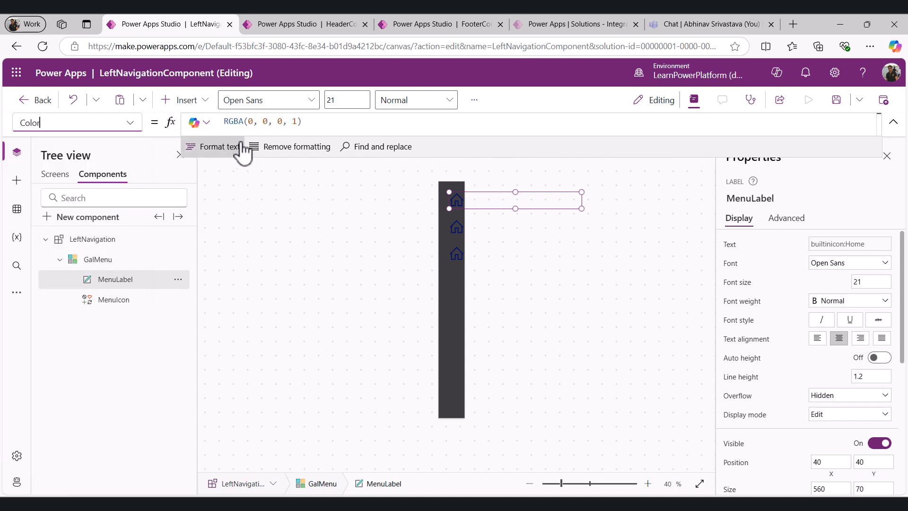
triple_click(339, 122)
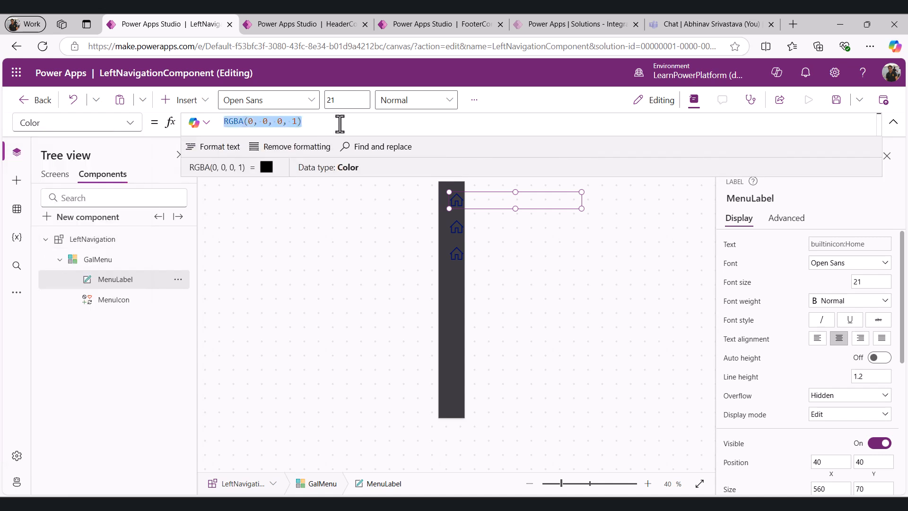
text(Legt)
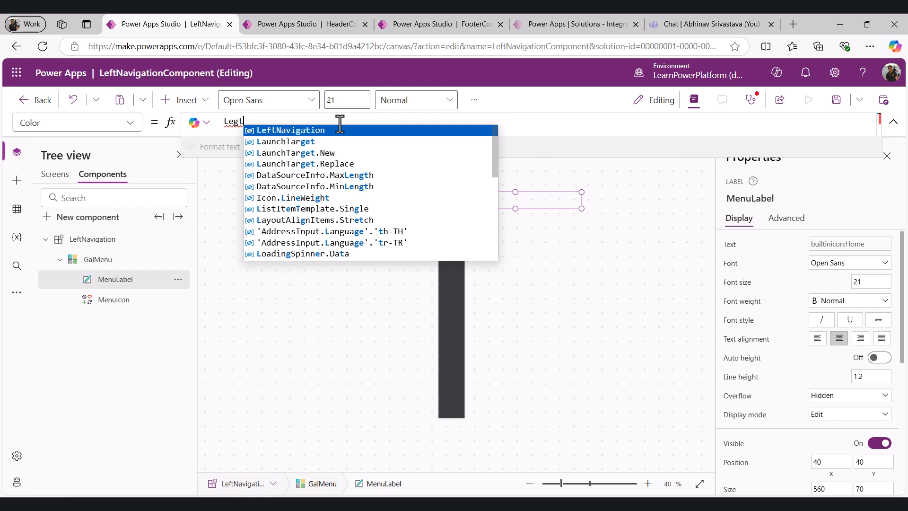
key(Tab)
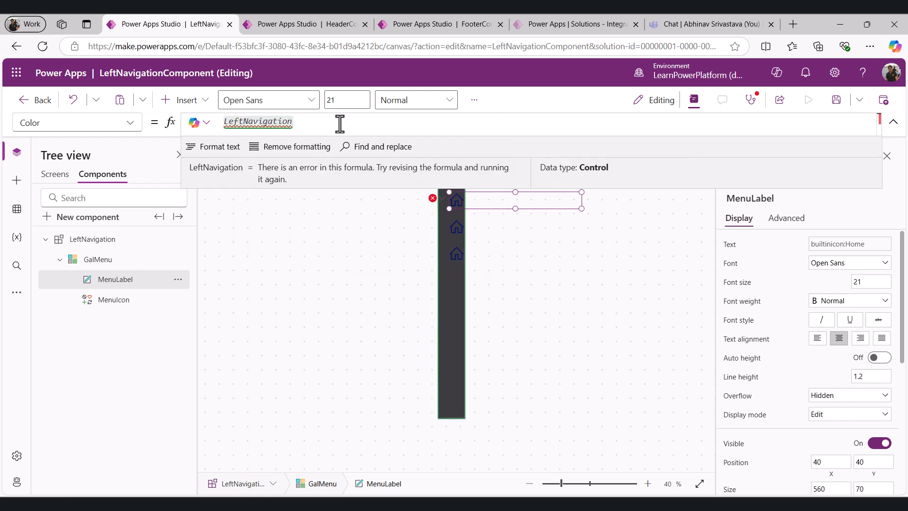
text(.Me)
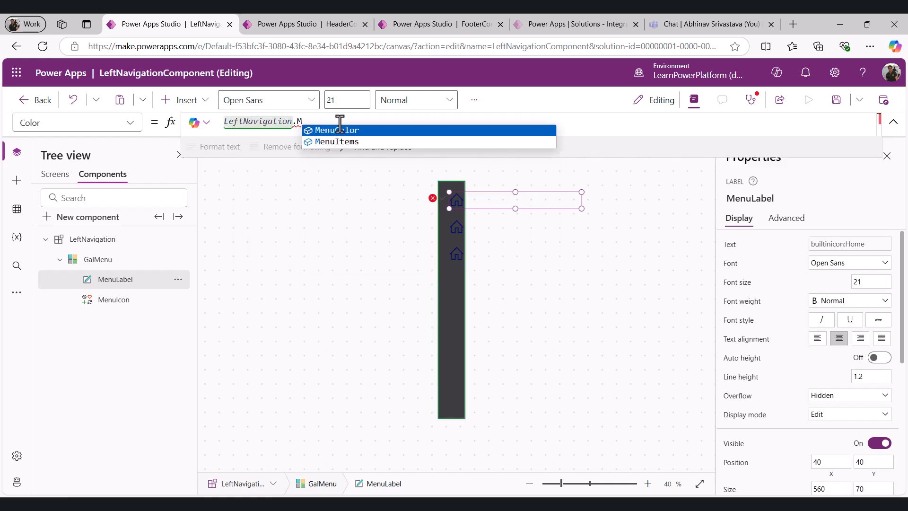
key(Tab)
Set MenuLabel's OnSelect to Navigate(ThisItem.MenuScreenNavigate, ScreenTransition.None)
click(71, 122)
text(Fill)
scroll(92, 303, down, 3)
click(71, 137)
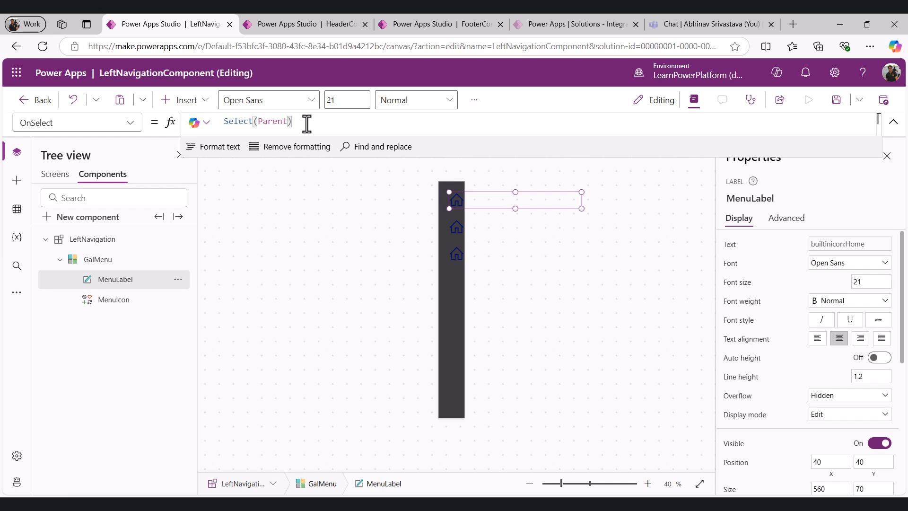
key(ctrl+a)
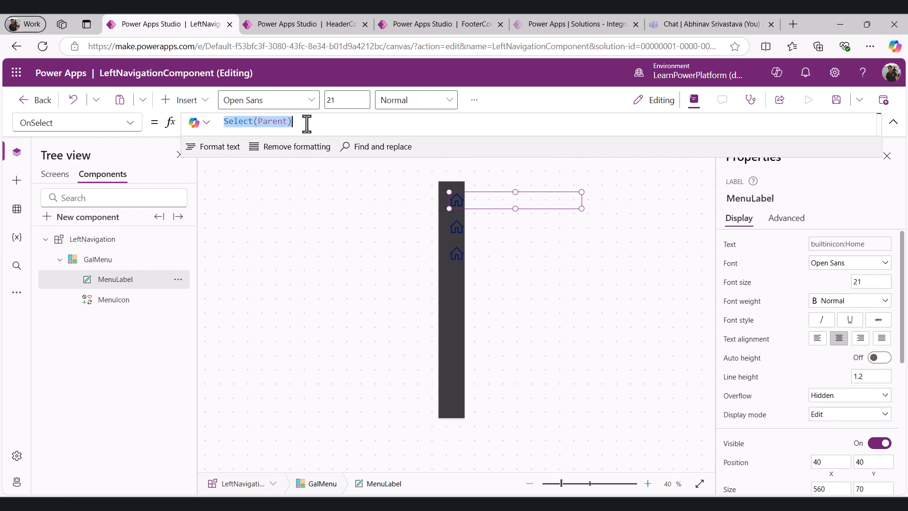
text(Navigate)
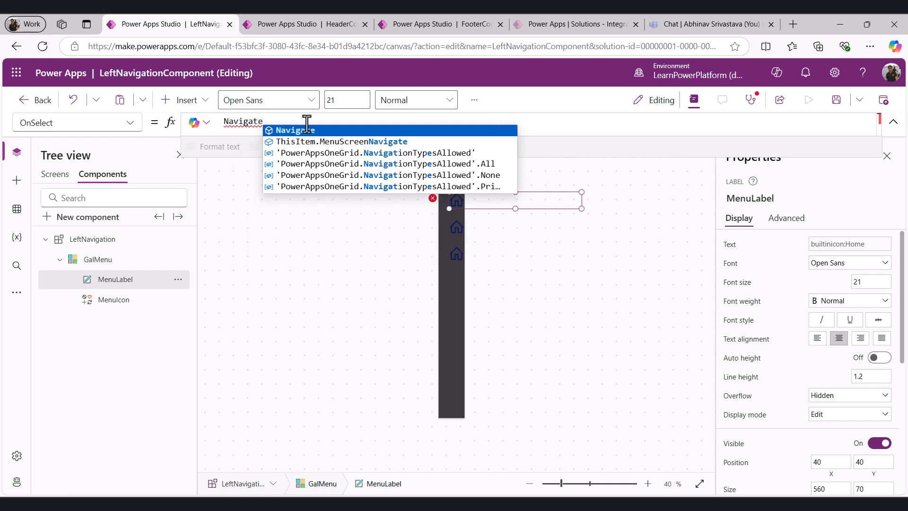
text((Th)
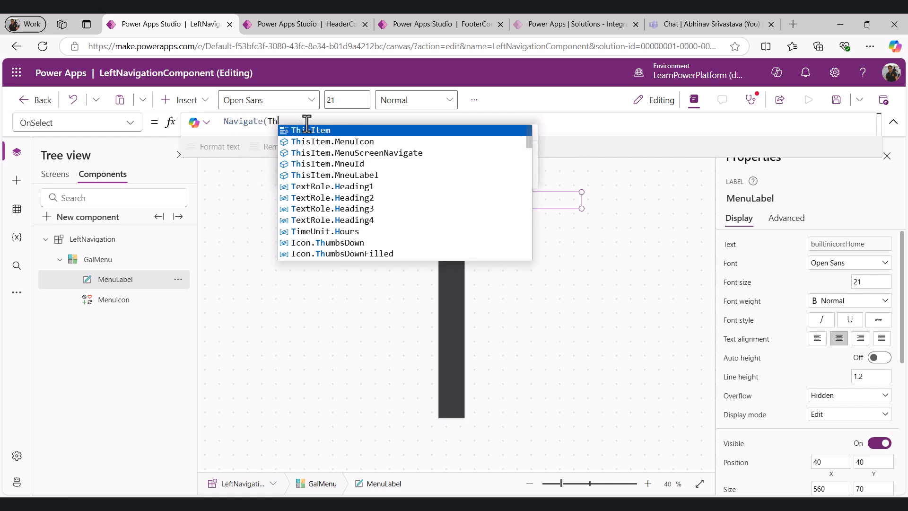
key(Down)
key(Down)
key(Tab)
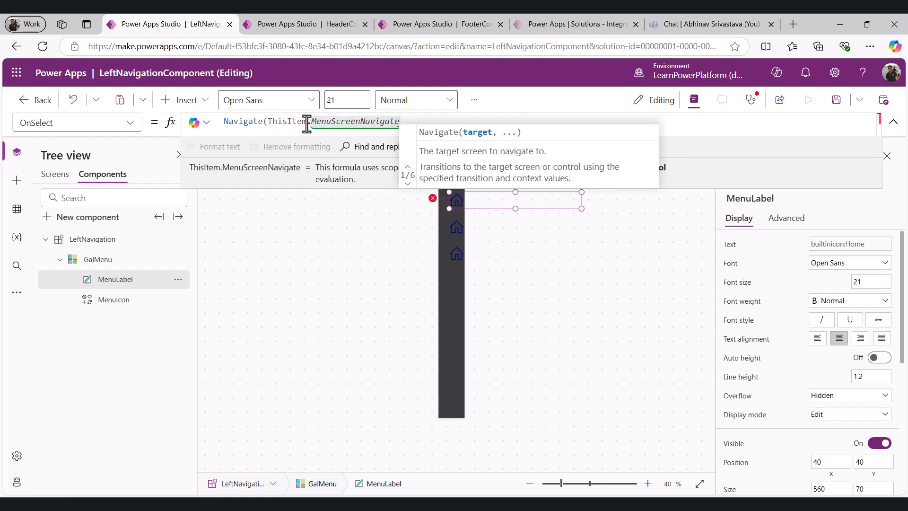
text(,)
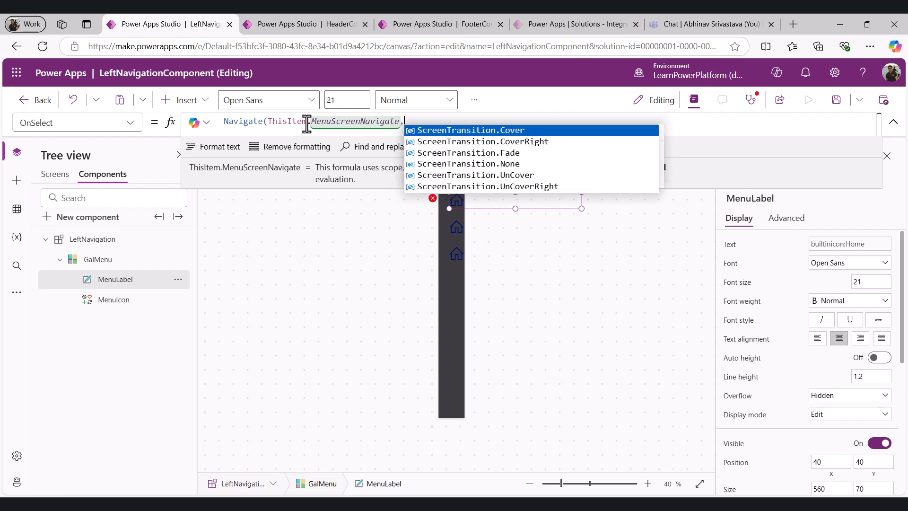
key(Down)
key(Down)
key(Down)
key(Tab)
text())
Set MenuLabel's Size property to If(Parent.Width > 80, 12, 0)
click(71, 122)
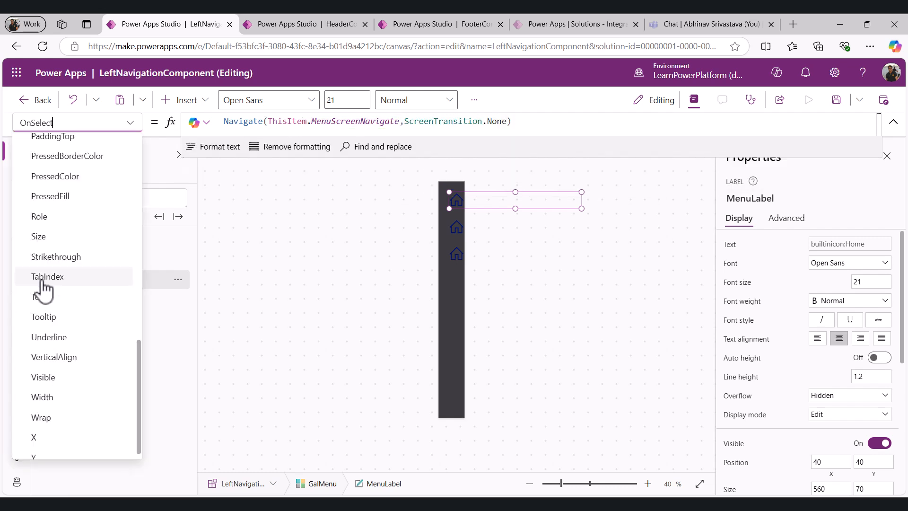
click(48, 238)
click(242, 123)
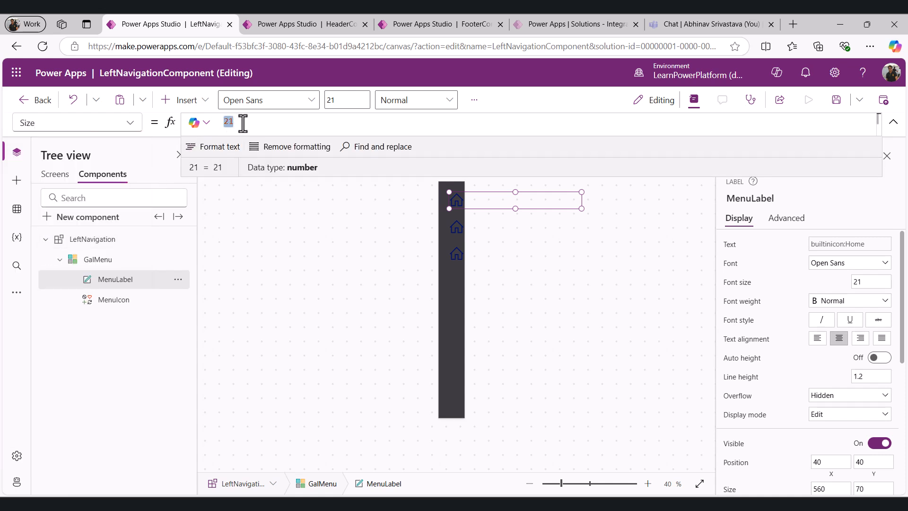
text(If()
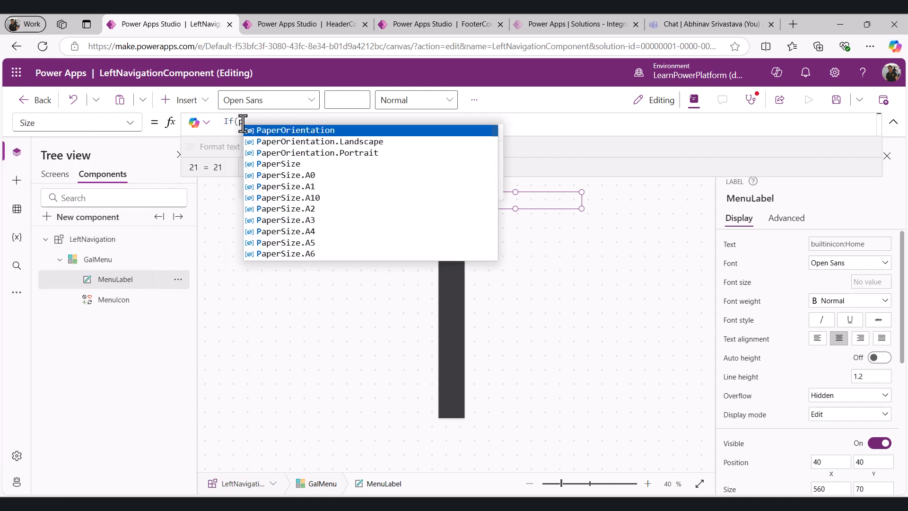
text(Parent.Width > )
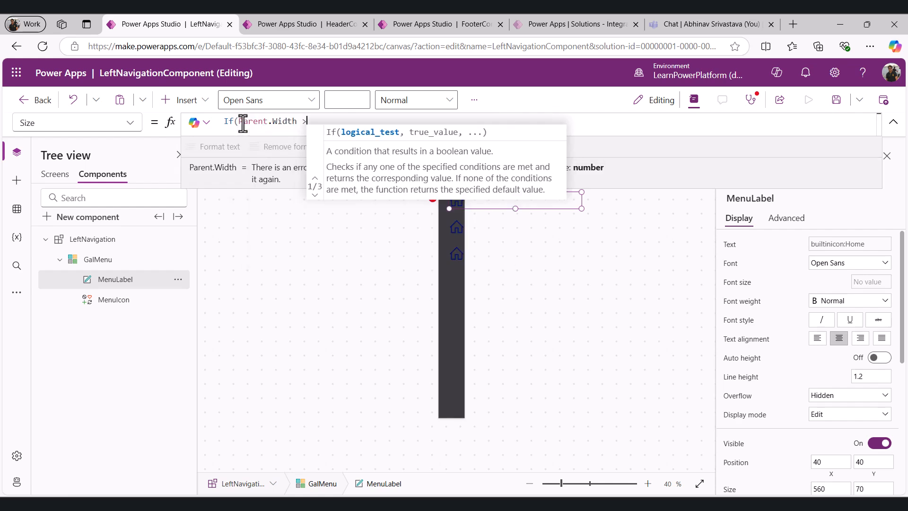
text(80, )
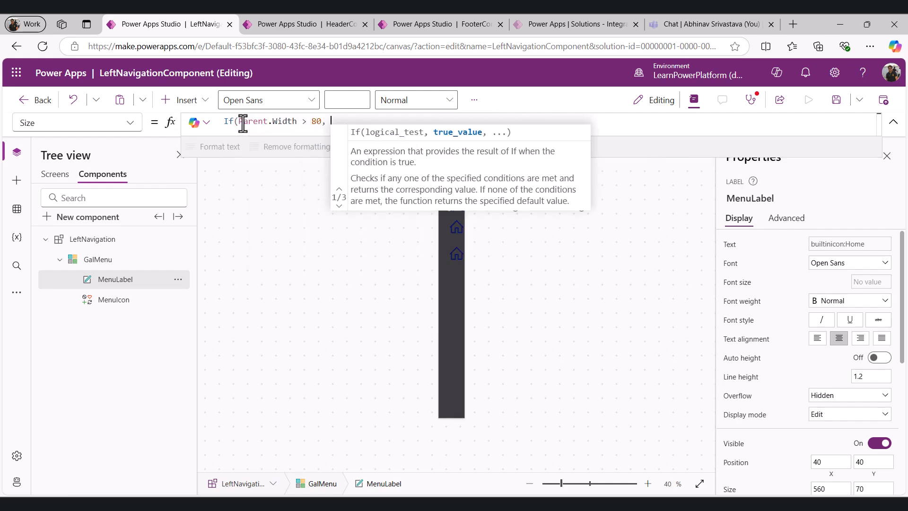
text(12, )
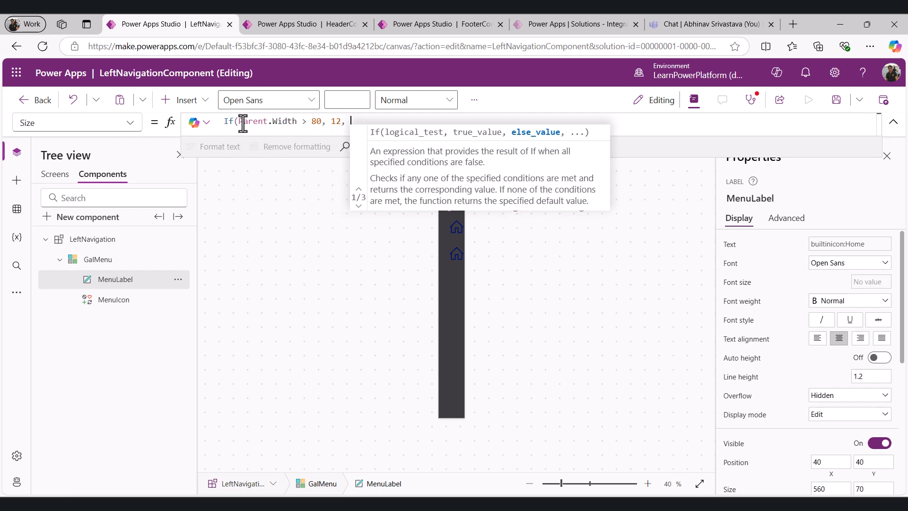
text(0))
Set MenuLabel's Width property to Parent.Width
click(130, 123)
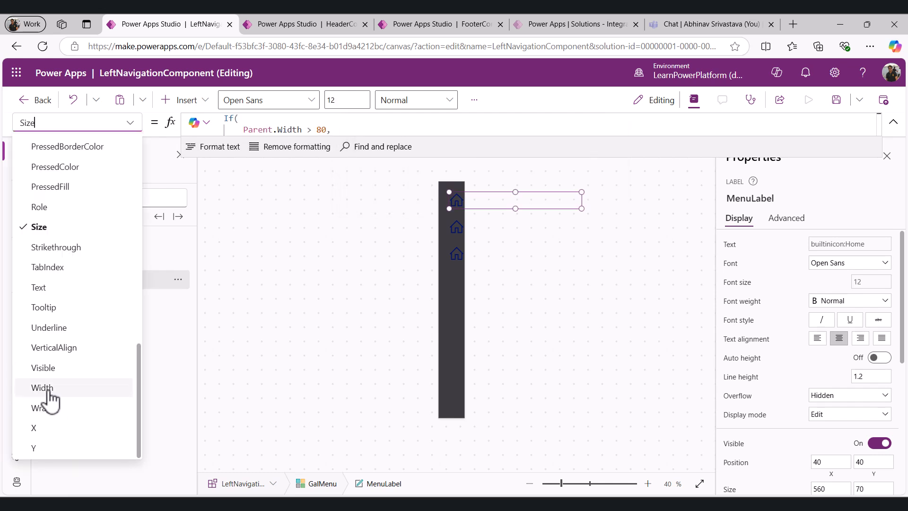
click(49, 393)
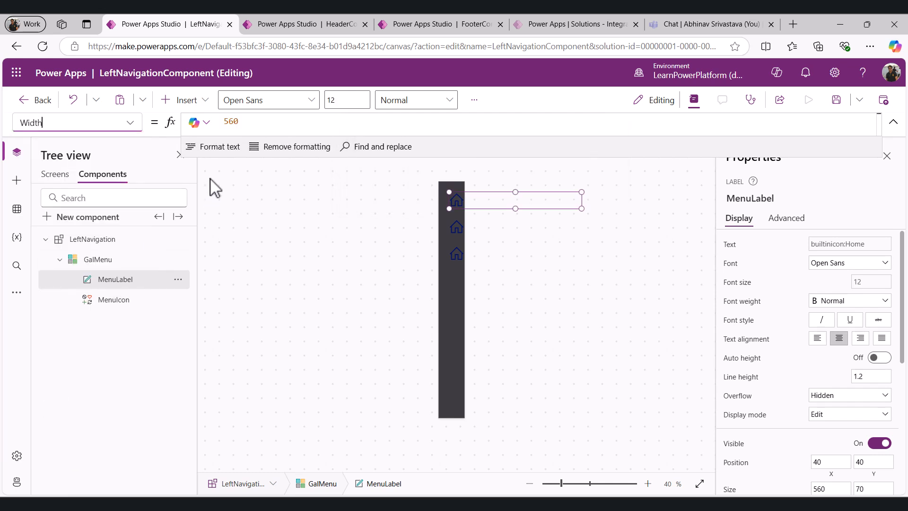
double_click(253, 125)
text(Parent.Width)
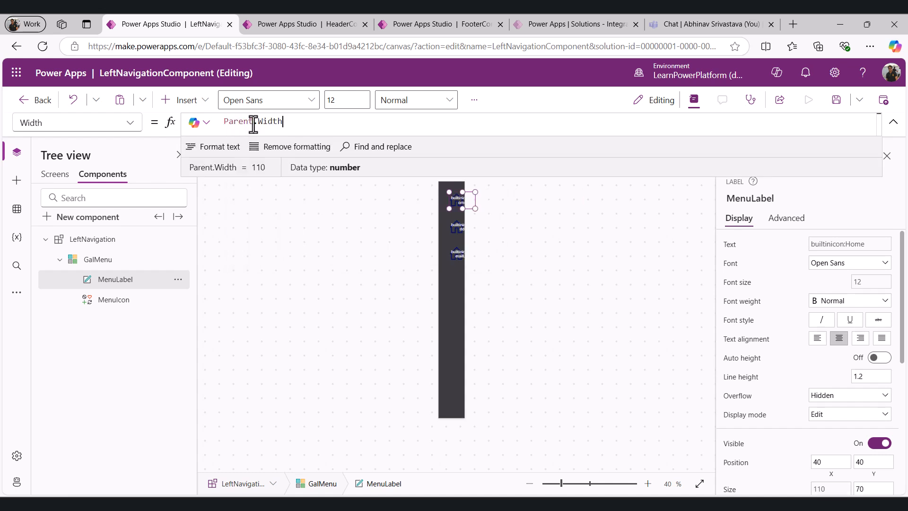
Set MenuLabel's Height property to 40
click(130, 124)
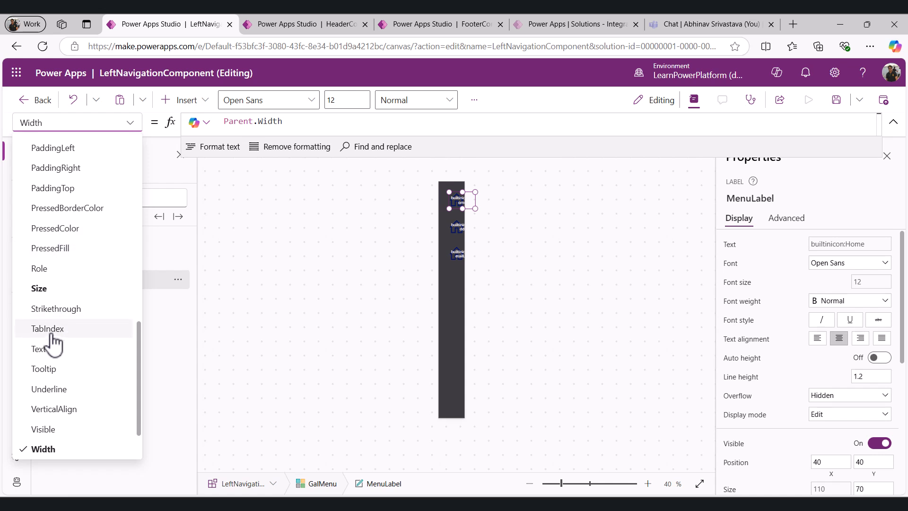
scroll(55, 343, up, 6)
click(66, 302)
double_click(249, 124)
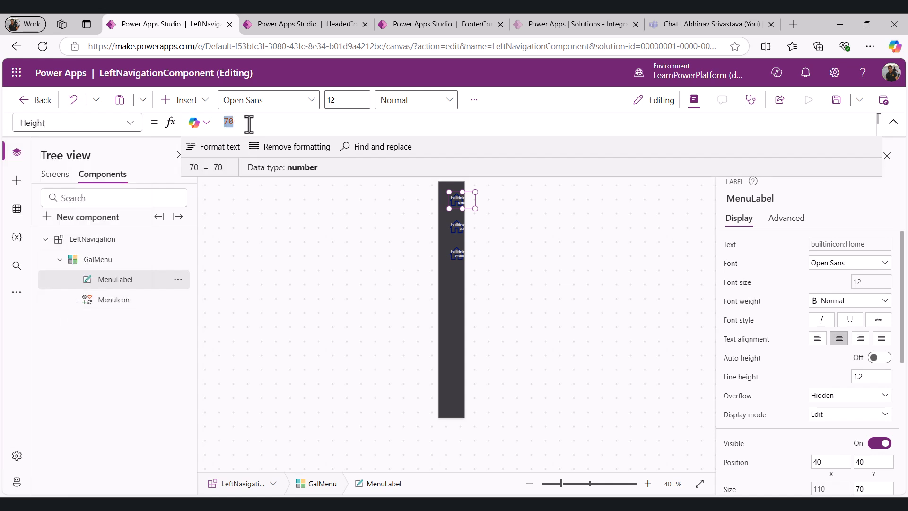
text(40)
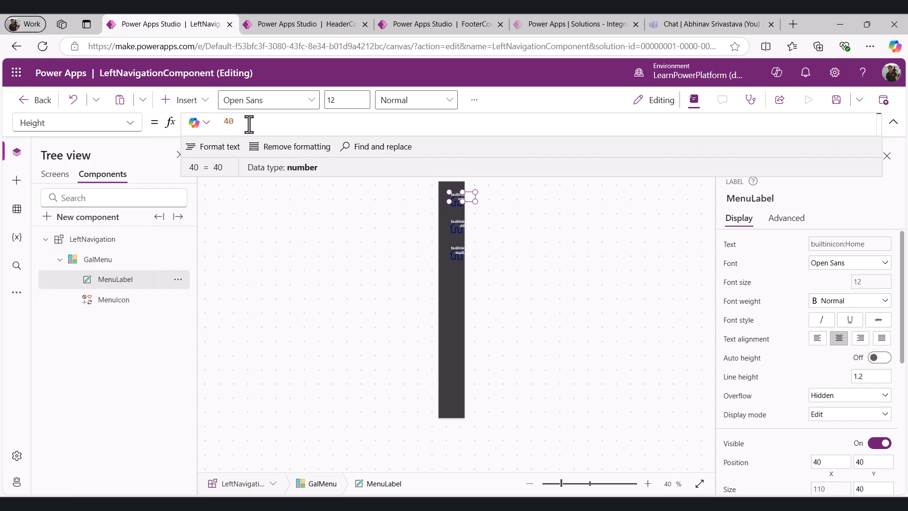
Set MenuLabel's X property to (Parent.TemplateWidth - Self.Width)/2
click(130, 122)
click(41, 432)
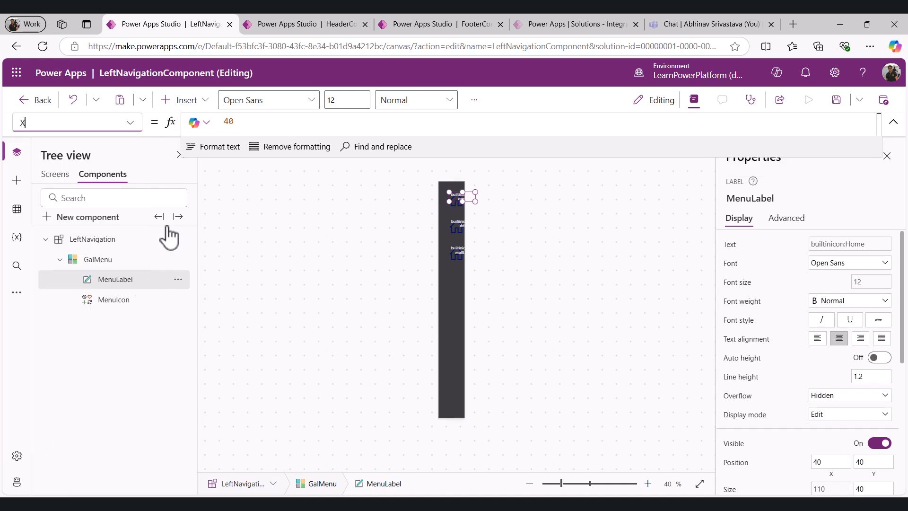
double_click(247, 124)
text(Pare)
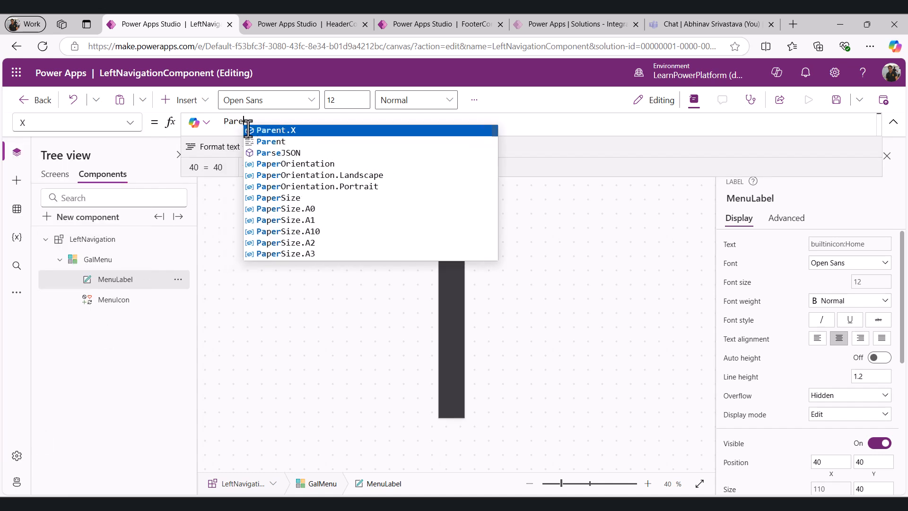
text(nt.T)
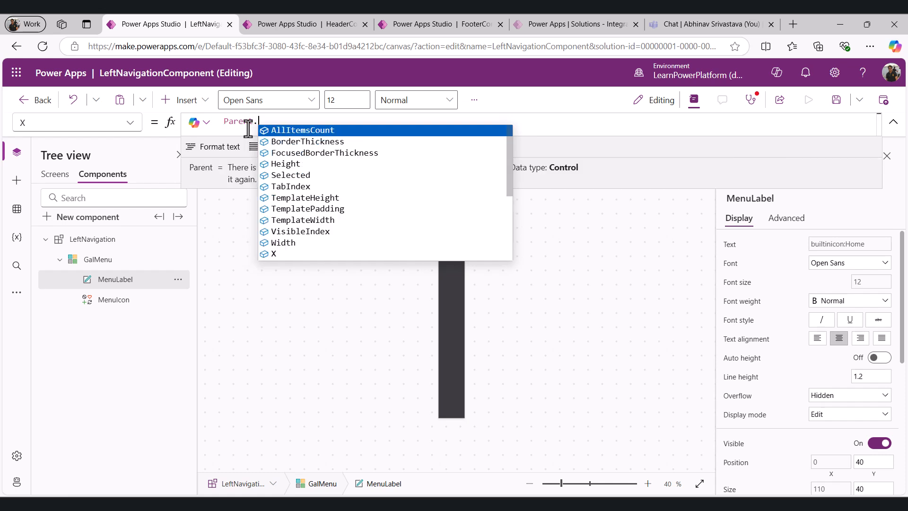
key(Down)
key(Down)
key(Down)
key(Return)
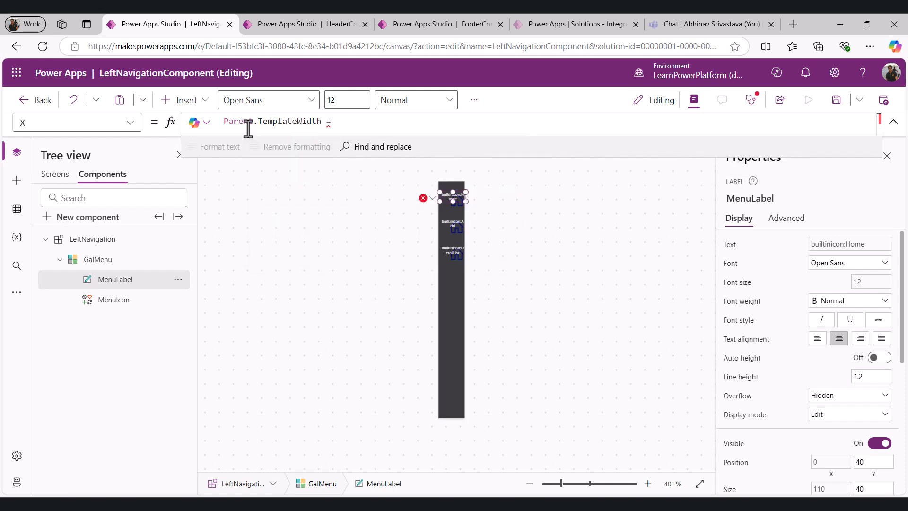
key(Num_Lock)
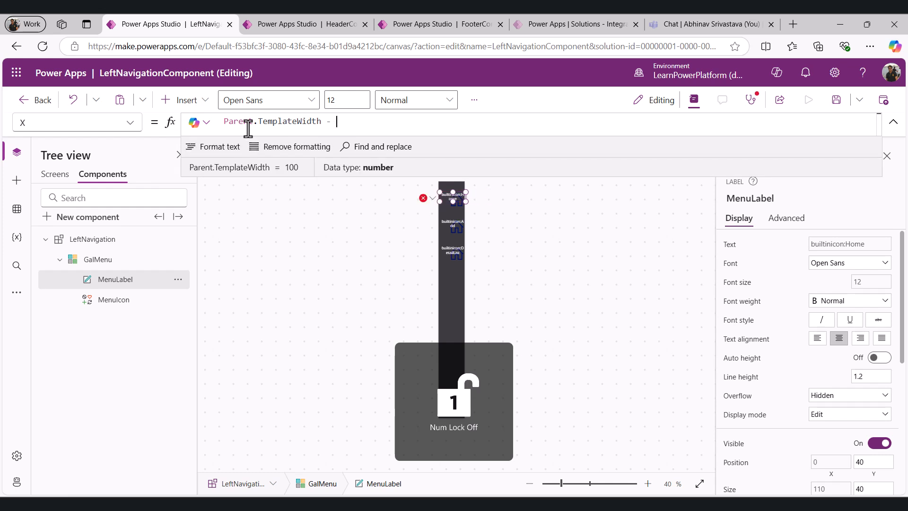
text(Self)
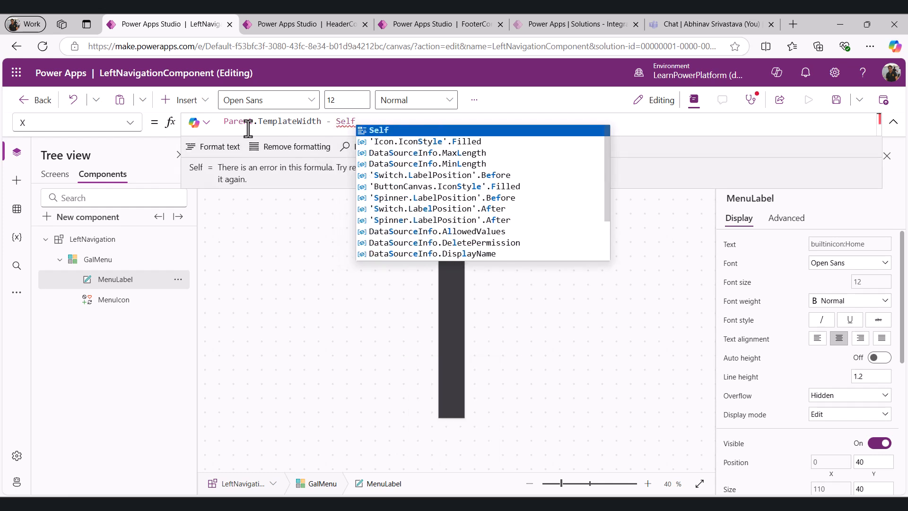
text(.if)
key(BackSpace)
text(d)
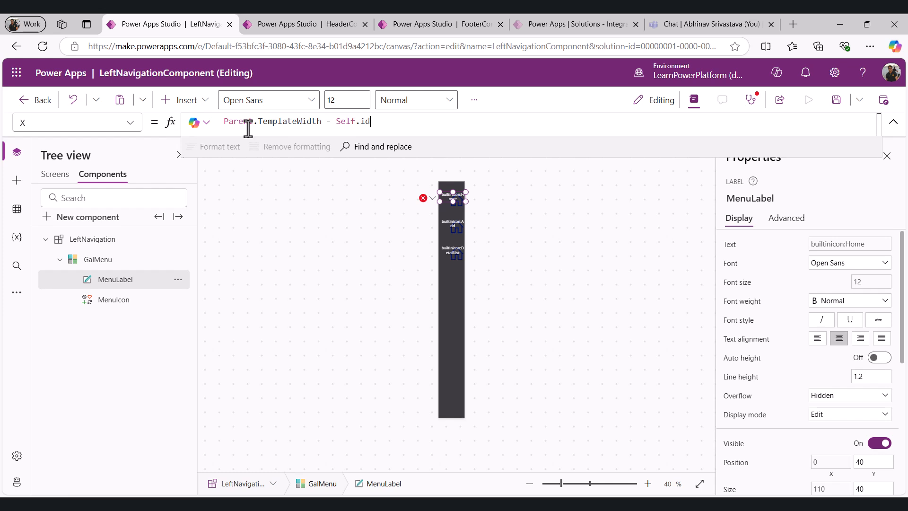
key(ctrl+a)
text((Parent.TemplateWidth - Self.Width)/2)
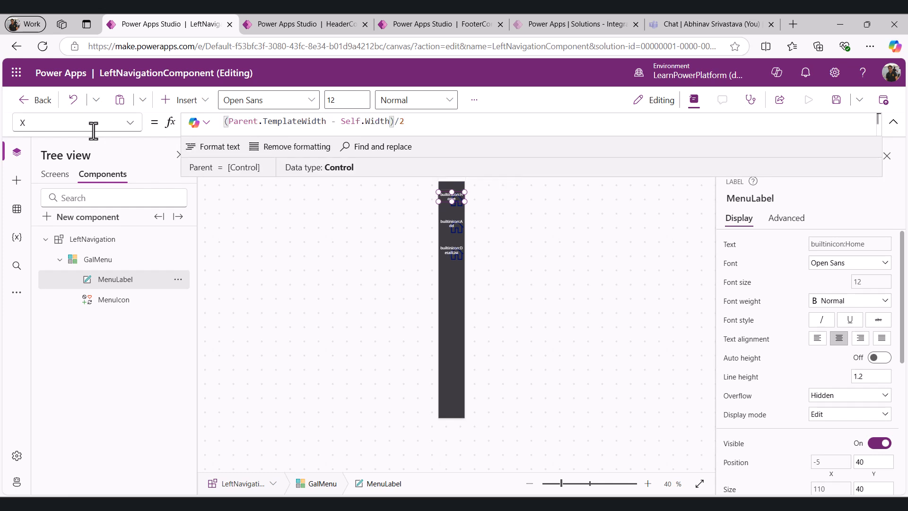
Set MenuLabel's Y property to 70
click(130, 124)
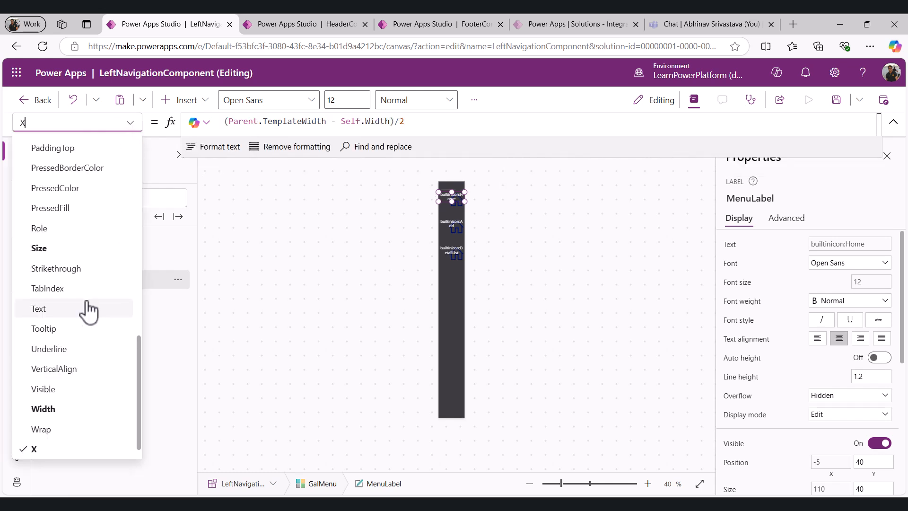
scroll(87, 310, down, 1)
click(44, 452)
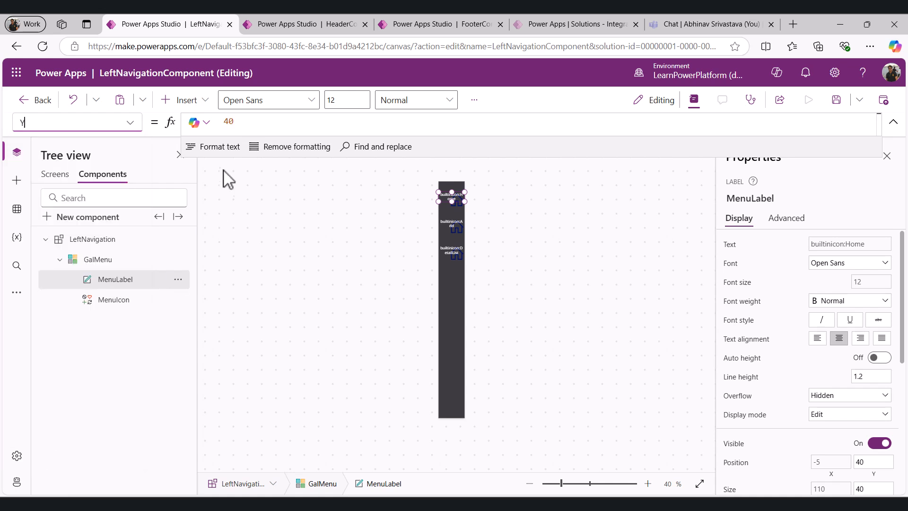
click(249, 120)
key(ctrl+a)
text(70)
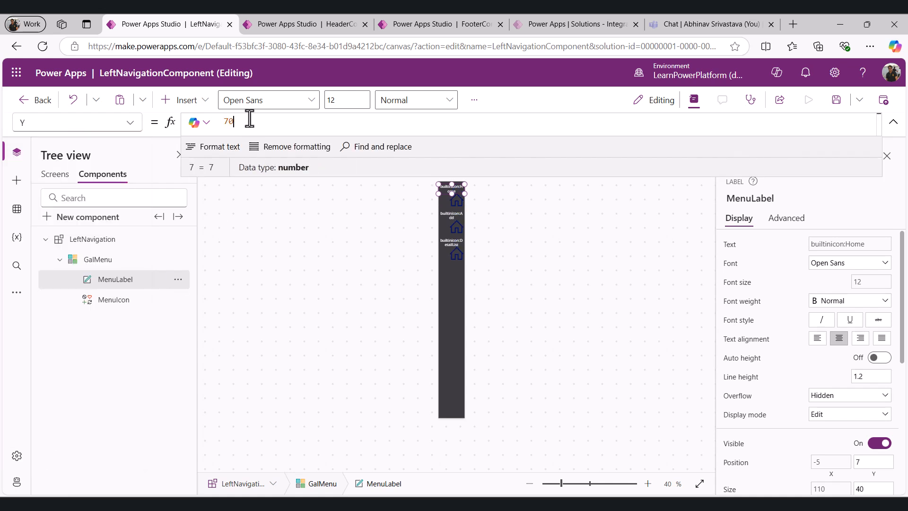
Set MenuLabel's Text property to ThisItem.MneuLabel
click(131, 124)
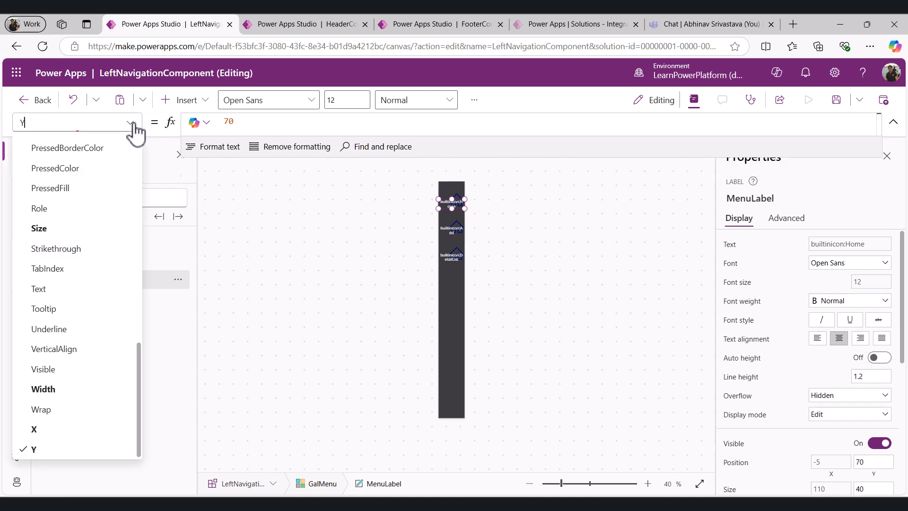
click(54, 290)
double_click(301, 122)
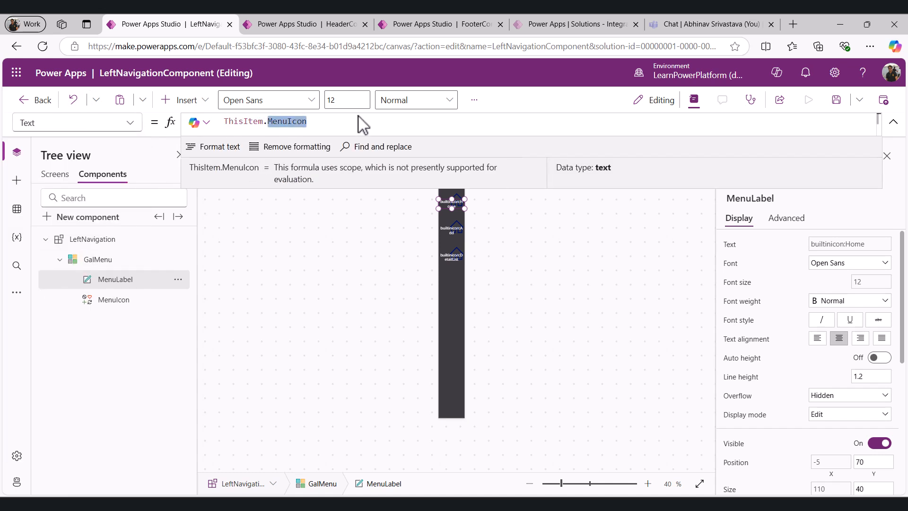
text(Menu)
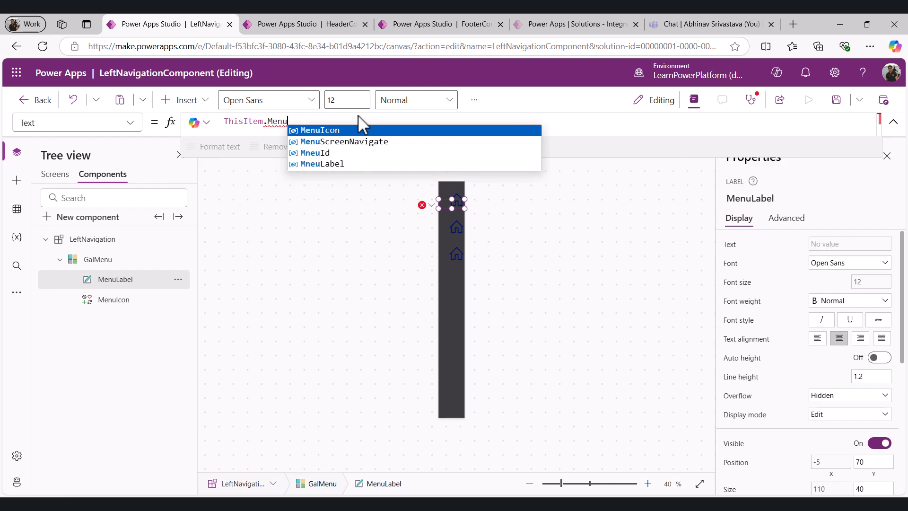
key(Down)
key(Down)
key(Down)
key(Return)
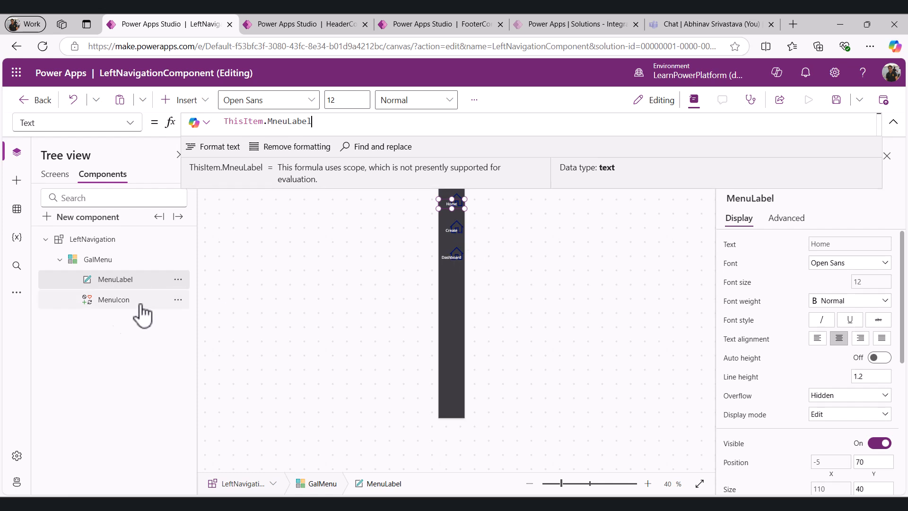
Set MenuIcon's Color property to LeftNavigation.MenuColor
click(126, 301)
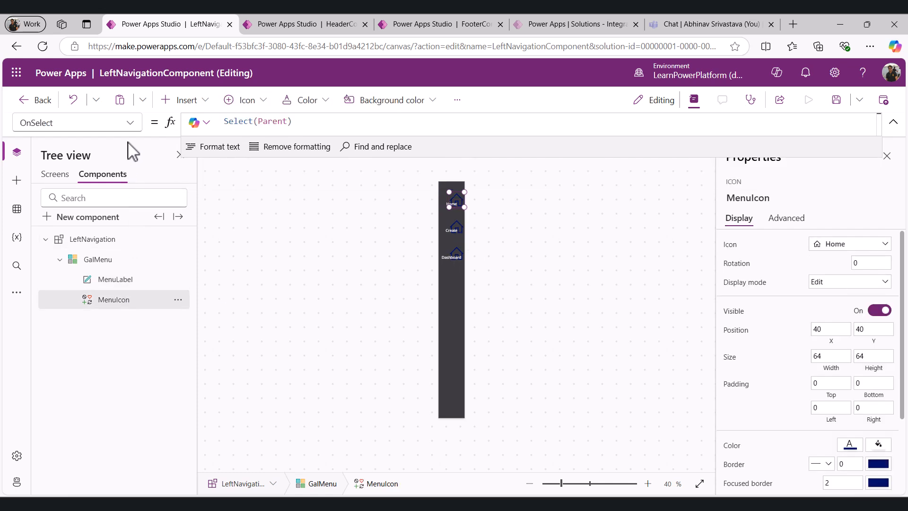
click(128, 124)
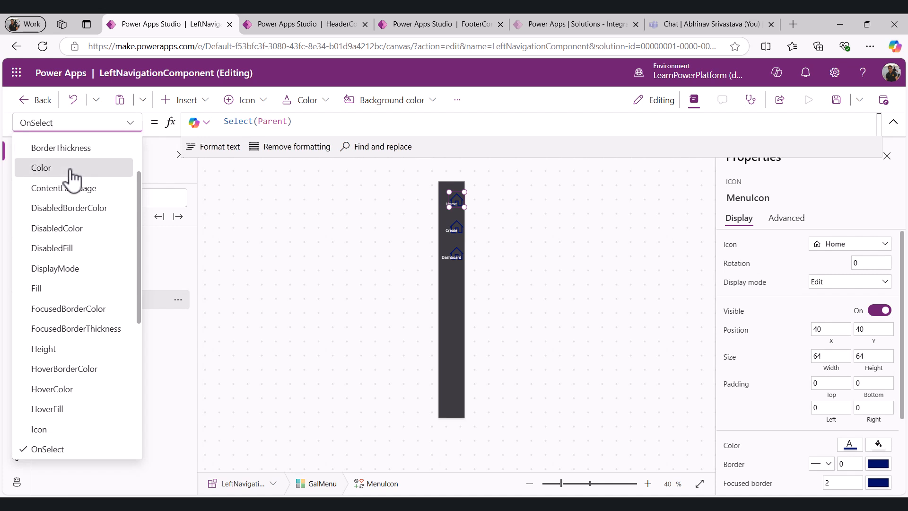
click(124, 167)
click(336, 121)
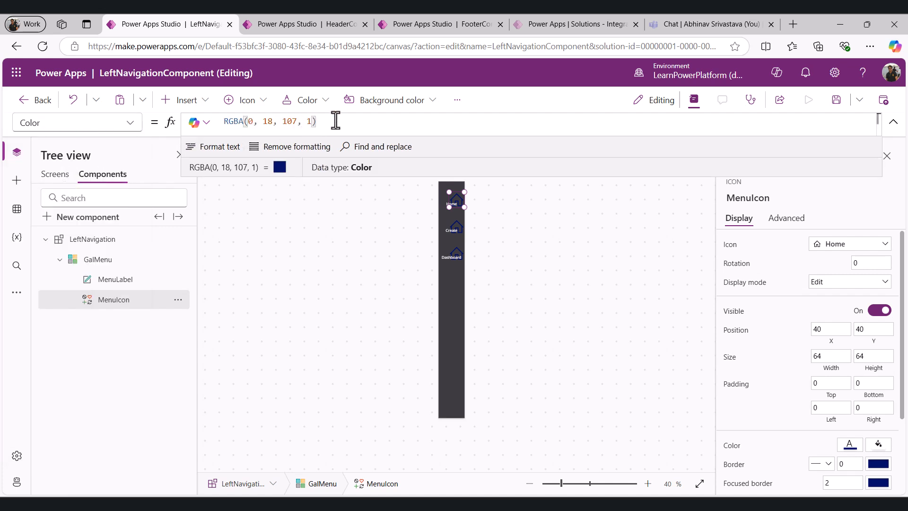
key(ctrl+a)
text(Left)
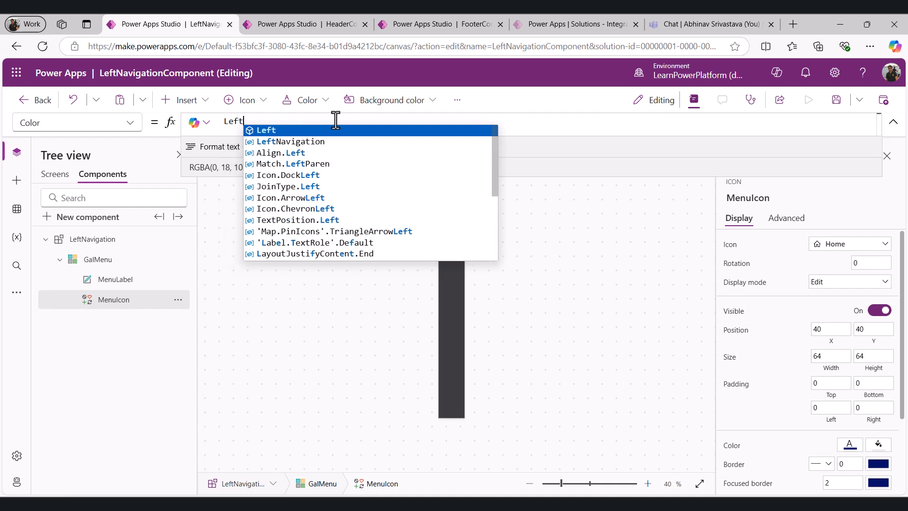
key(Down)
key(Tab)
text(.)
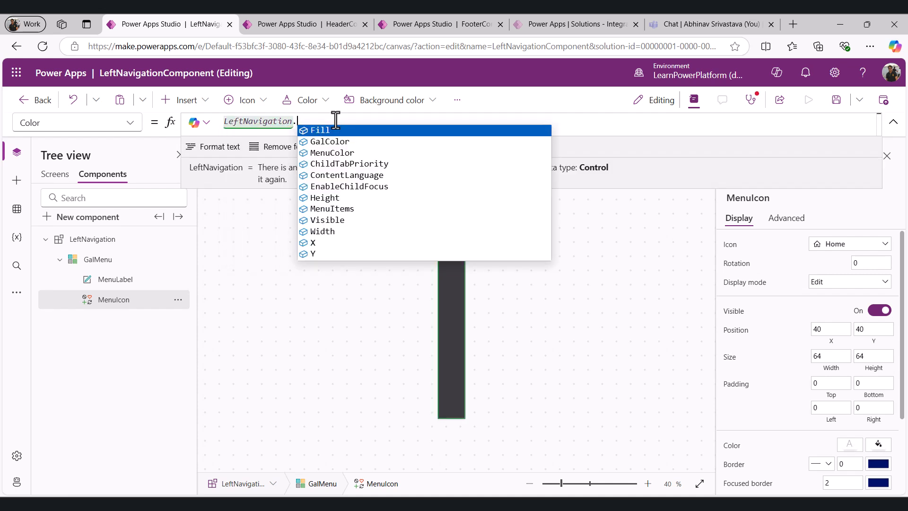
key(Down)
key(Down)
key(Down)
key(Up)
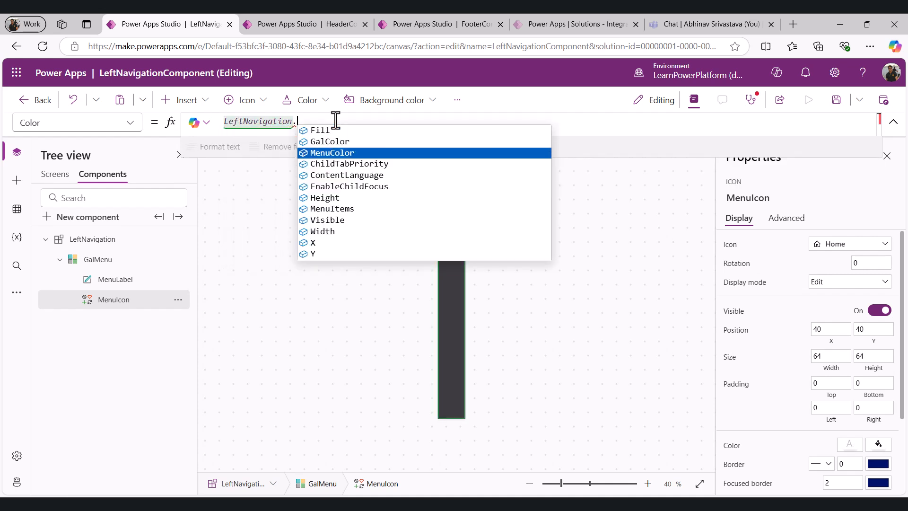
key(Tab)
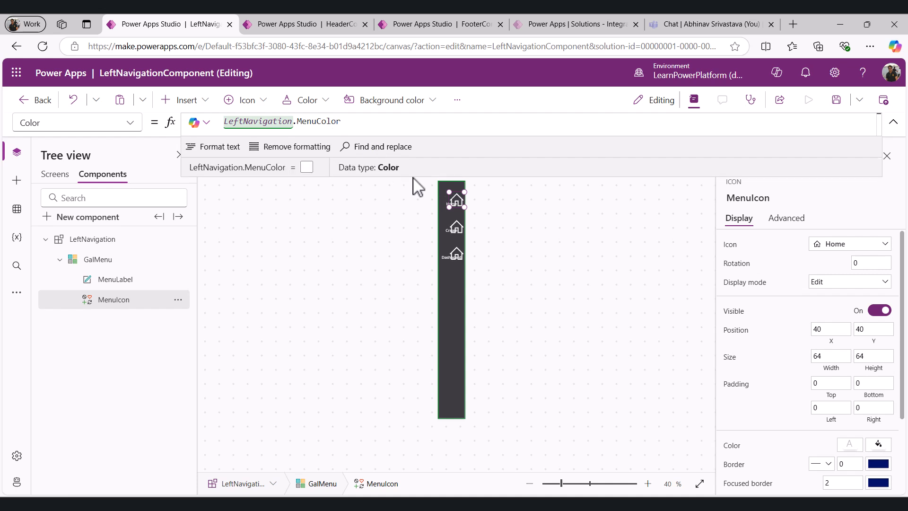
Set MenuIcon's Height property to 48
click(132, 124)
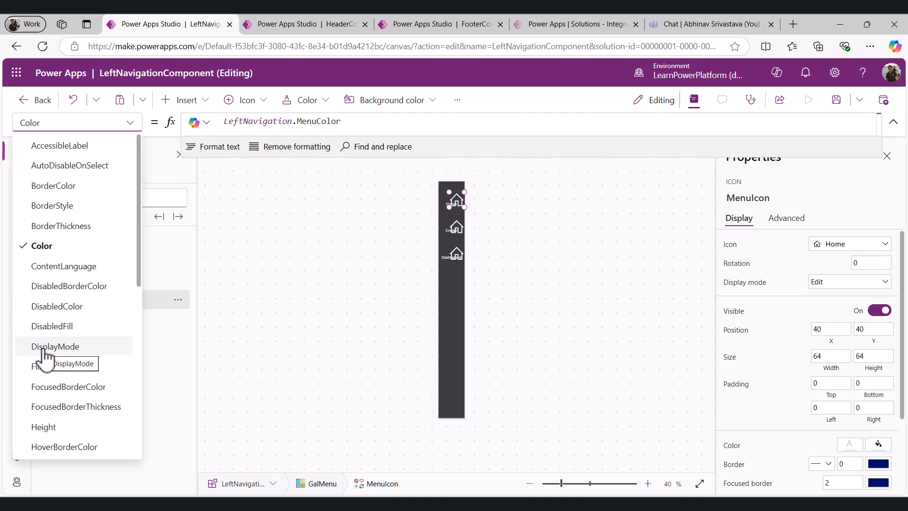
scroll(44, 335, down, 5)
click(56, 191)
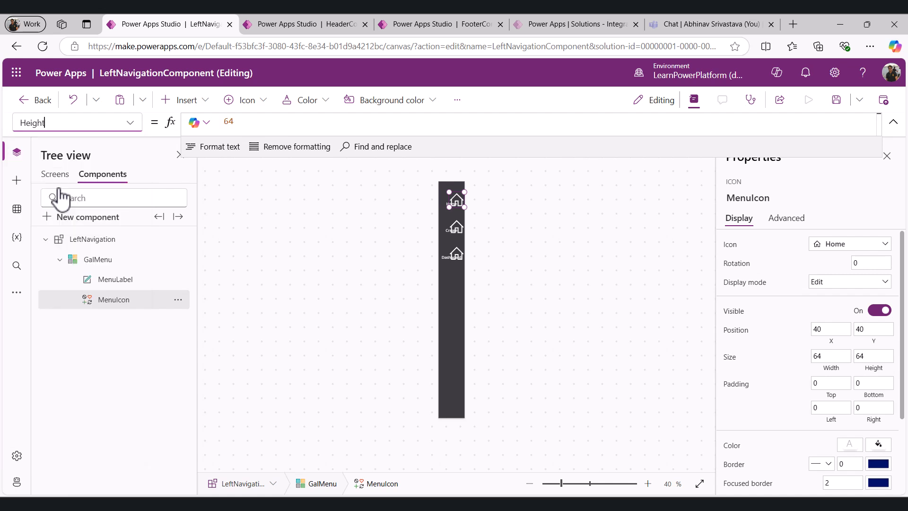
click(248, 122)
text(48)
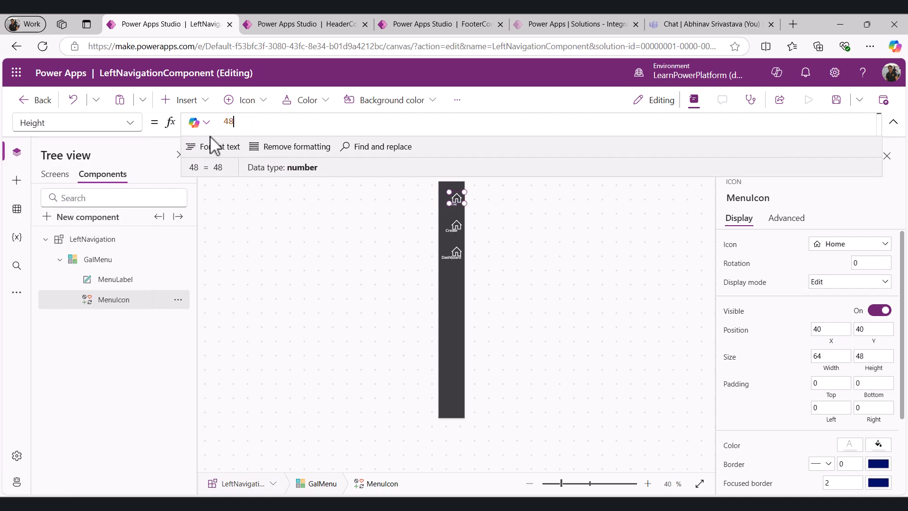
Set MenuIcon's Icon property to ThisItem.MenuIcon
click(134, 122)
scroll(65, 370, down, 3)
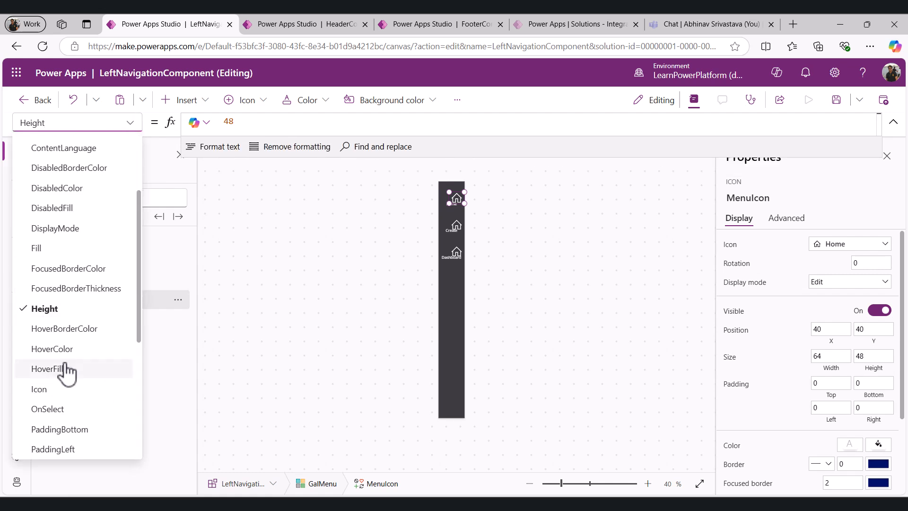
click(41, 398)
text(This)
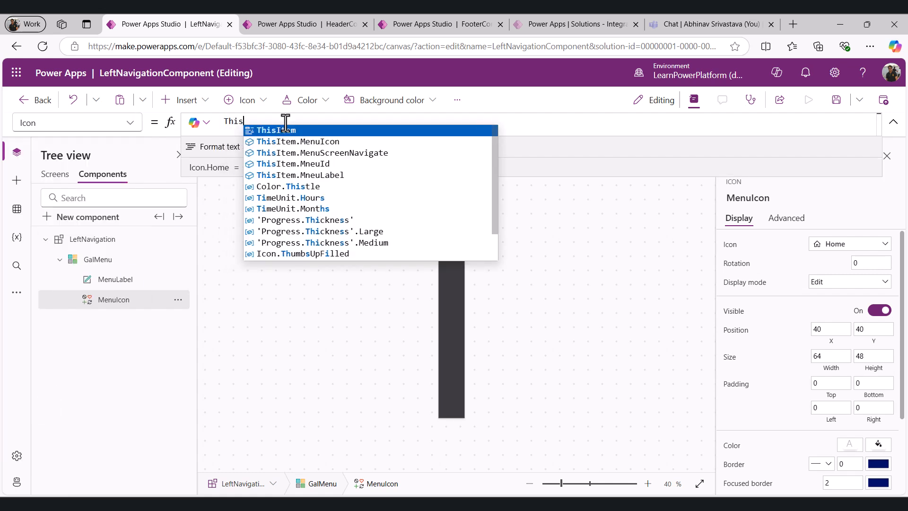
key(Down)
key(Tab)
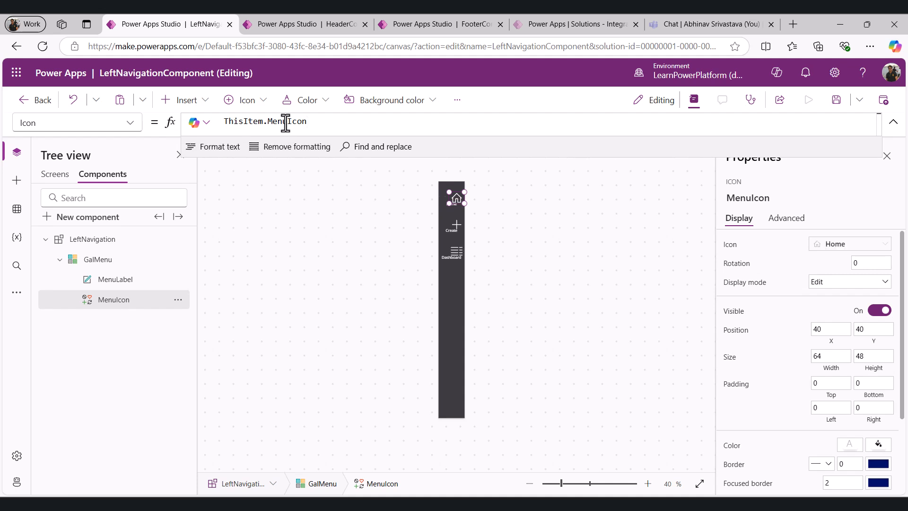
Set MenuIcon's Width property to 48
click(134, 123)
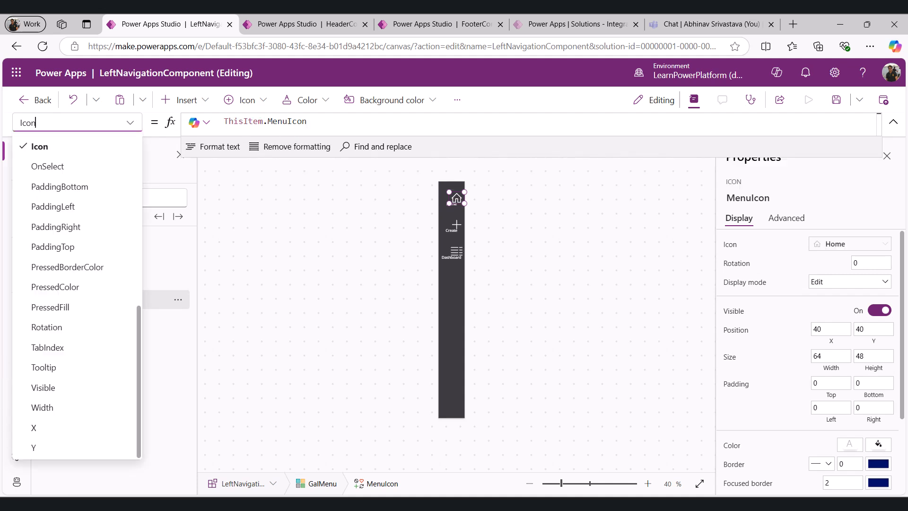
click(41, 406)
double_click(257, 119)
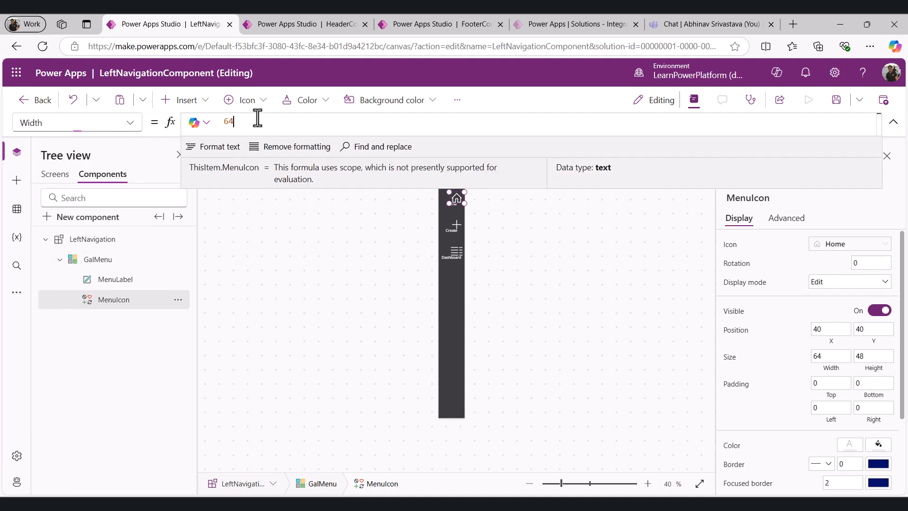
text(48)
Copy MenuLabel's X formula and paste it as MenuIcon's X property: (Parent.TemplateWidth - Self.Width)/2
click(131, 124)
scroll(63, 367, down, 2)
click(43, 431)
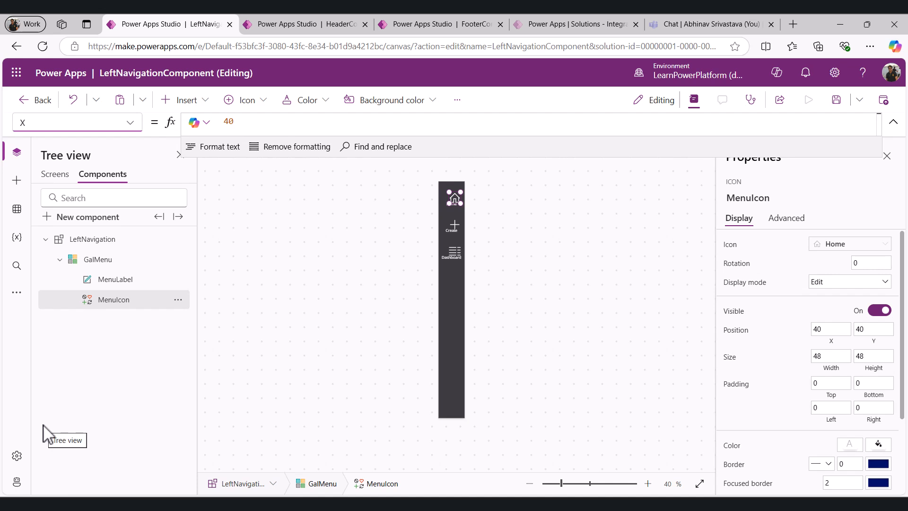
click(127, 280)
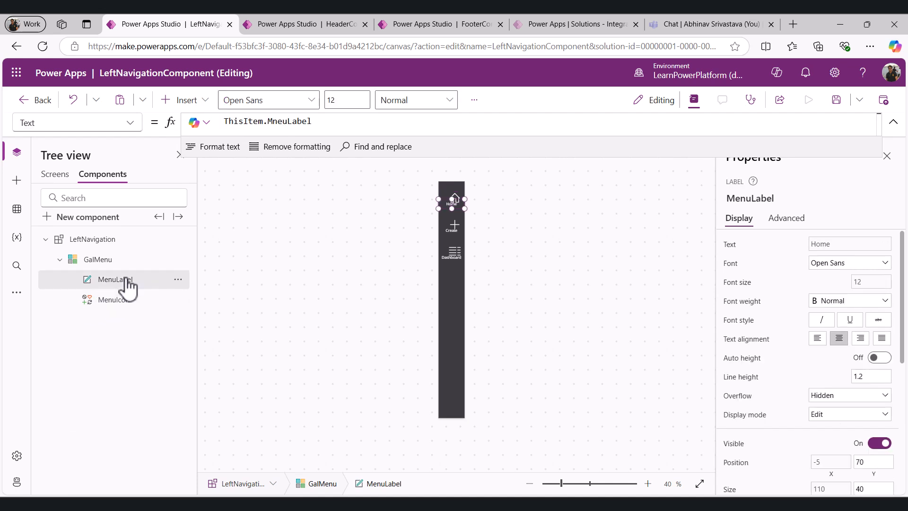
click(129, 124)
scroll(65, 377, down, 3)
scroll(64, 377, down, 1)
click(44, 429)
click(417, 123)
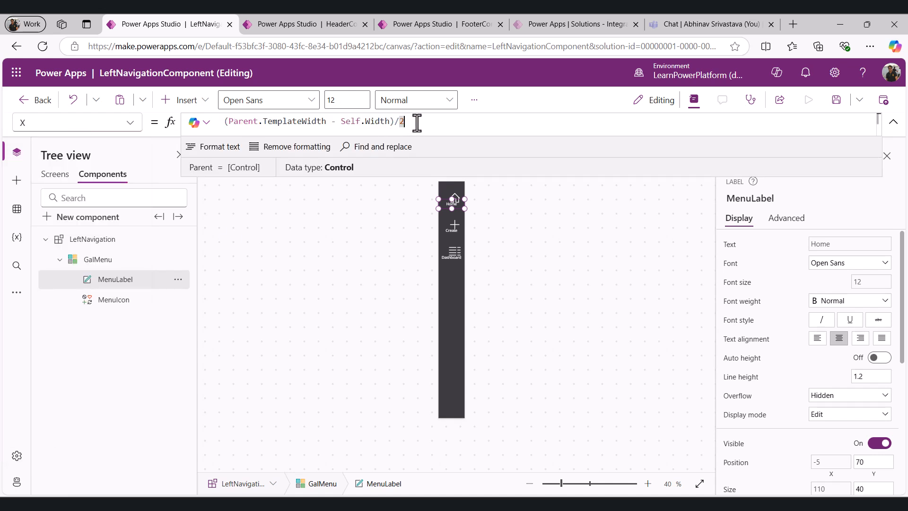
key(ctrl+a)
key(ctrl+c)
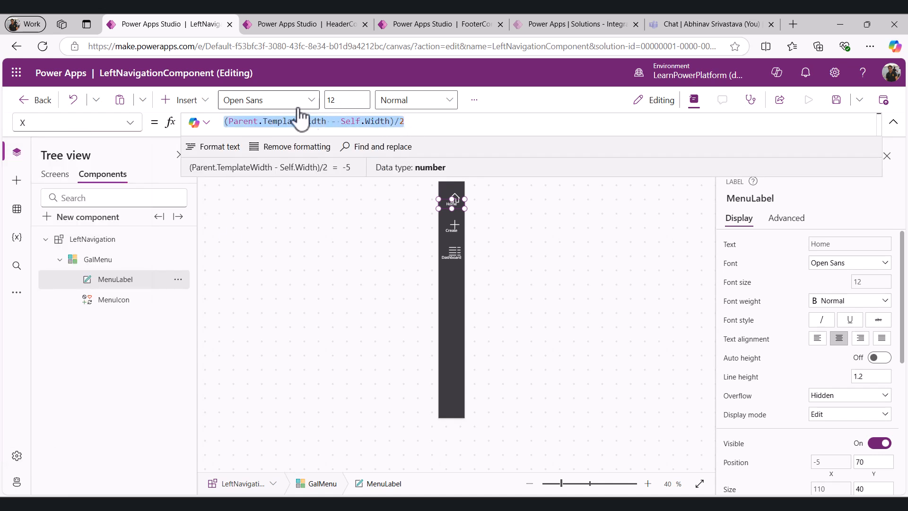
click(129, 122)
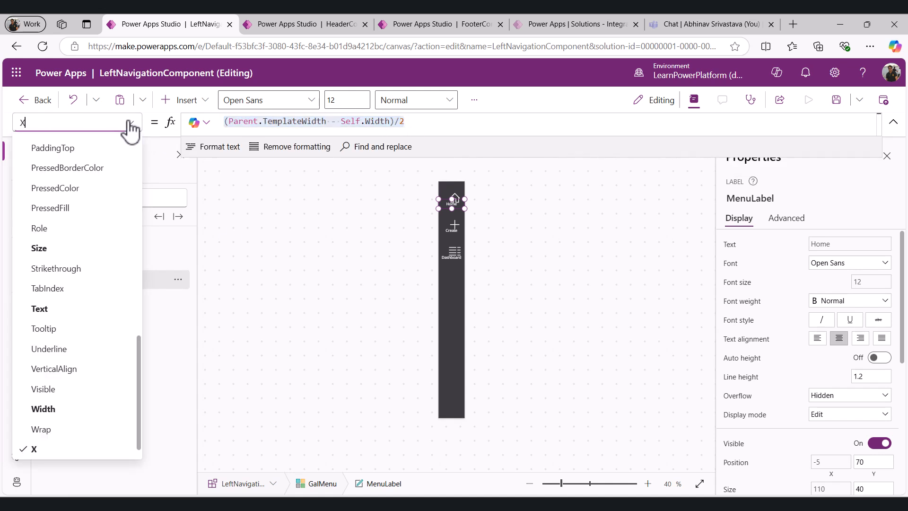
click(304, 301)
click(114, 300)
click(259, 121)
key(ctrl+a)
key(ctrl+v)
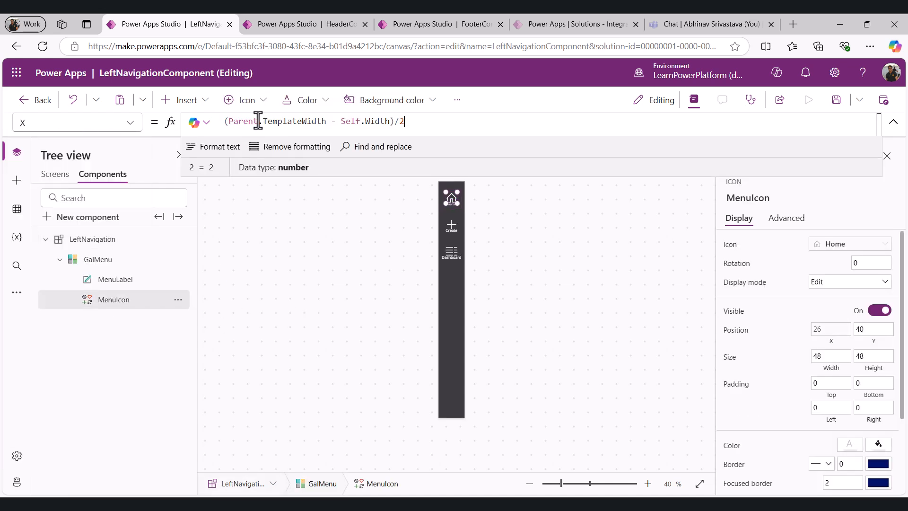
Set MenuIcon's Y property to 20
click(131, 124)
scroll(64, 454, down, 1)
click(63, 454)
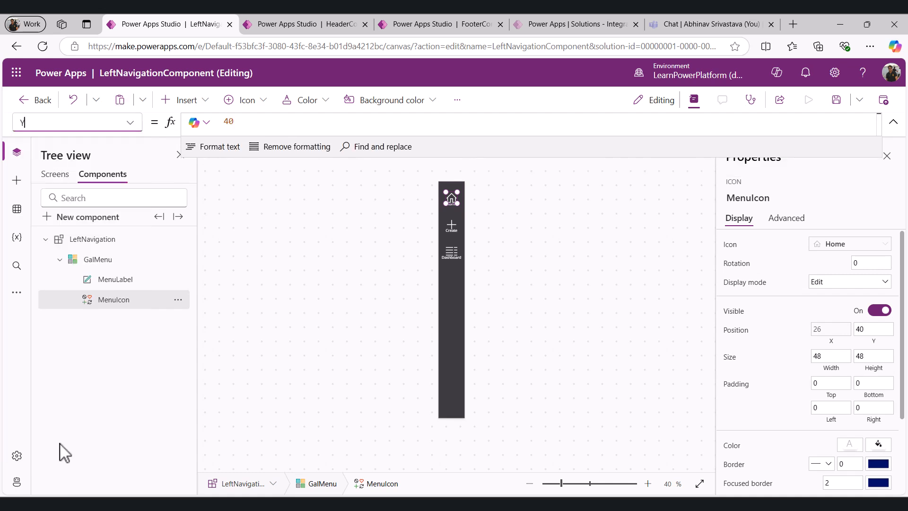
click(244, 124)
key(ctrl+a)
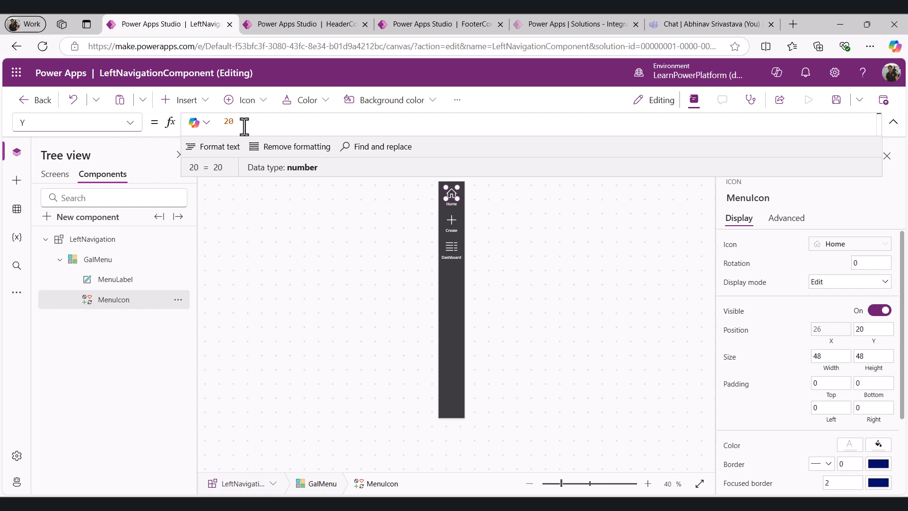
Save the LeftNavigation component library and open the Publish dialog
click(473, 256)
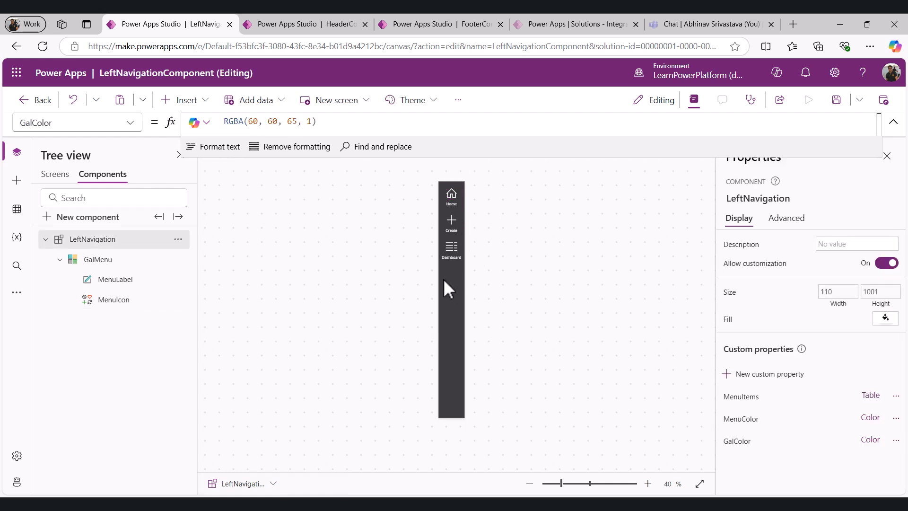
click(836, 99)
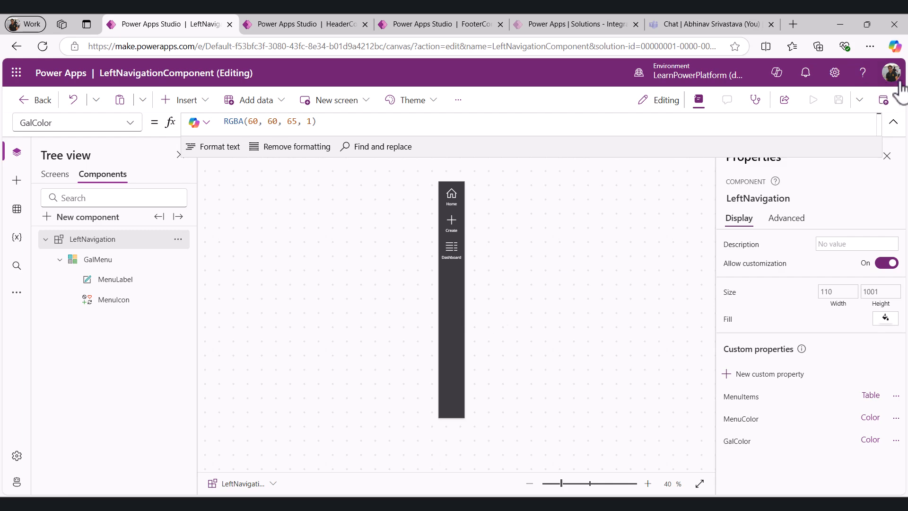
click(884, 101)
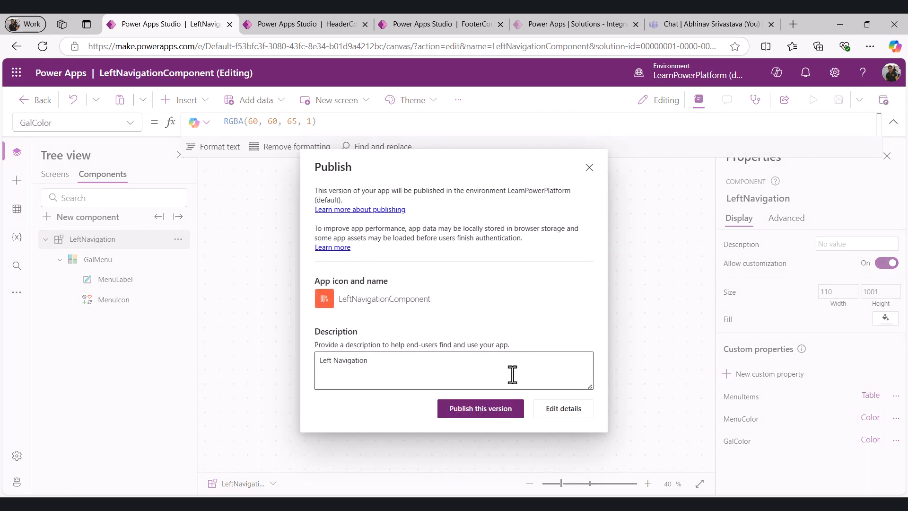
Switch to the Power Apps home tab and open the Component libraries list through Discover
click(693, 26)
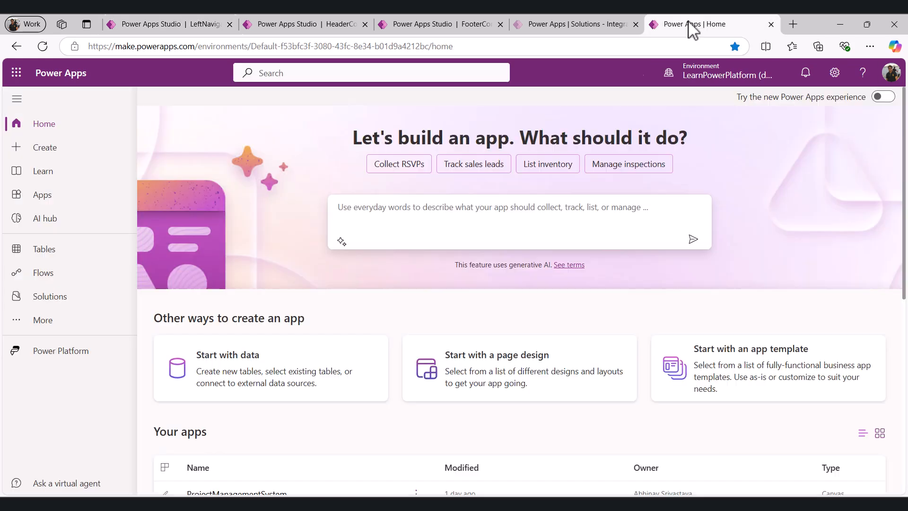
click(25, 325)
click(279, 471)
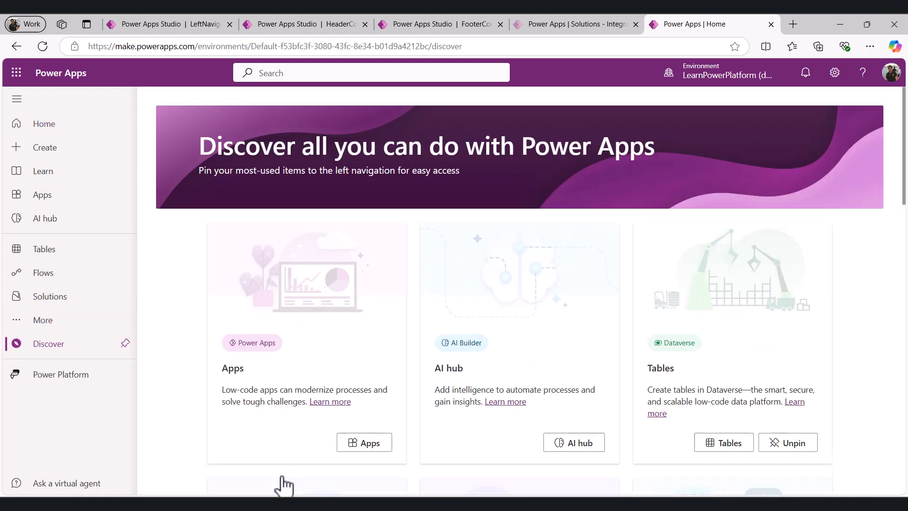
scroll(502, 421, down, 6)
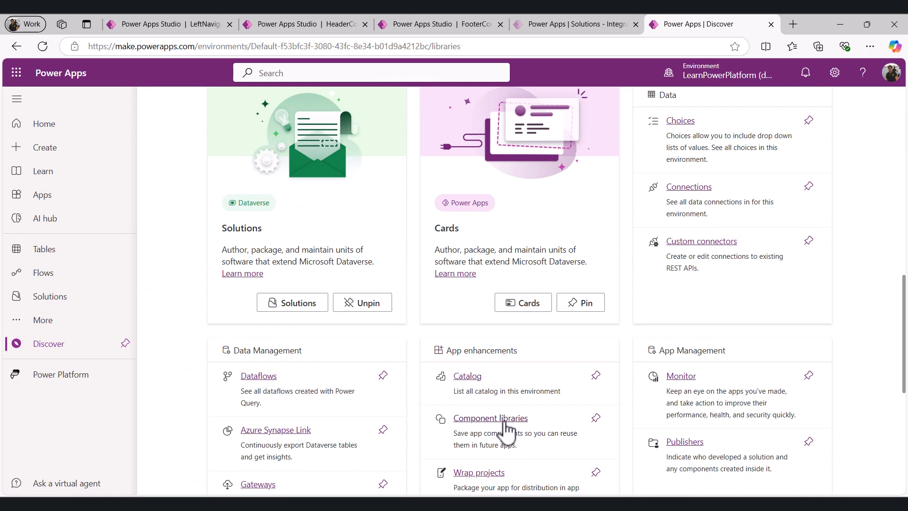
click(490, 418)
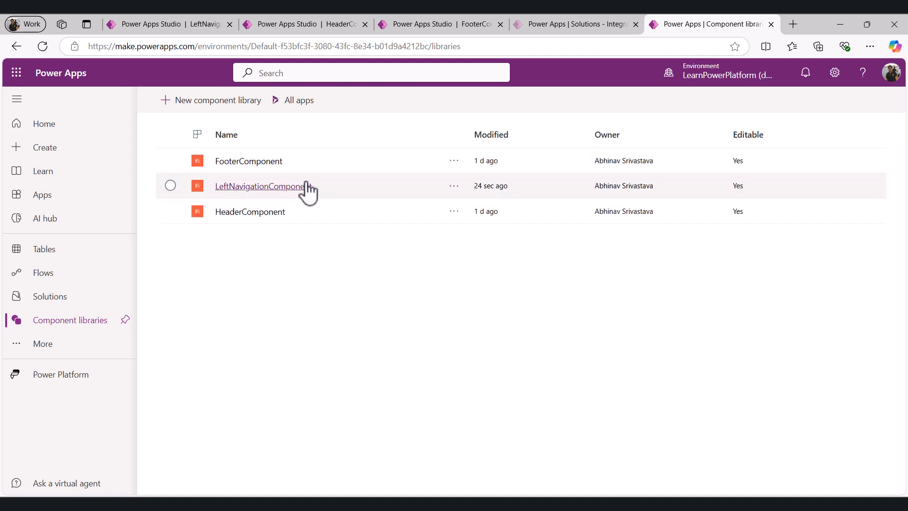
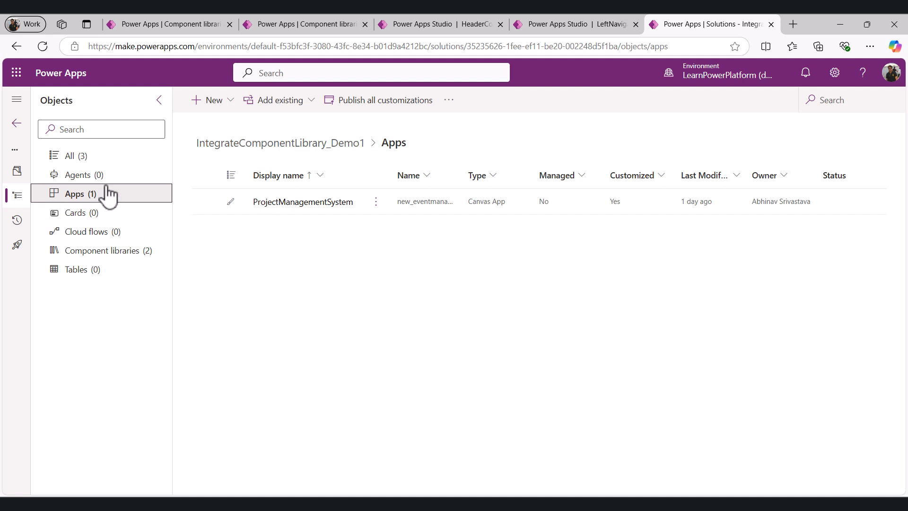
Add the existing LeftNavigationComponent library to the IntegrateComponentLibrary_Demo1 solution's component libraries
click(115, 256)
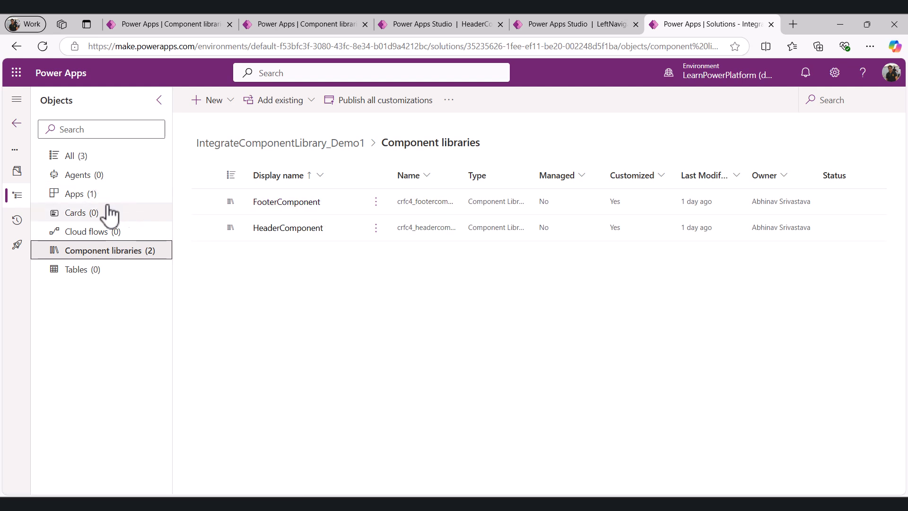
click(306, 100)
mouse_move(289, 364)
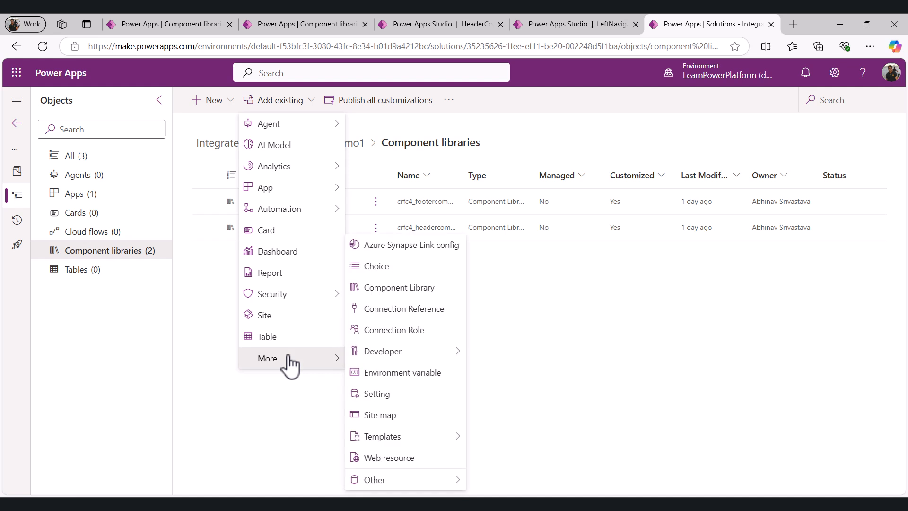
click(425, 296)
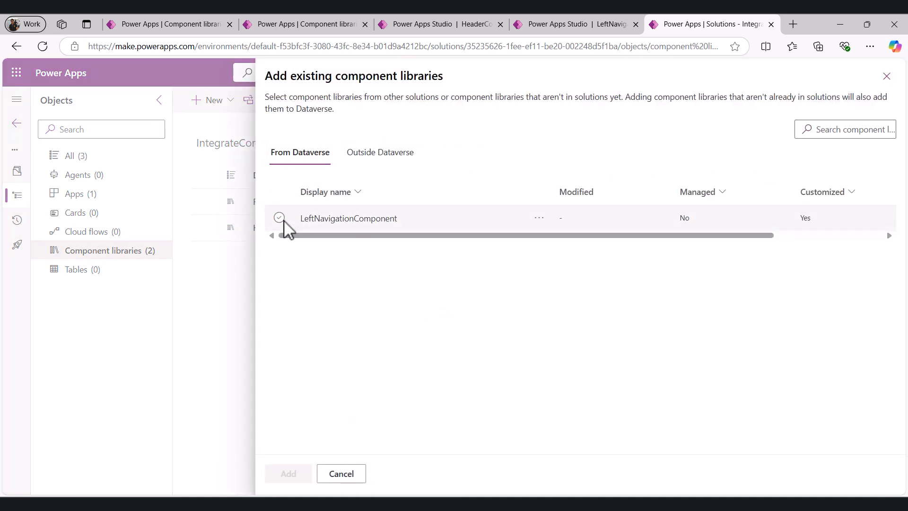
click(279, 218)
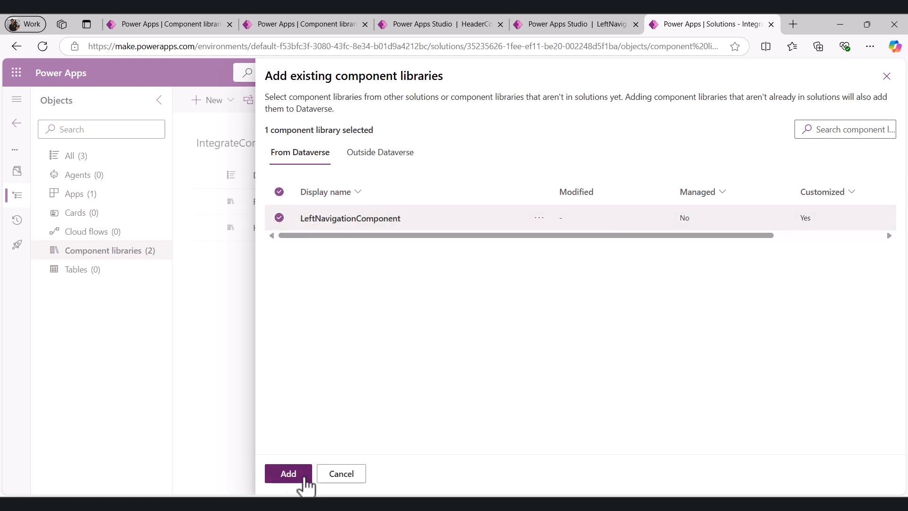
click(287, 474)
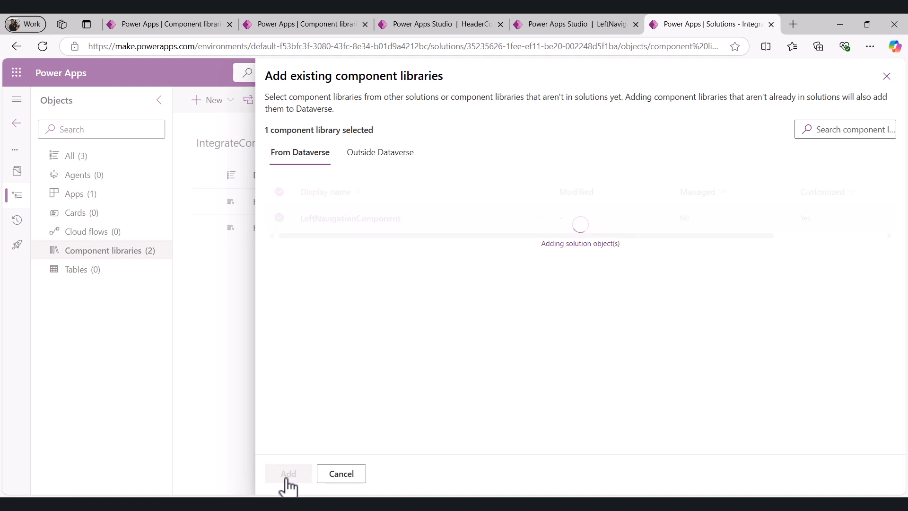
Open the ProjectManagementSystem canvas app for editing in a new tab
click(76, 156)
click(83, 199)
click(377, 203)
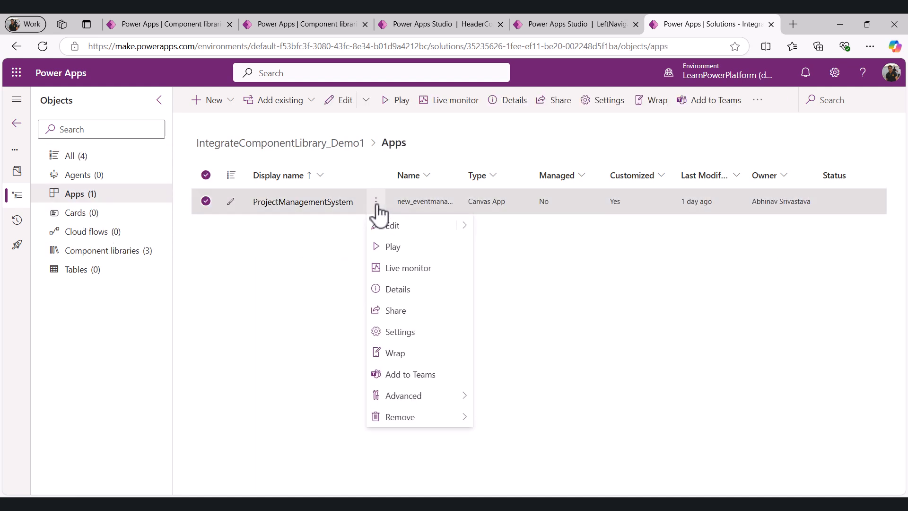
mouse_move(465, 227)
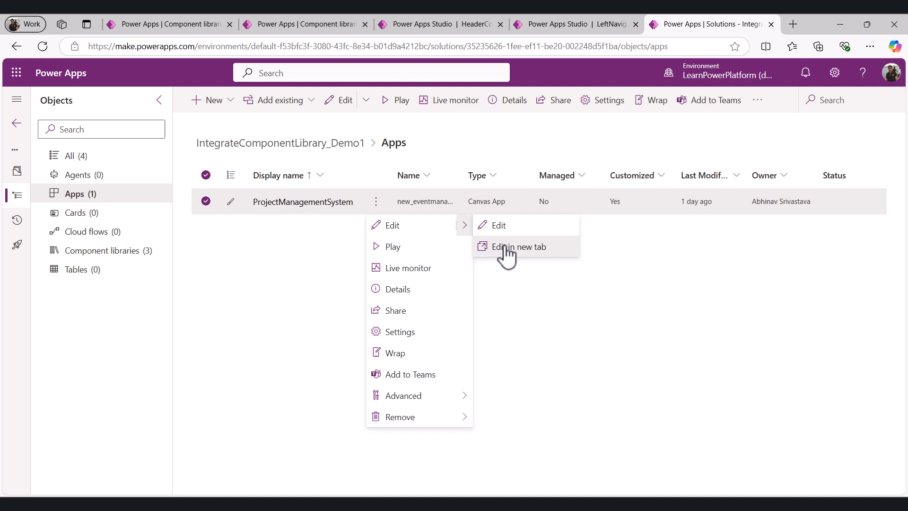
click(507, 249)
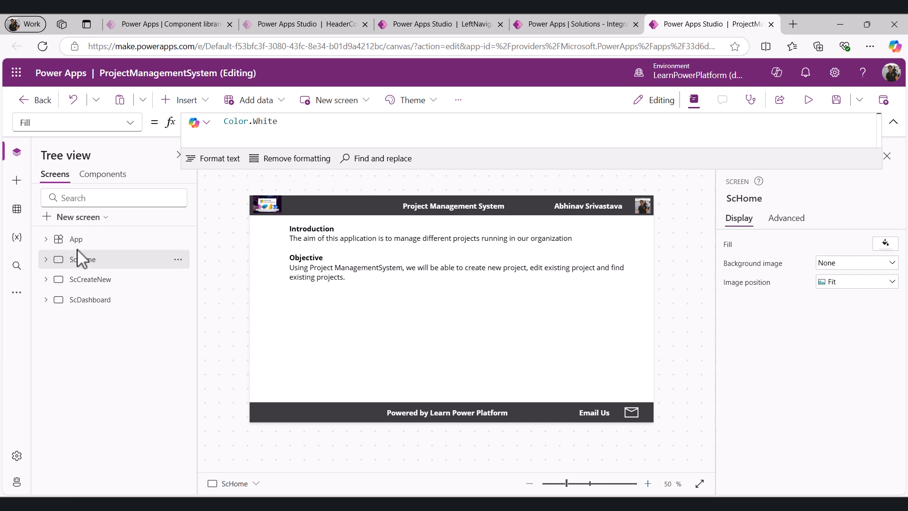
Import the LeftNavigation component from the LeftNavigationComponent library into the app
click(17, 181)
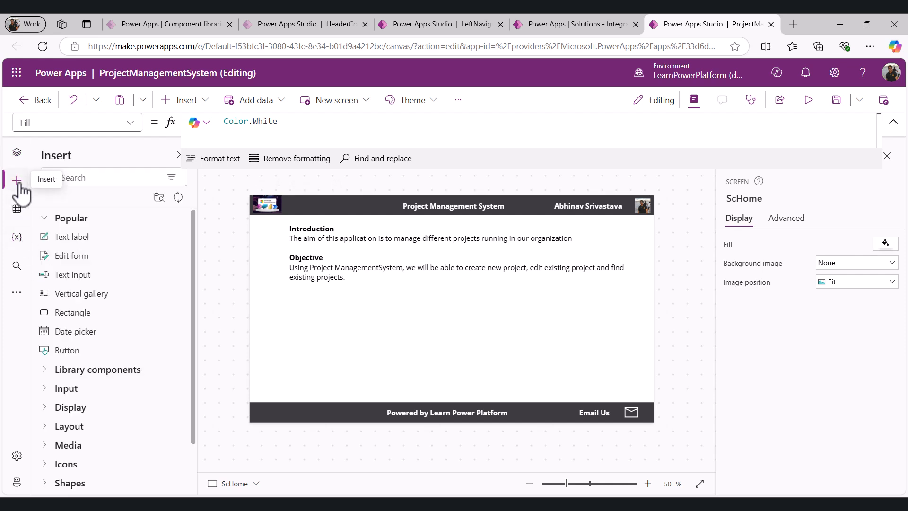
click(161, 198)
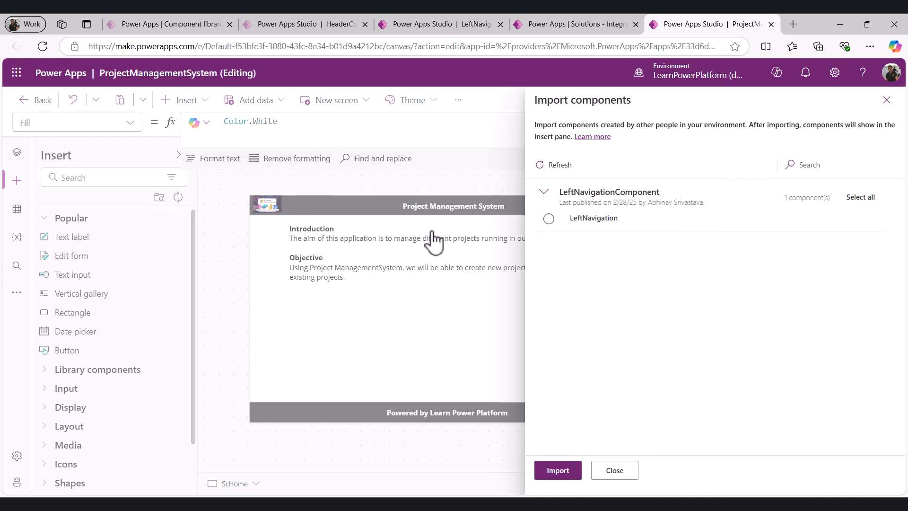
click(549, 218)
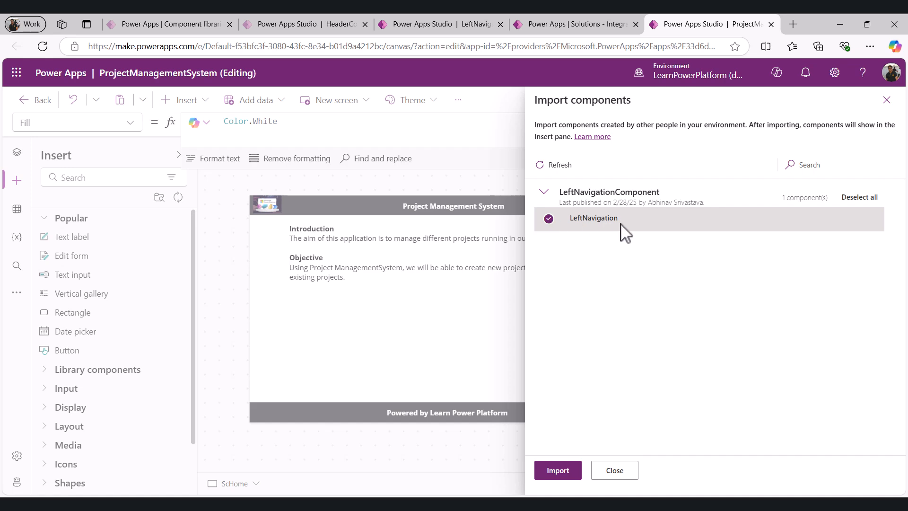
click(558, 470)
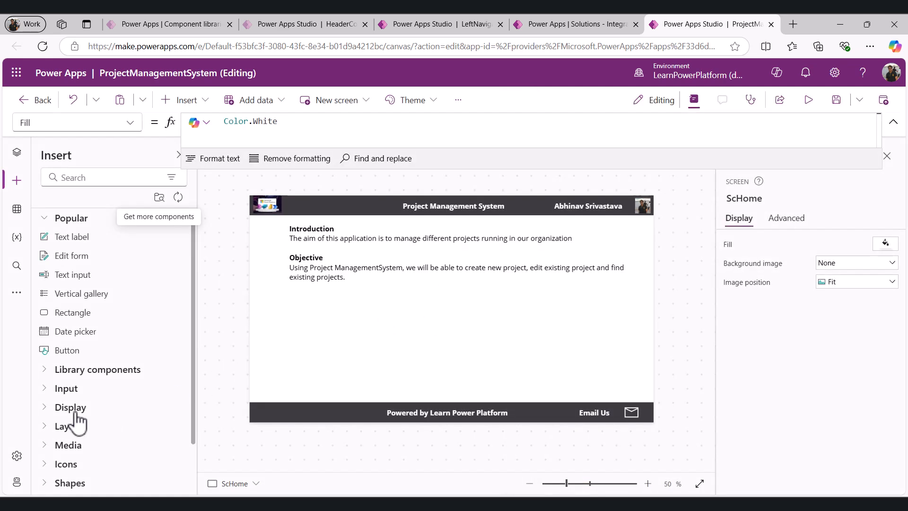
Insert the LeftNavigation library component onto ScHome and move it just below the header
click(49, 371)
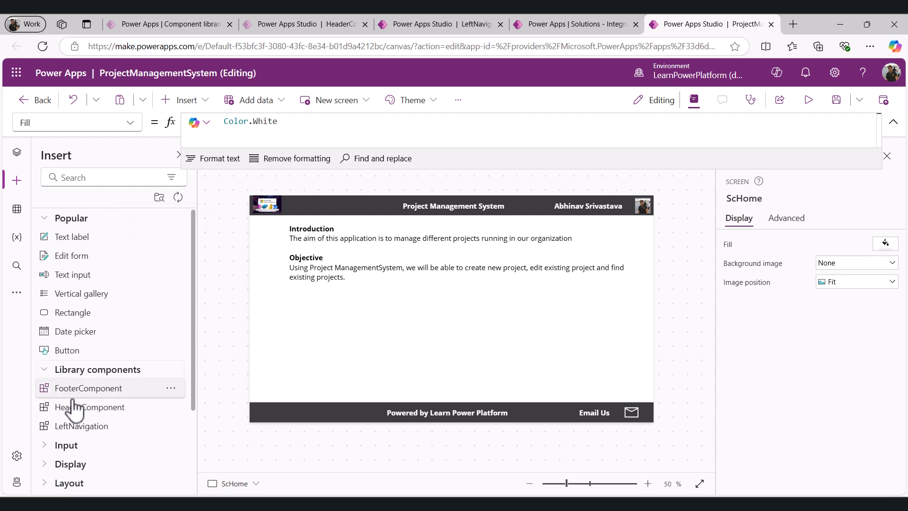
click(88, 427)
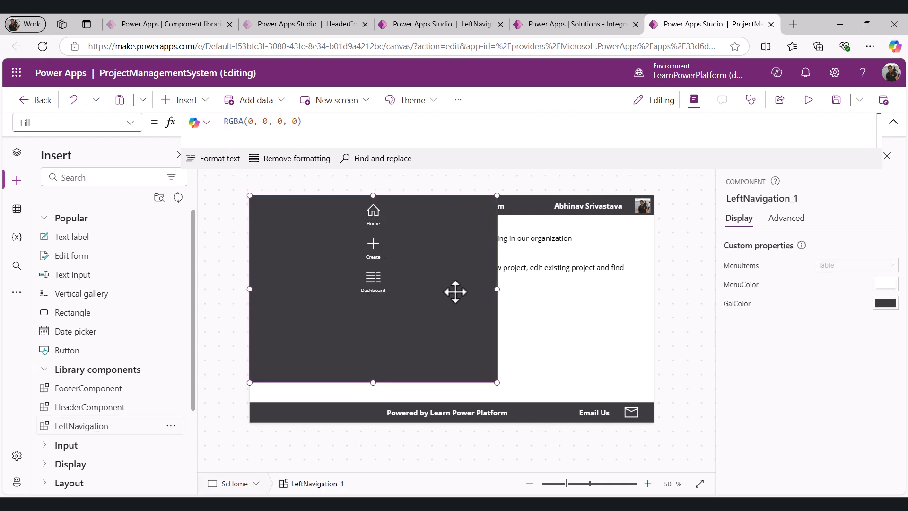
drag(421, 248, 425, 272)
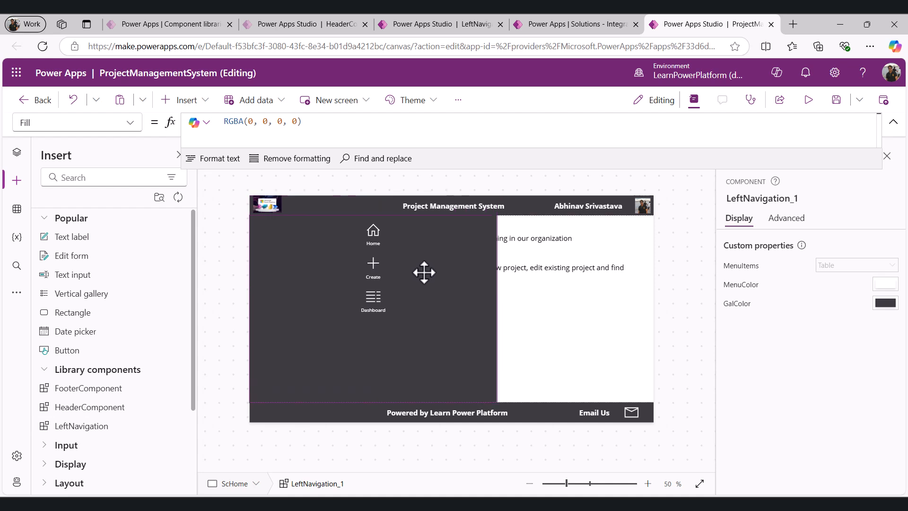
Set the LeftNavigation_1 component's Width to App.Width - 1260
click(114, 122)
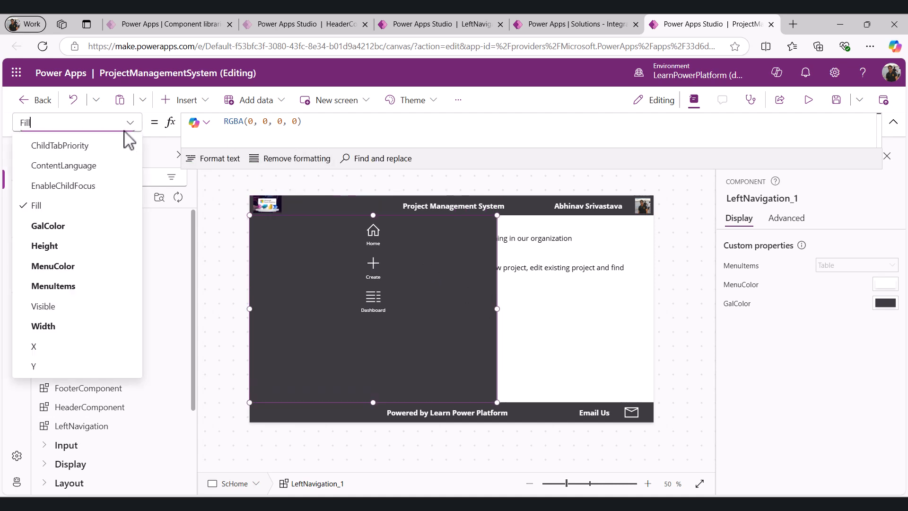
click(66, 326)
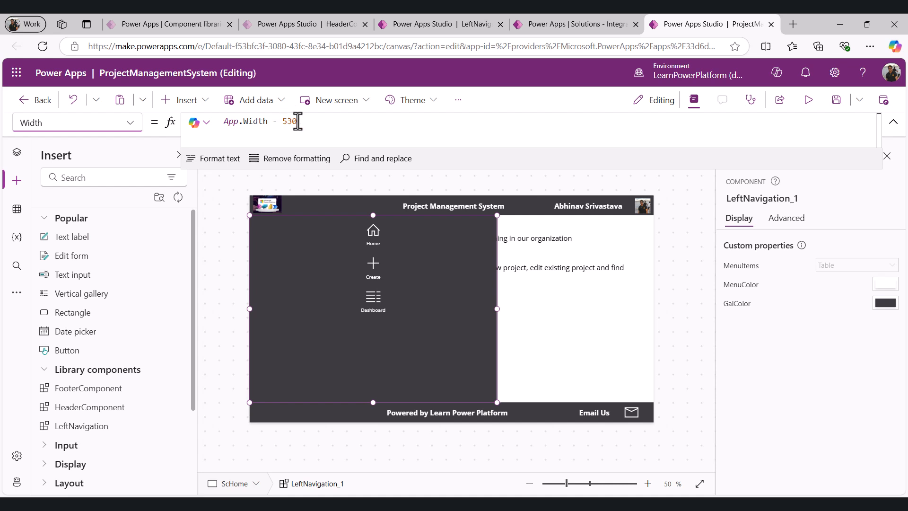
drag(300, 122, 284, 122)
text(1260)
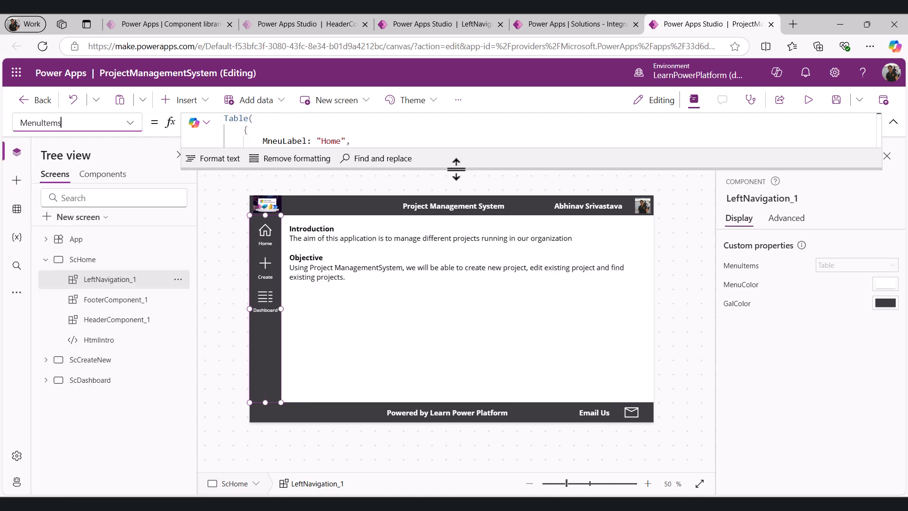
In LeftNavigation_1's MenuItems table, set the Home item's MenuScreenNavigate to ScHome
click(88, 260)
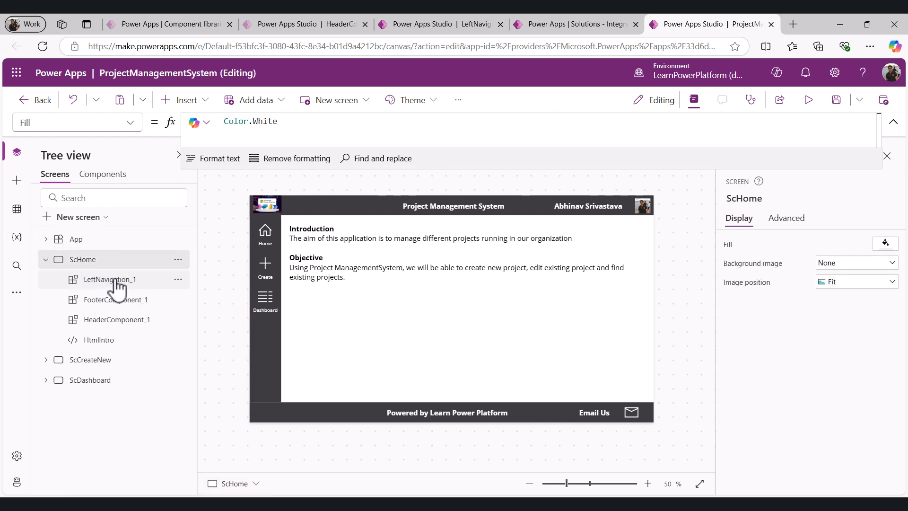
click(111, 280)
drag(474, 166, 449, 288)
click(358, 165)
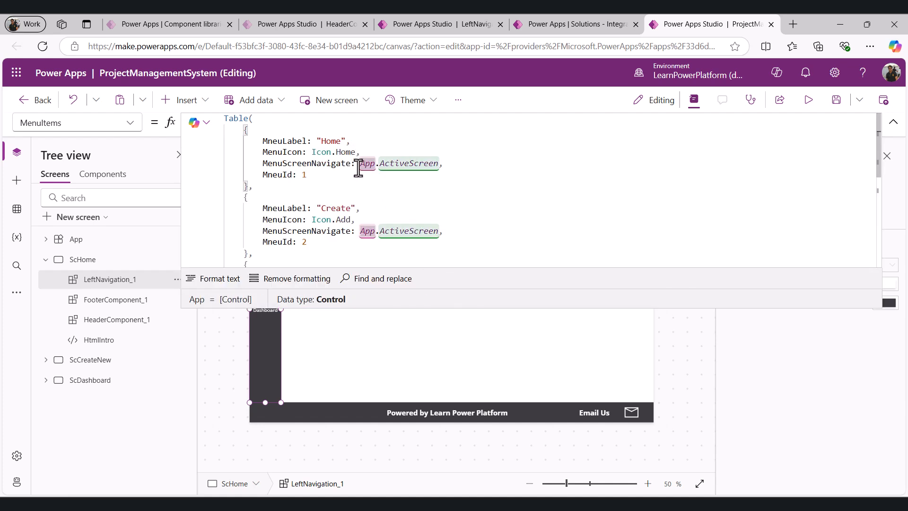
drag(367, 167, 439, 166)
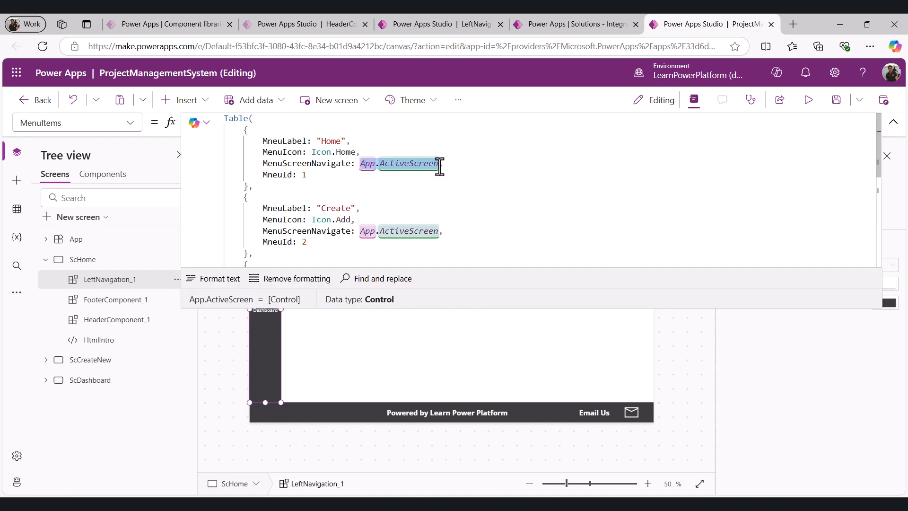
text(ScHom,)
key(Tab)
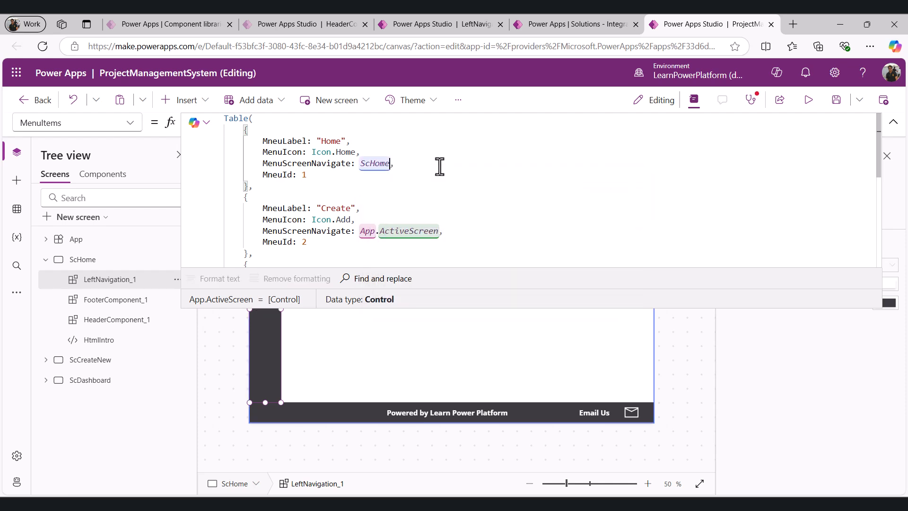
Set the Create item's MenuScreenNavigate to ScCreateNew and the Dashboard item's to ScDashboard
drag(359, 232, 435, 232)
text(Sc)
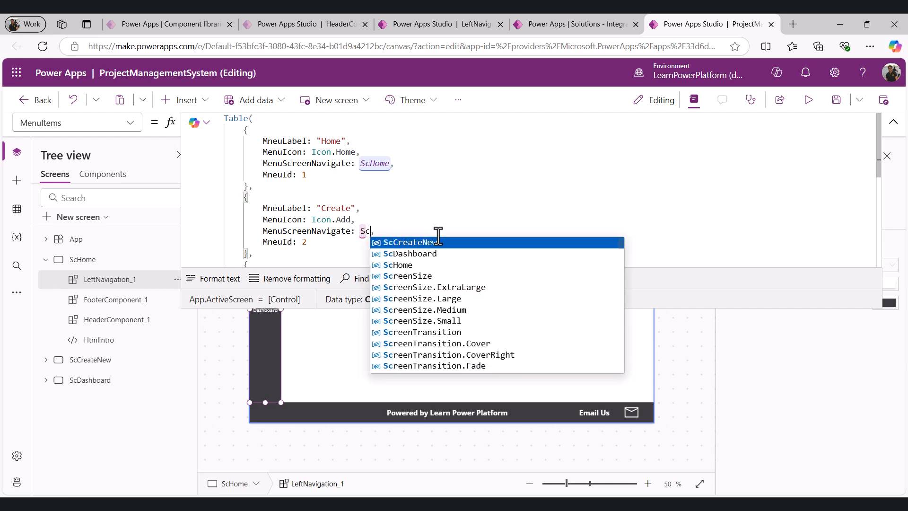
key(Tab)
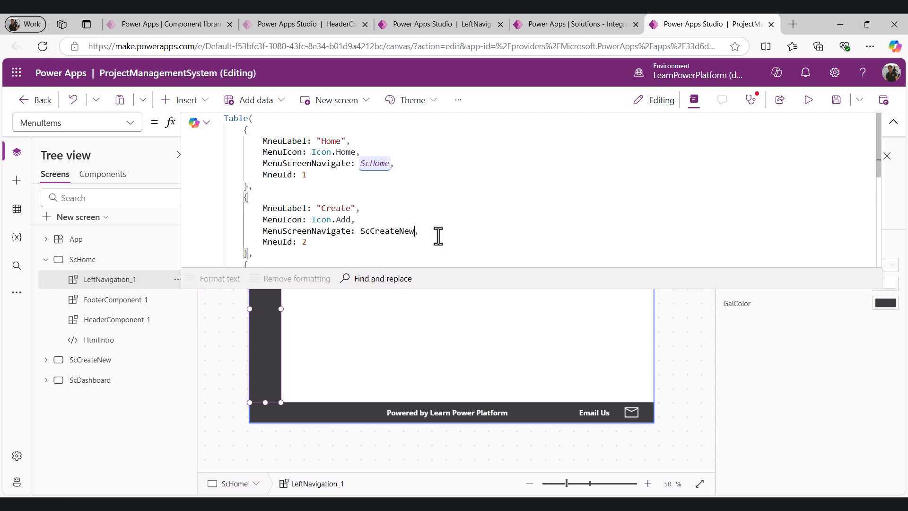
scroll(366, 237, down, 2)
drag(359, 211, 434, 211)
text(Scd)
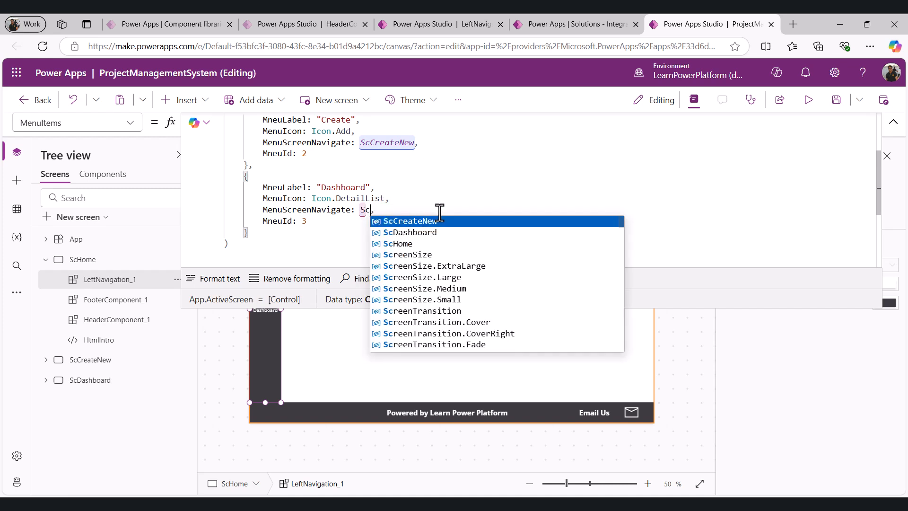
key(Tab)
Copy LeftNavigation_1 and paste it onto the ScCreateNew and ScDashboard screens
click(180, 284)
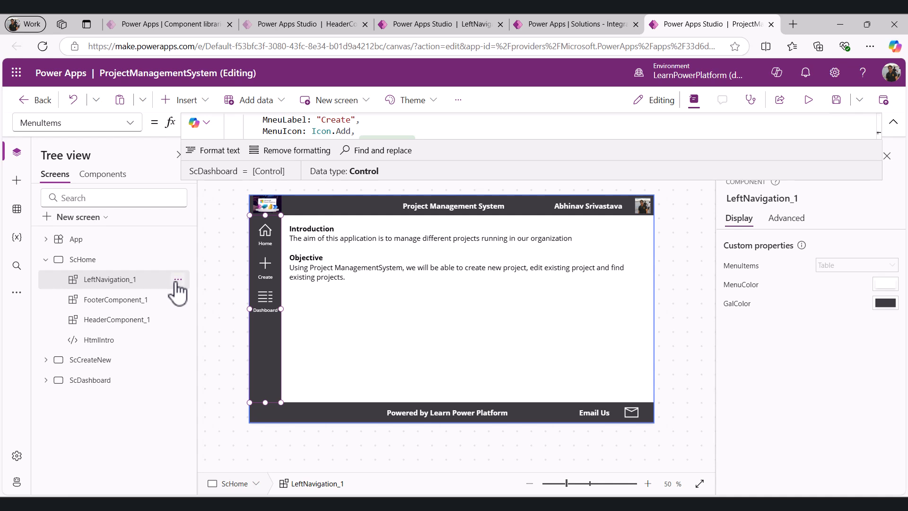
click(131, 285)
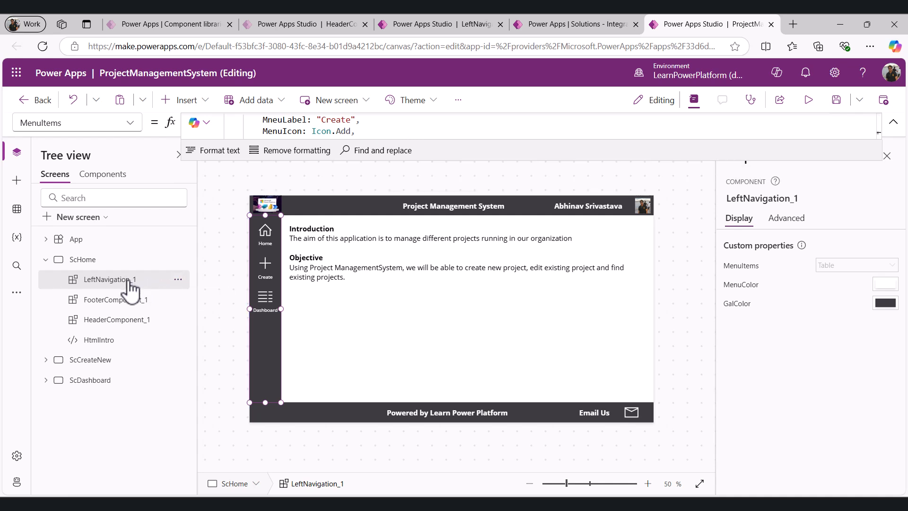
click(46, 360)
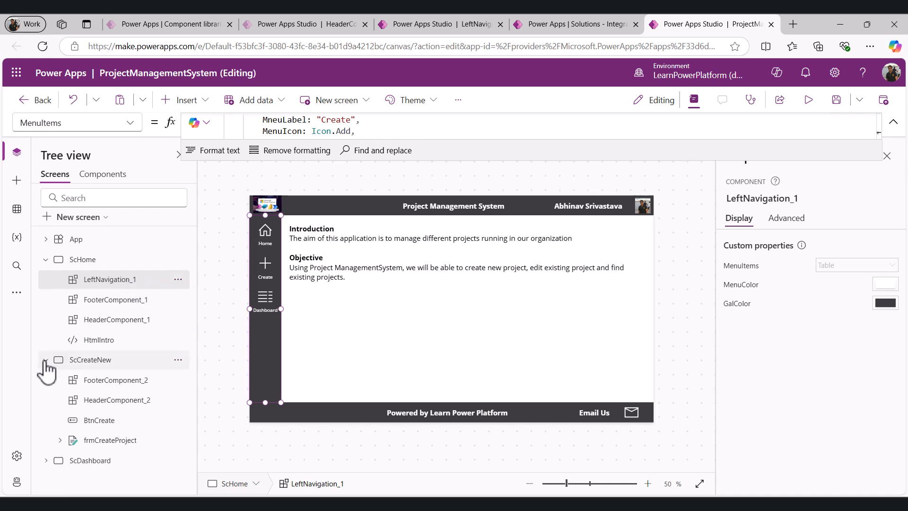
click(81, 363)
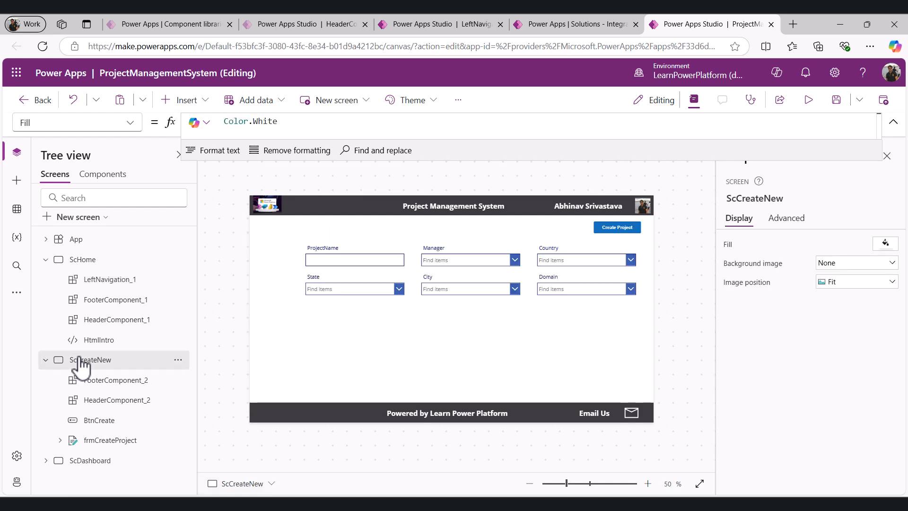
key(ctrl+v)
click(90, 480)
key(ctrl+v)
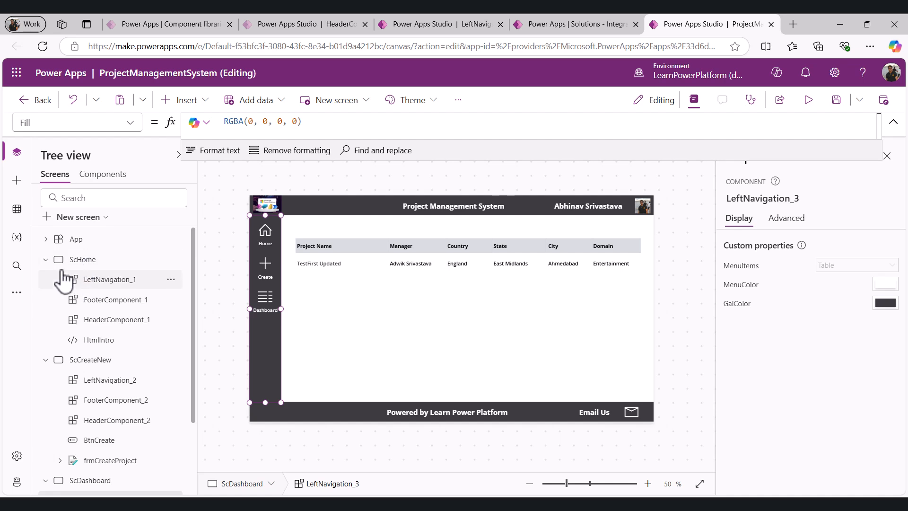
Preview the app and test the left navigation by going to Create, Dashboard and Home
click(46, 259)
click(46, 280)
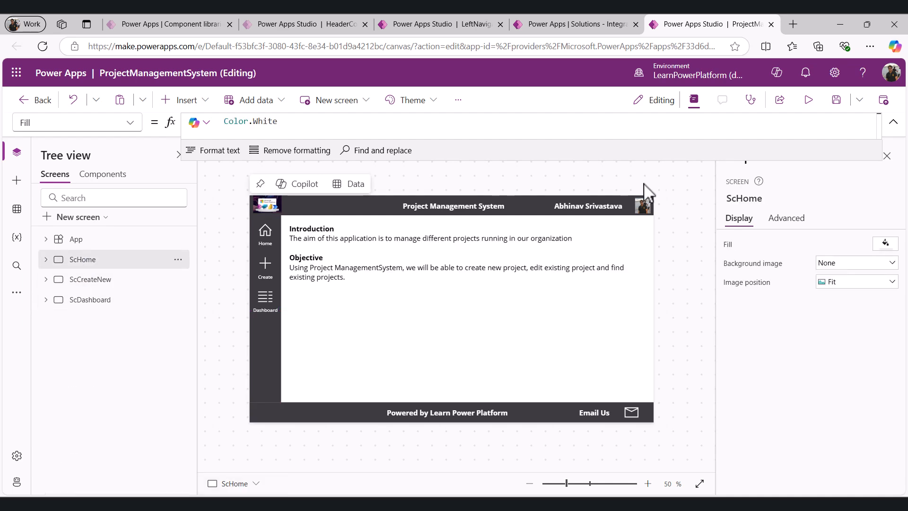
click(808, 101)
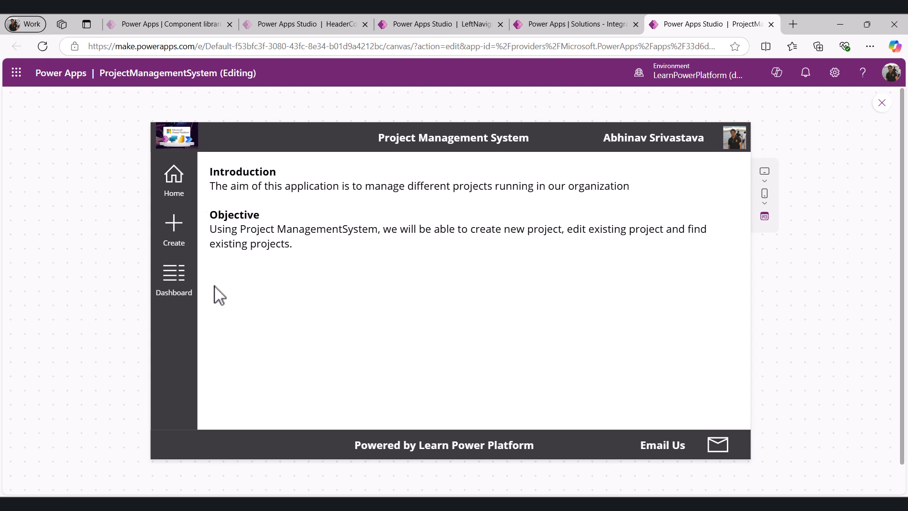
click(175, 237)
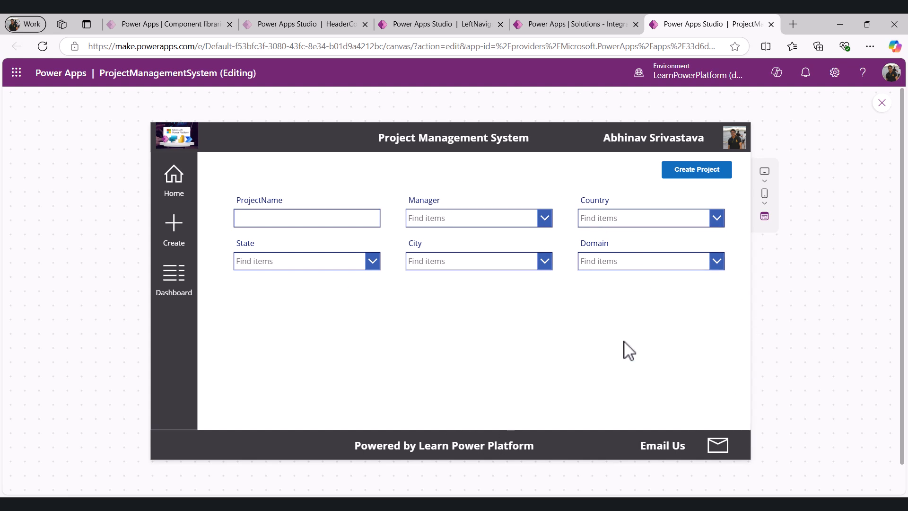
click(177, 282)
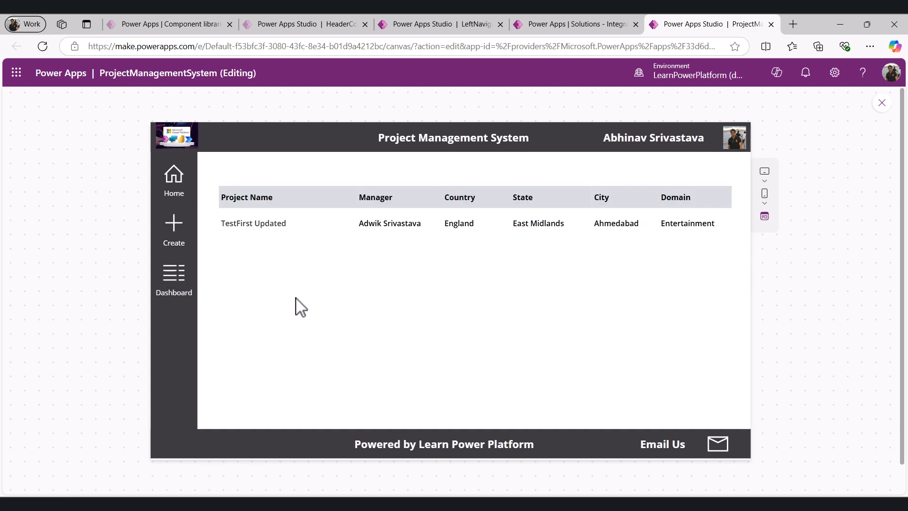
click(175, 184)
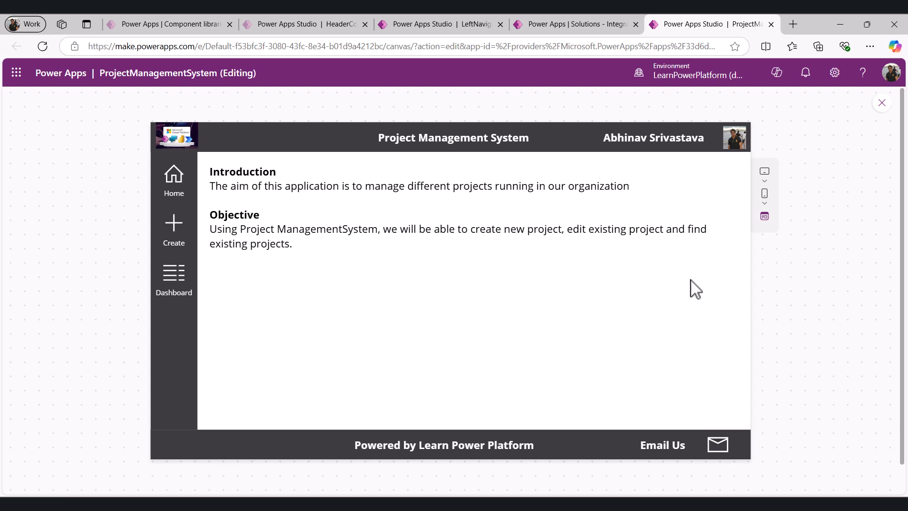
Override LeftNavigation_1's GalColor on ScHome with Color.Blue, commenting out the RGBA value, and preview the app
click(882, 103)
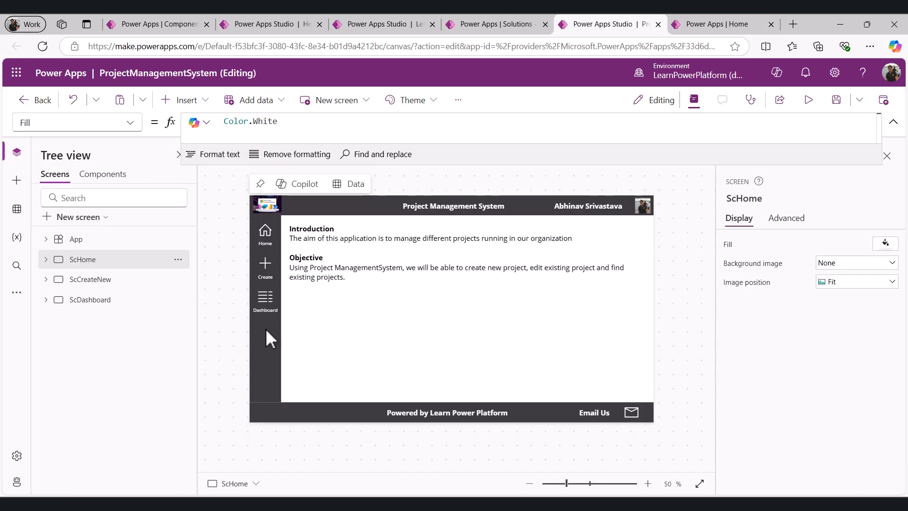
click(47, 260)
click(94, 280)
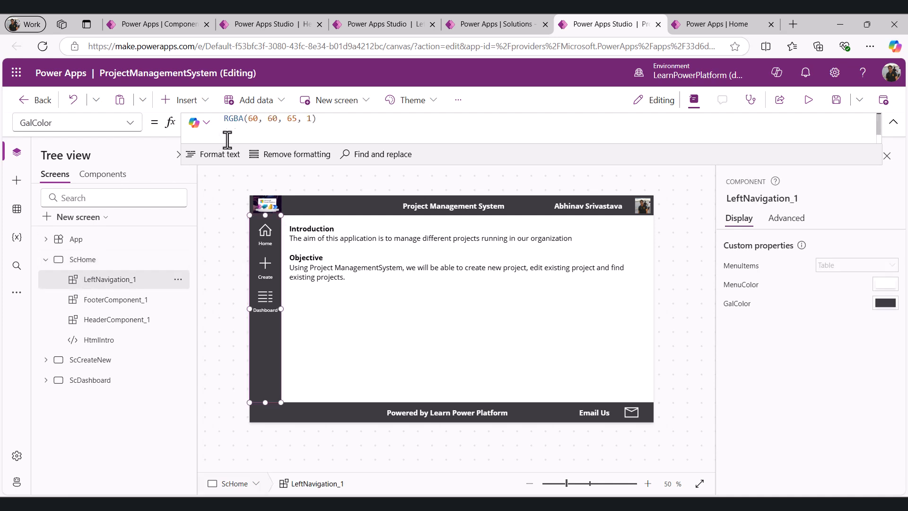
click(346, 125)
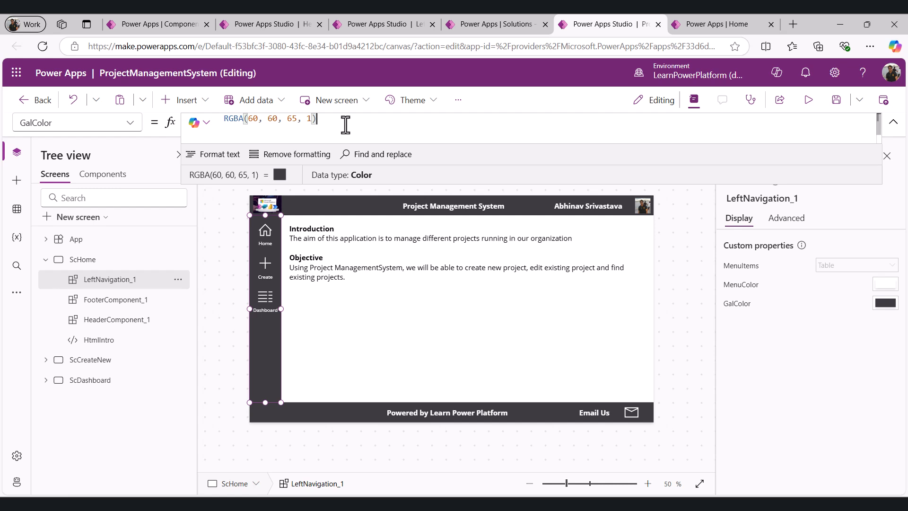
key(Home)
text(//1)
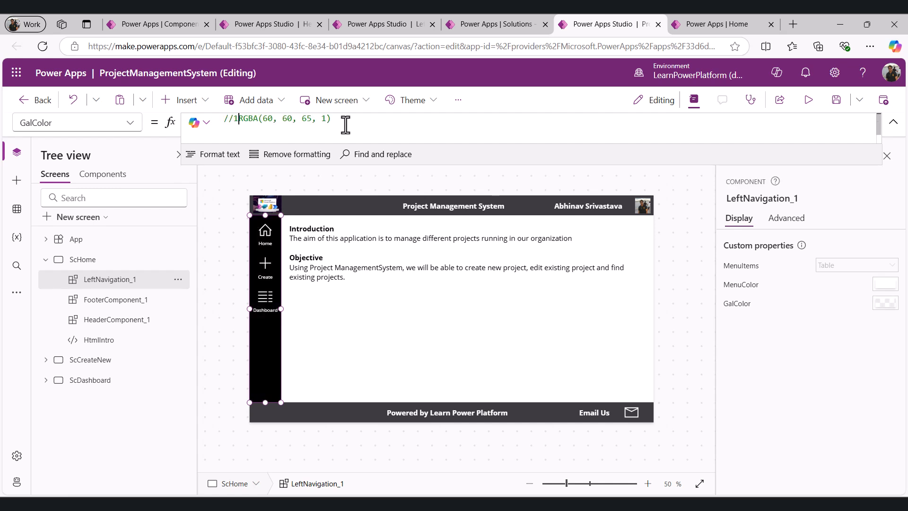
key(shift+Return)
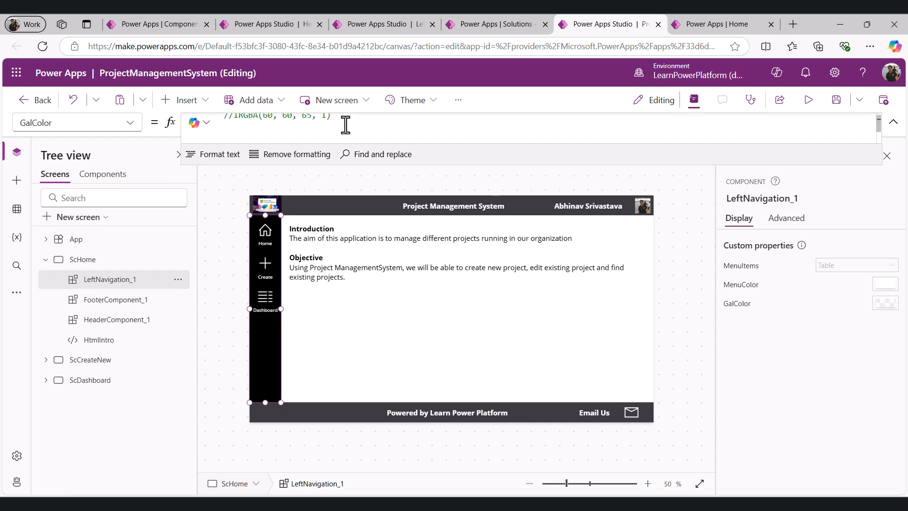
text(Color.Blue)
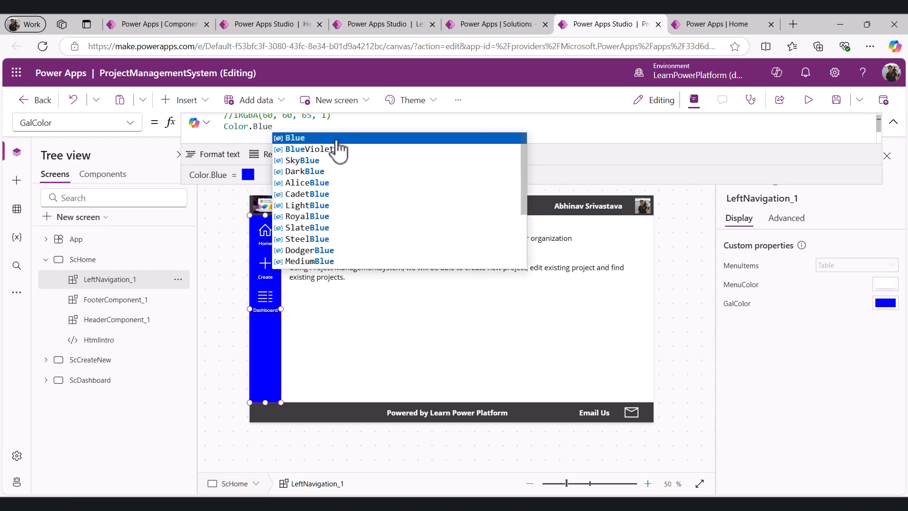
click(285, 244)
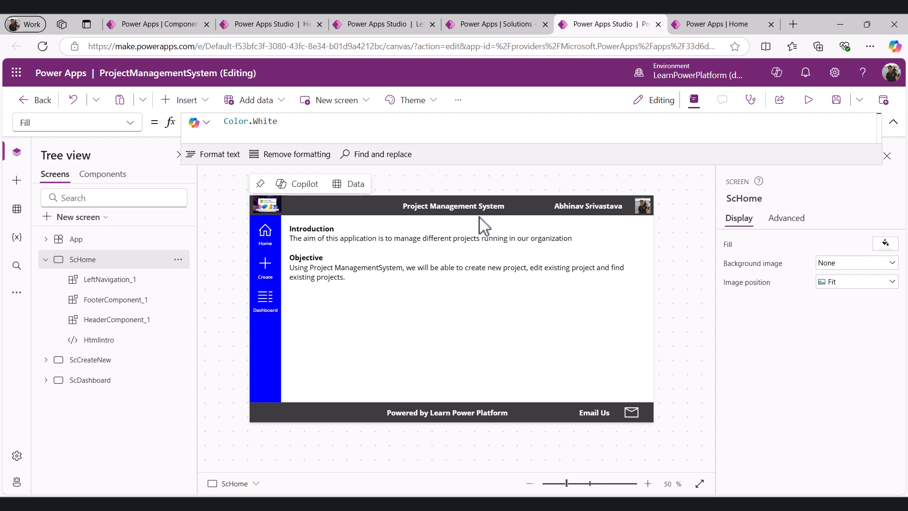
click(808, 101)
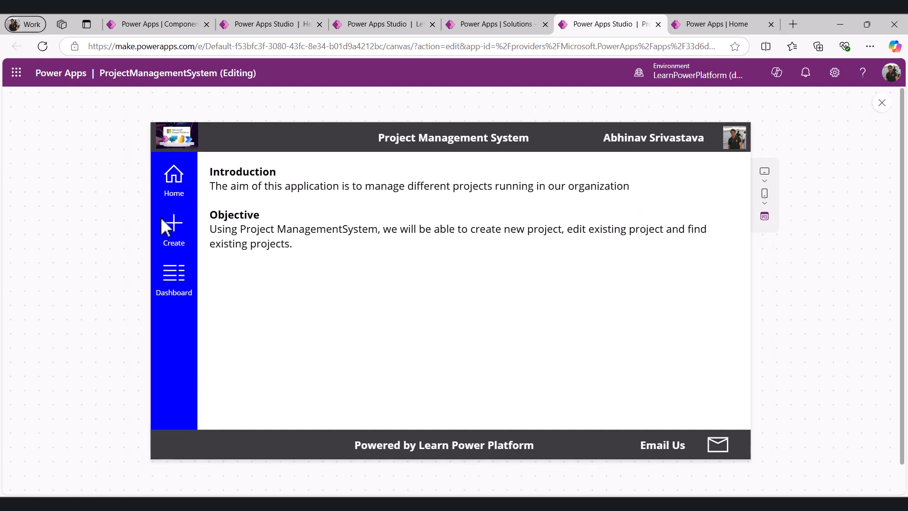
key(Escape)
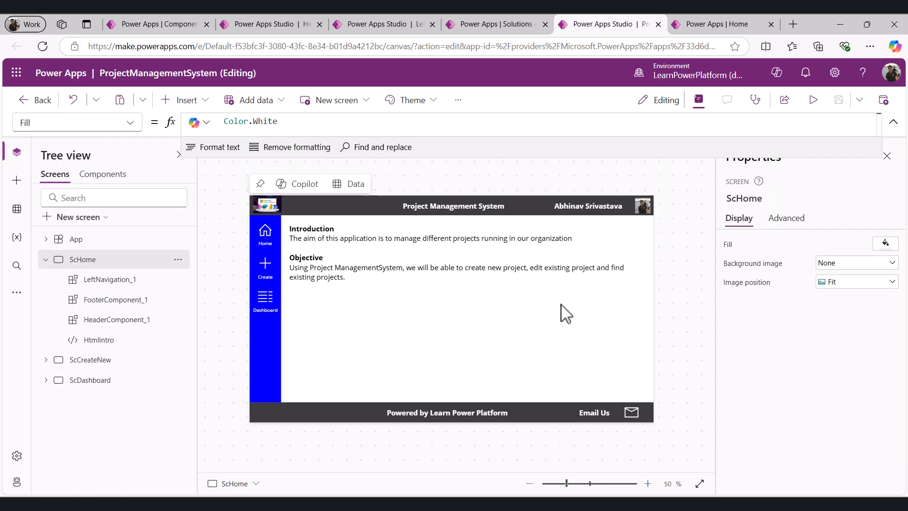
Restore LeftNavigation_1's GalColor to the original RGBA(60, 60, 65, 1) by commenting out Color.Blue
click(269, 327)
click(231, 122)
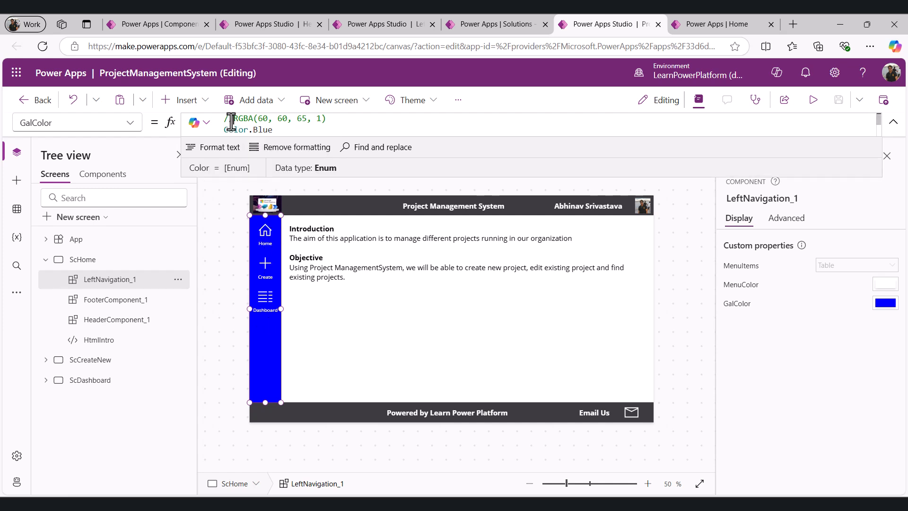
key(BackSpace)
key(BackSpace)
key(Down)
text(//)
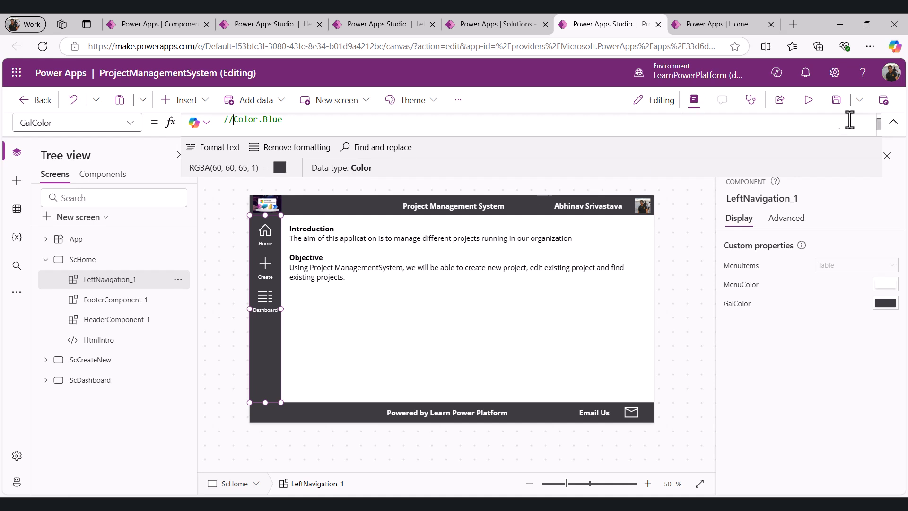
Save the app and publish this version
click(836, 105)
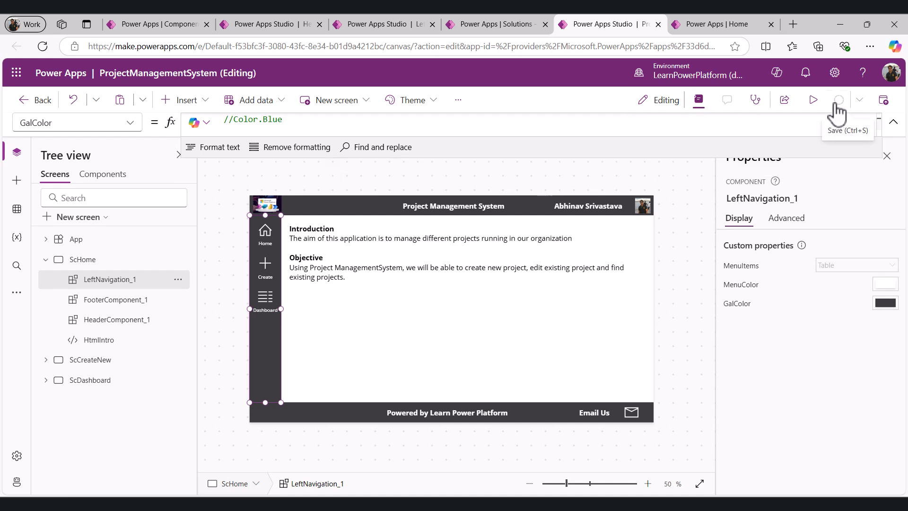
click(884, 101)
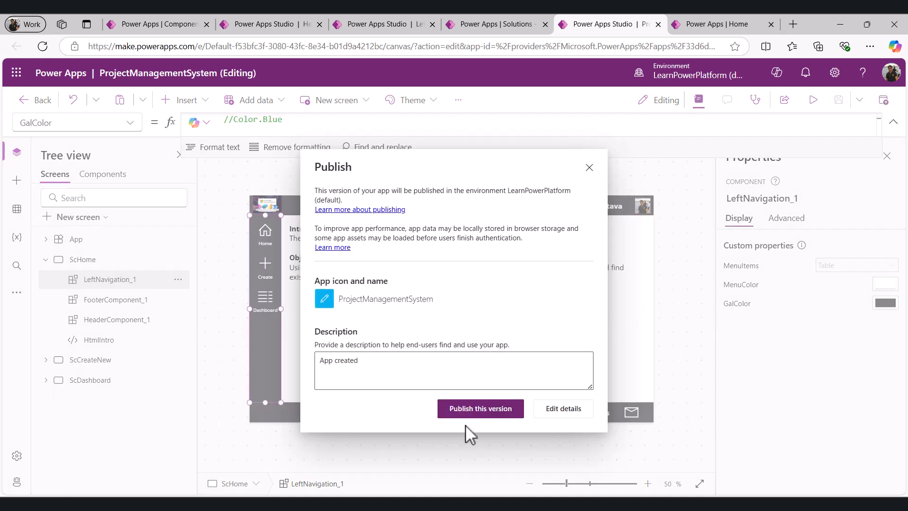
click(468, 414)
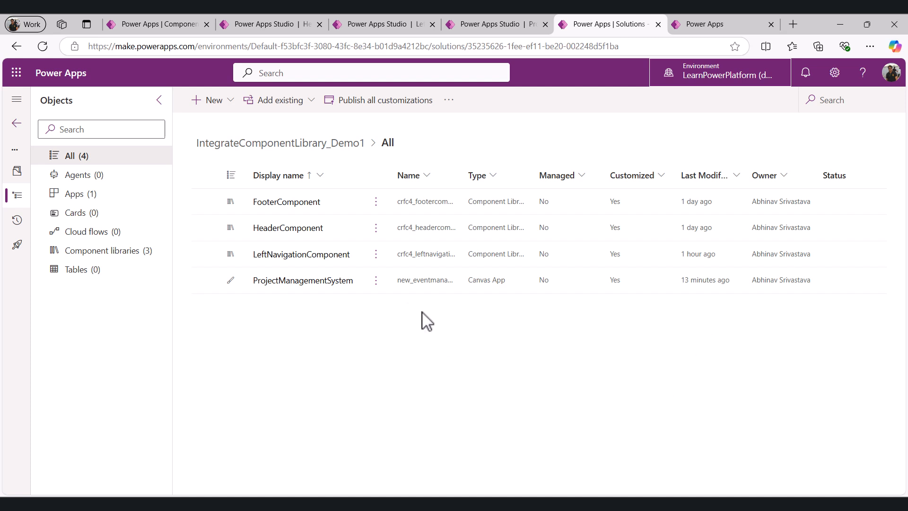
Switch to the LearnPowerPlatform_QA environment and open its component libraries list
click(724, 76)
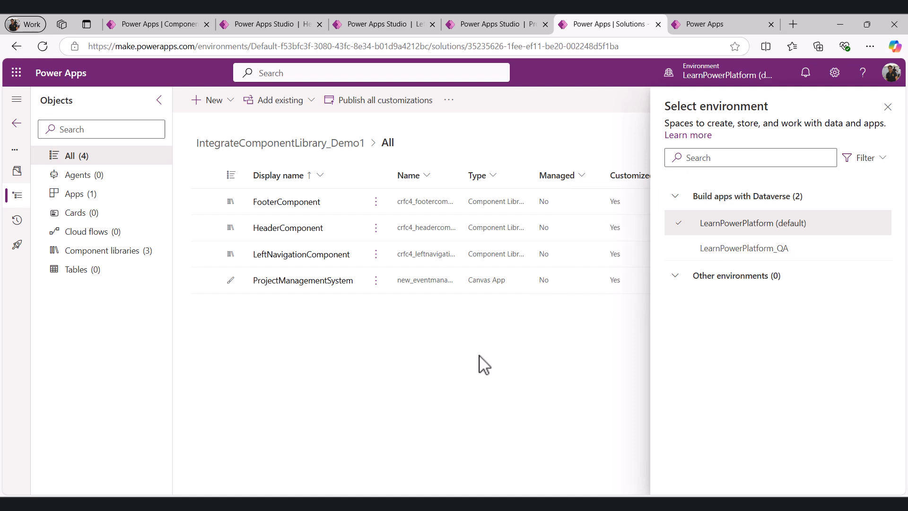
click(749, 75)
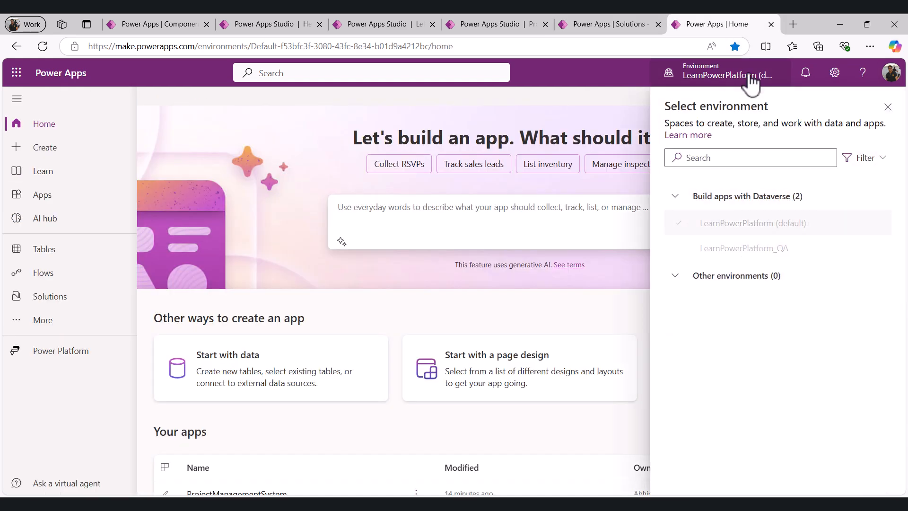
click(748, 250)
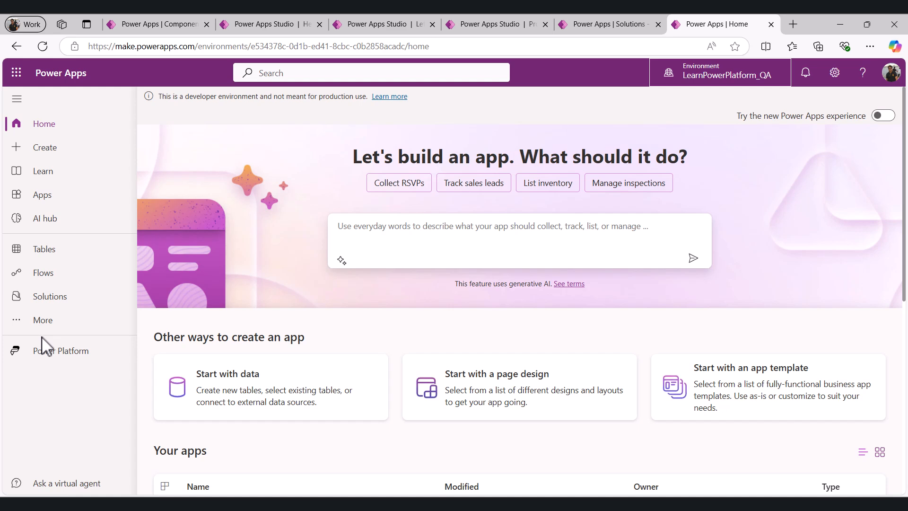
click(46, 321)
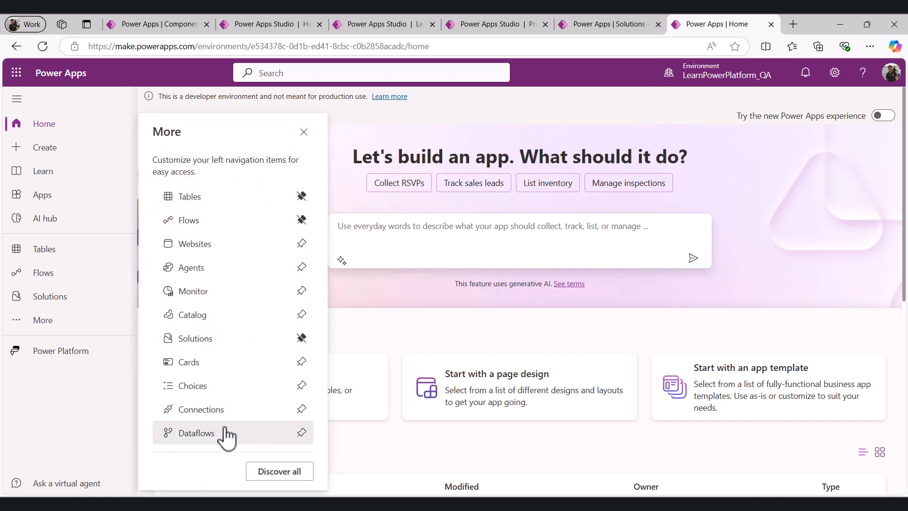
click(279, 472)
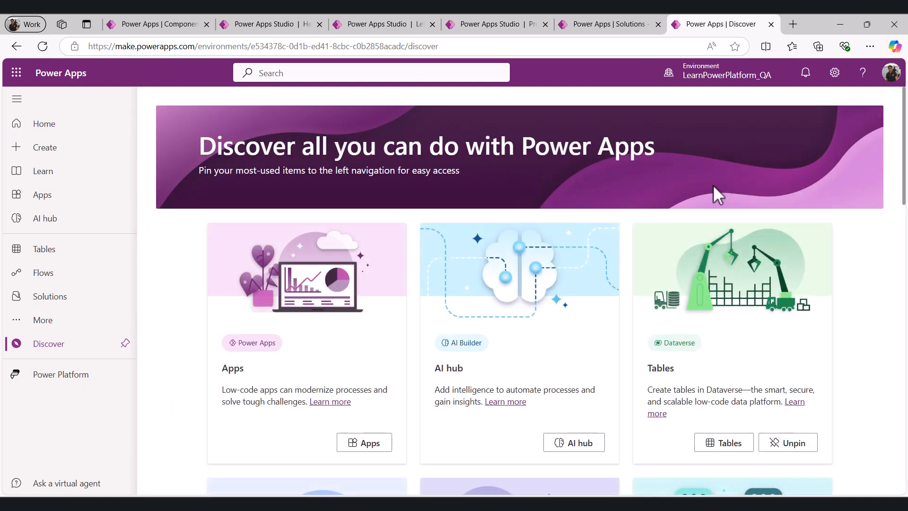
scroll(644, 266, down, 10)
scroll(645, 266, down, 6)
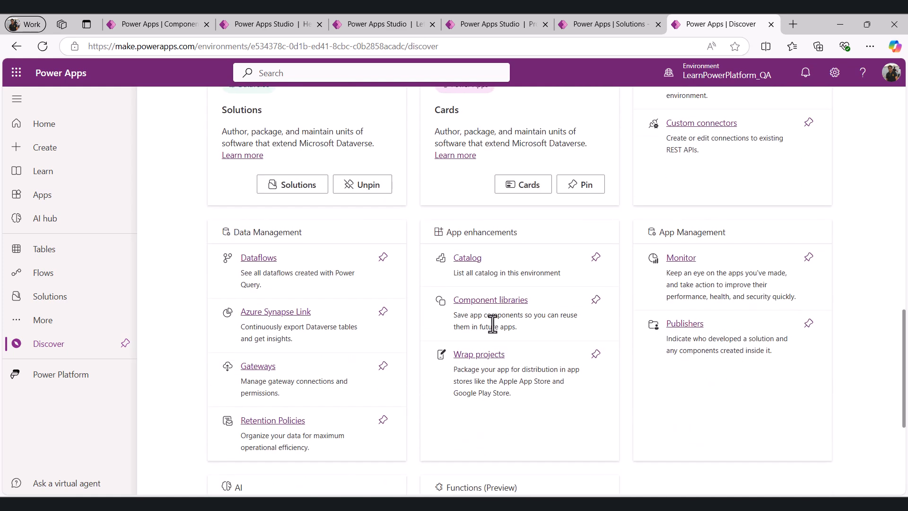
click(501, 308)
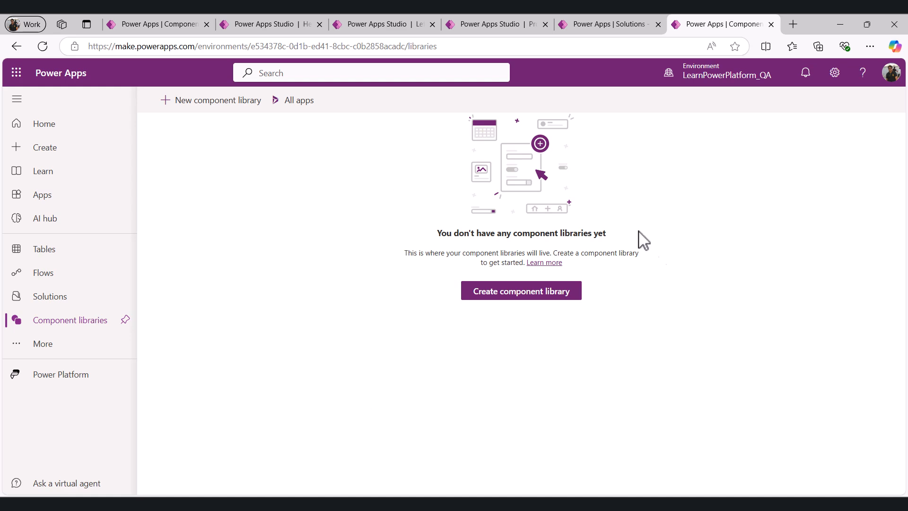
Deploy the IntegrateComponentLibrary_Demo1 solution to LearnPowerPlatform_QA through the QA Deployment pipeline, scheduled now
click(586, 25)
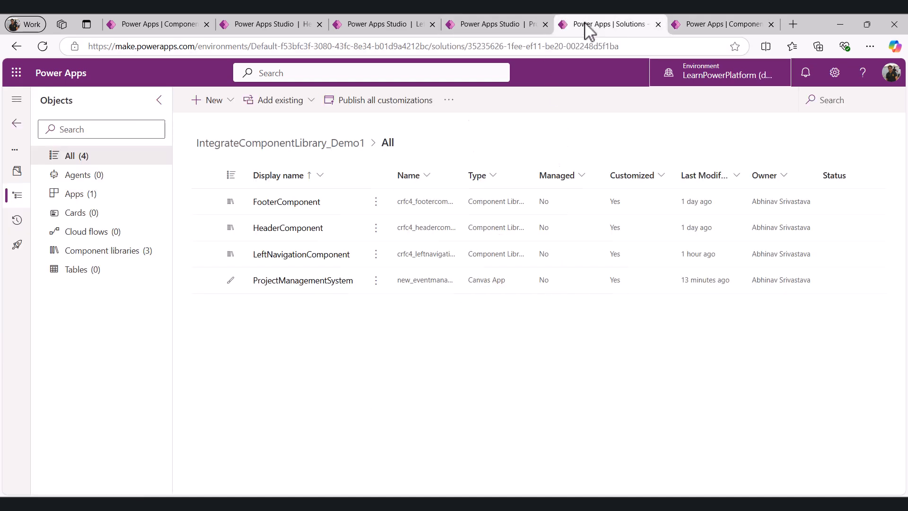
click(17, 247)
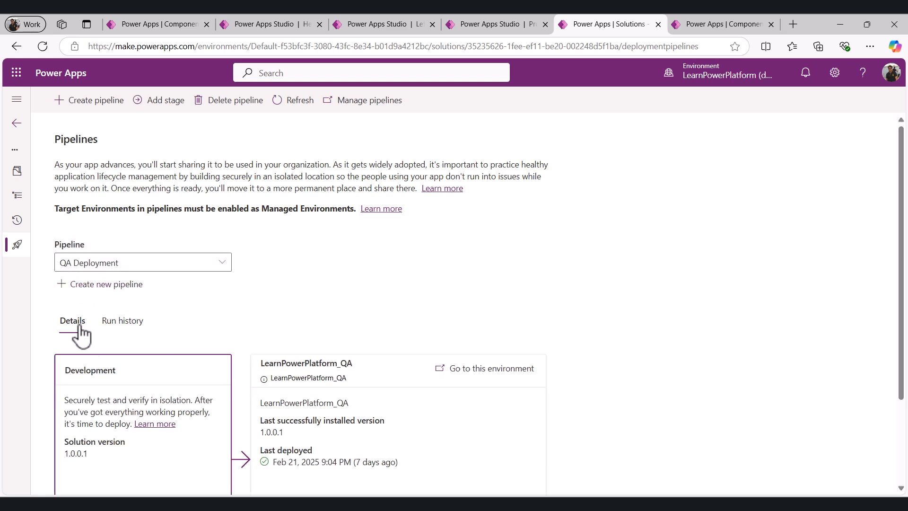
scroll(264, 355, down, 2)
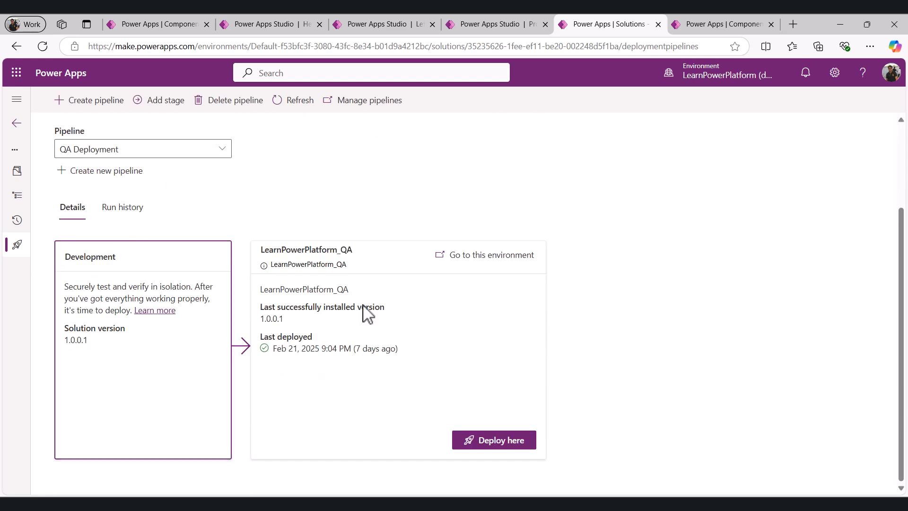
click(495, 445)
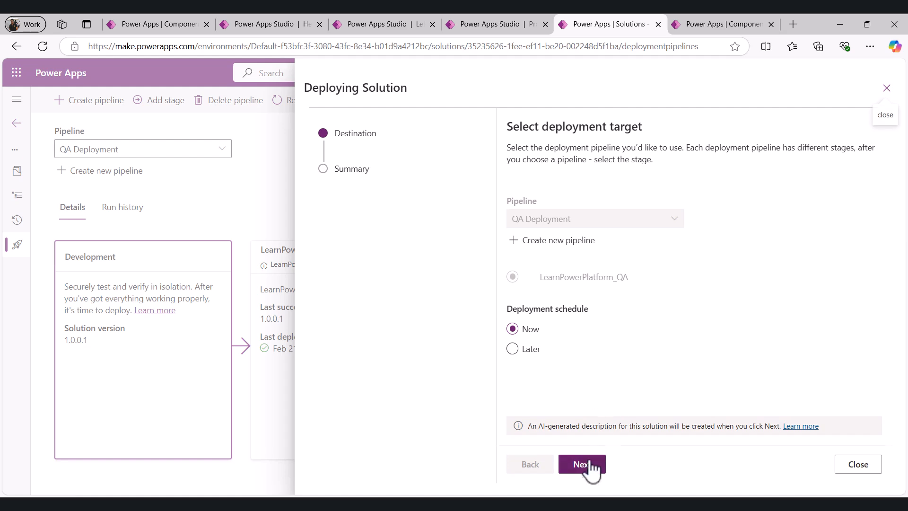
click(590, 466)
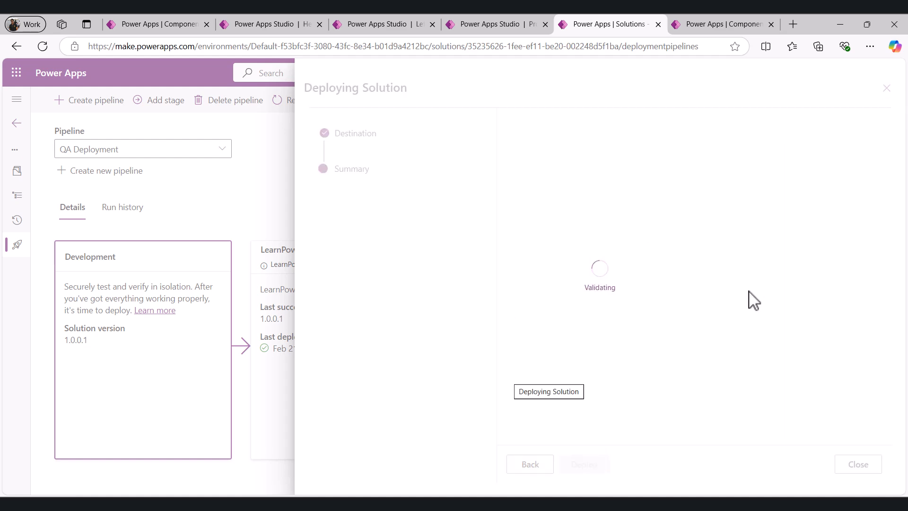
click(584, 466)
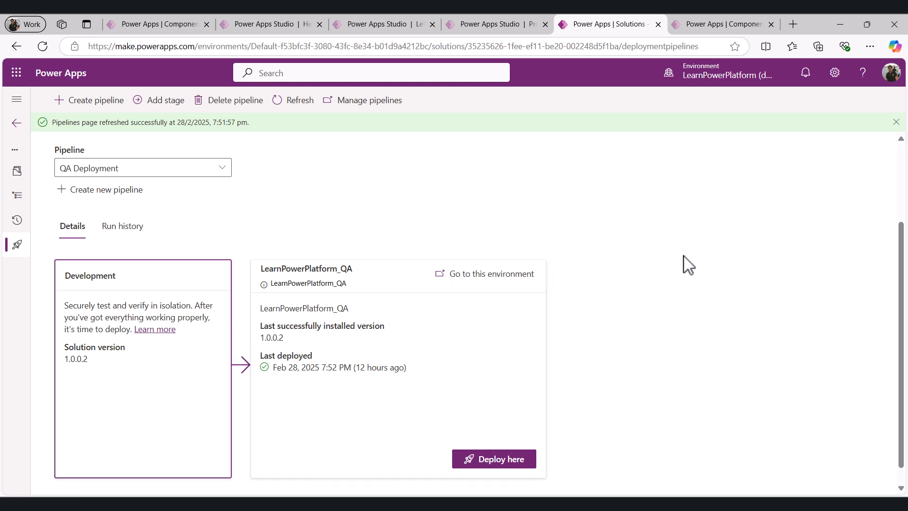
Check the QA environment's component libraries and open the managed IntegrateComponentLibrary_Demo1 solution
click(743, 25)
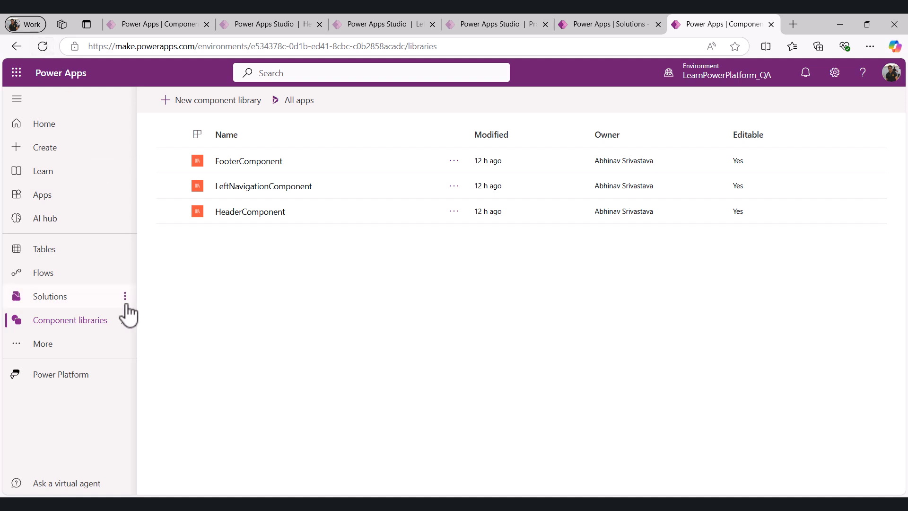
mouse_move(687, 83)
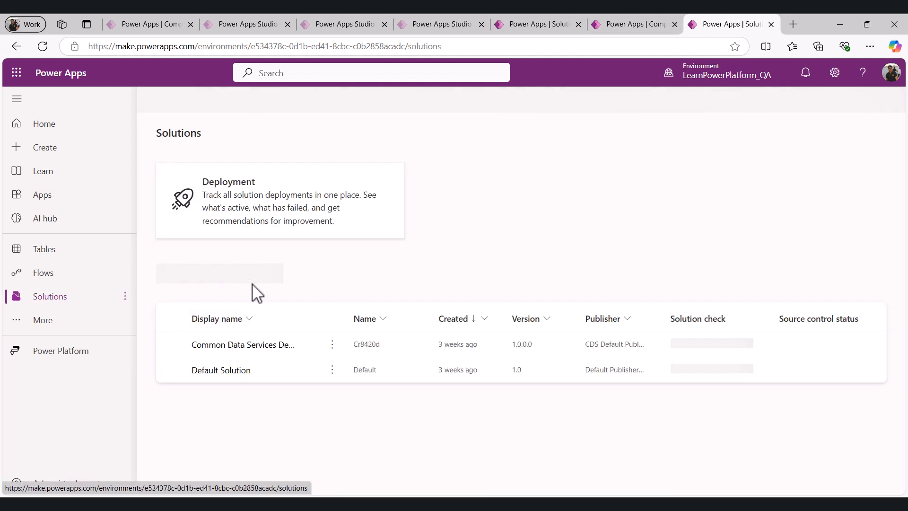
click(283, 276)
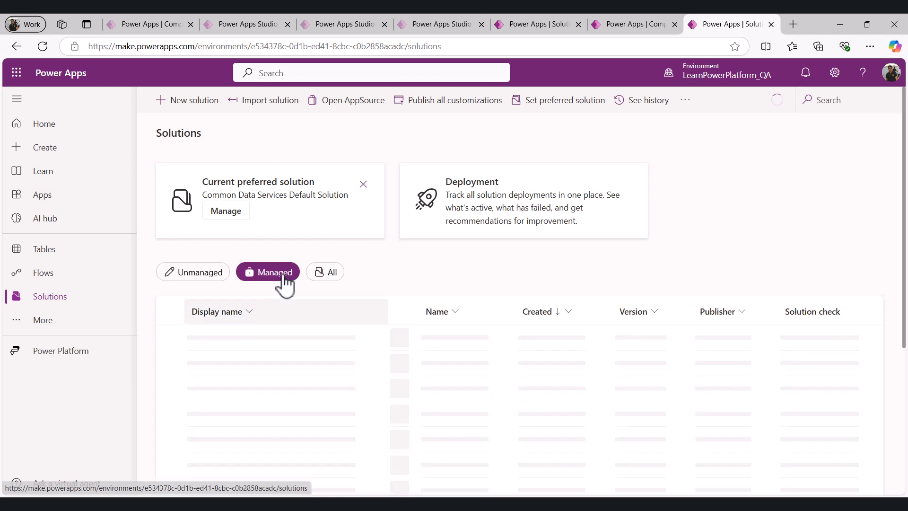
click(275, 339)
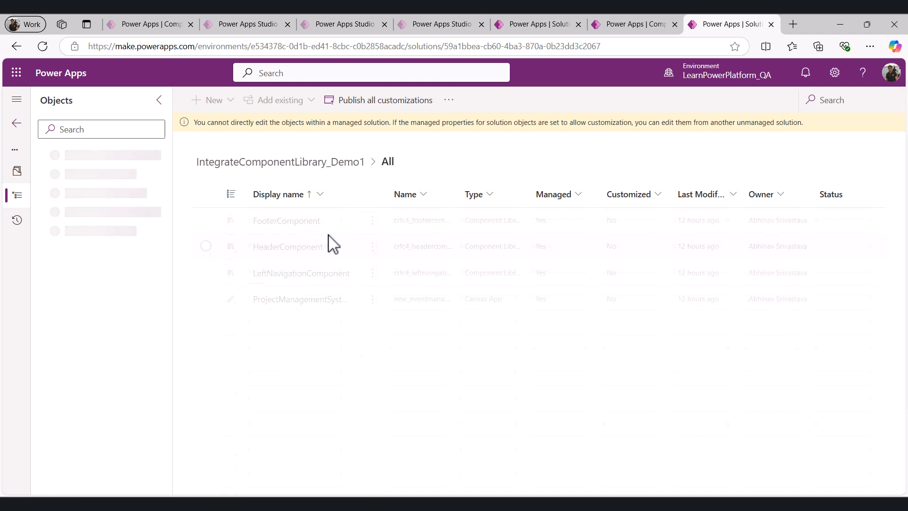
Play the deployed ProjectManagementSystem app from the solution's apps list
click(71, 195)
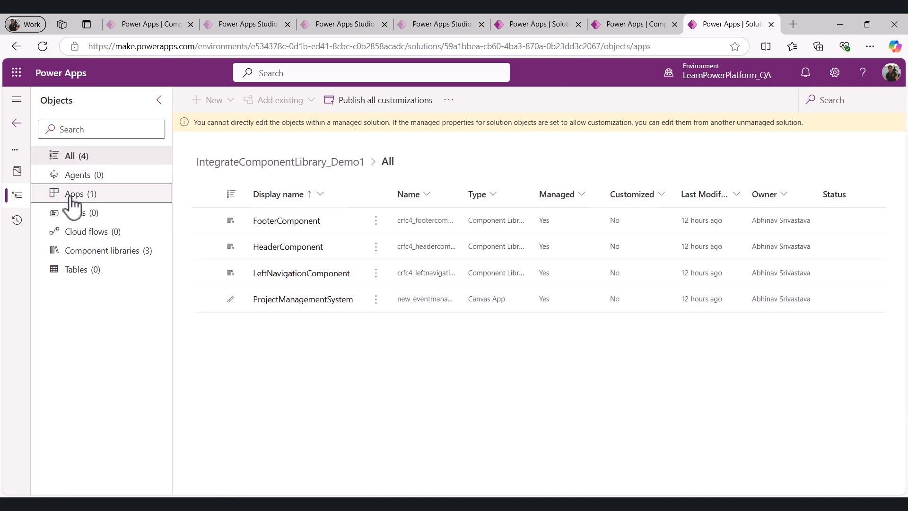
click(377, 221)
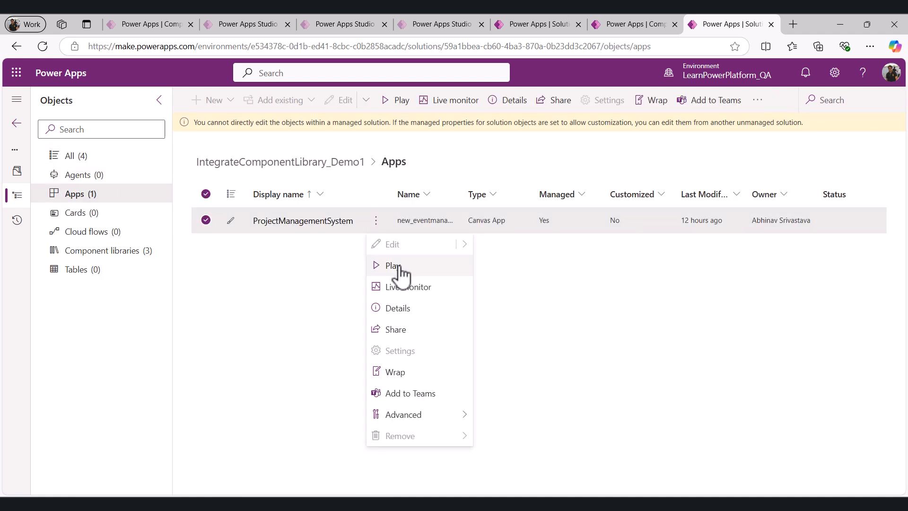
click(399, 274)
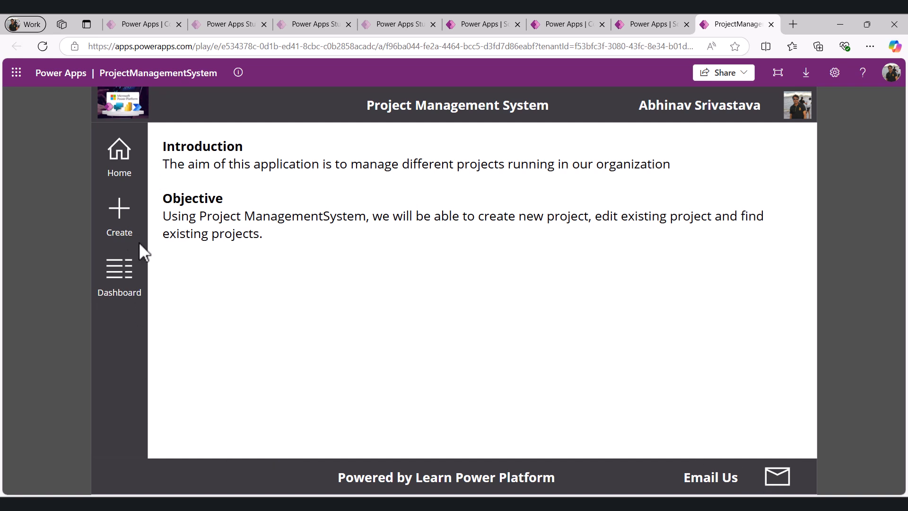
Test the left navigation's Create and Dashboard items and the footer's Email Us link in the running app
click(116, 213)
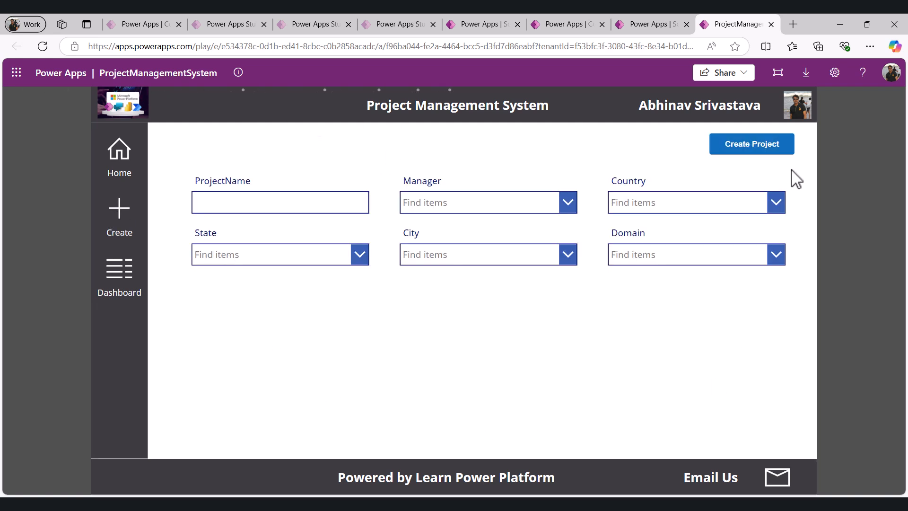
click(119, 283)
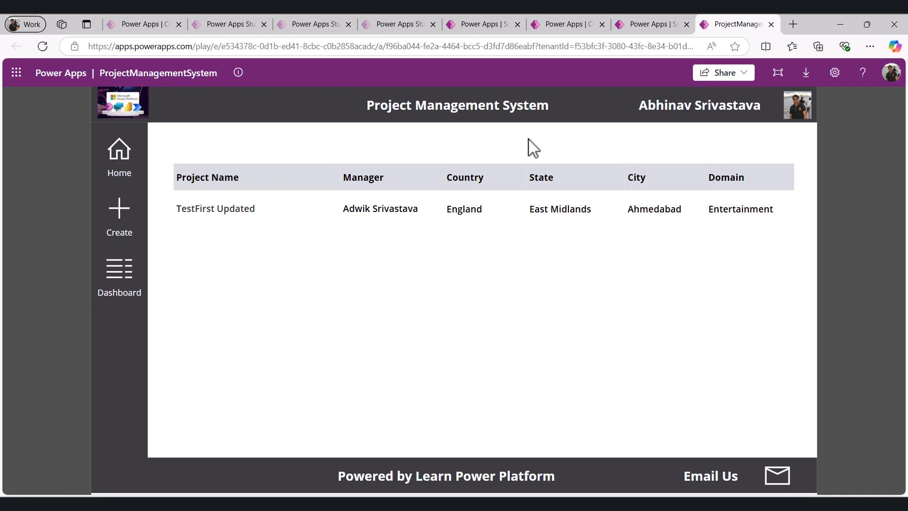
click(778, 487)
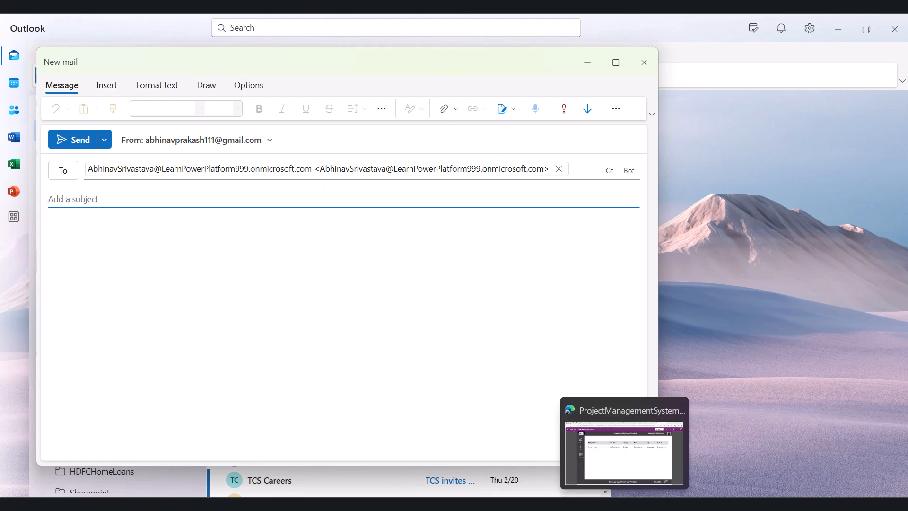
Switch to PowerPoint and select the use-case text on the Highlights of this Video slide
click(625, 504)
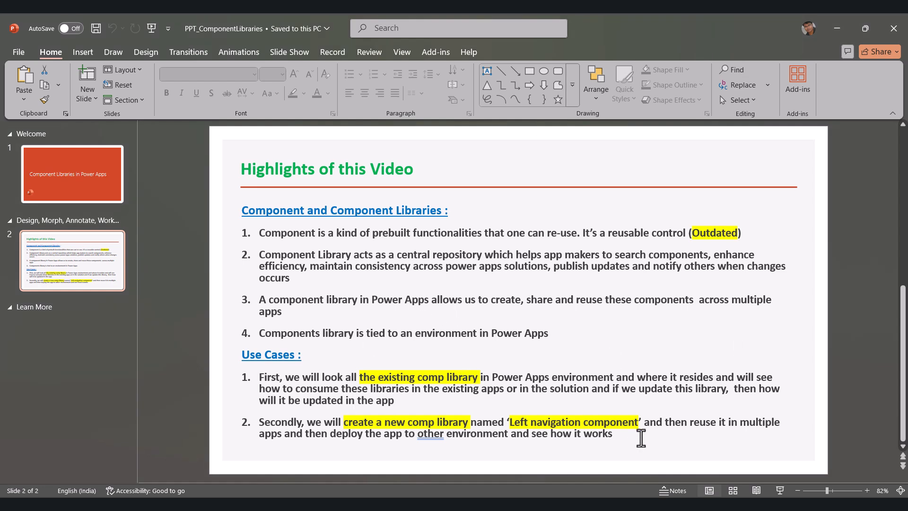
drag(615, 433, 260, 377)
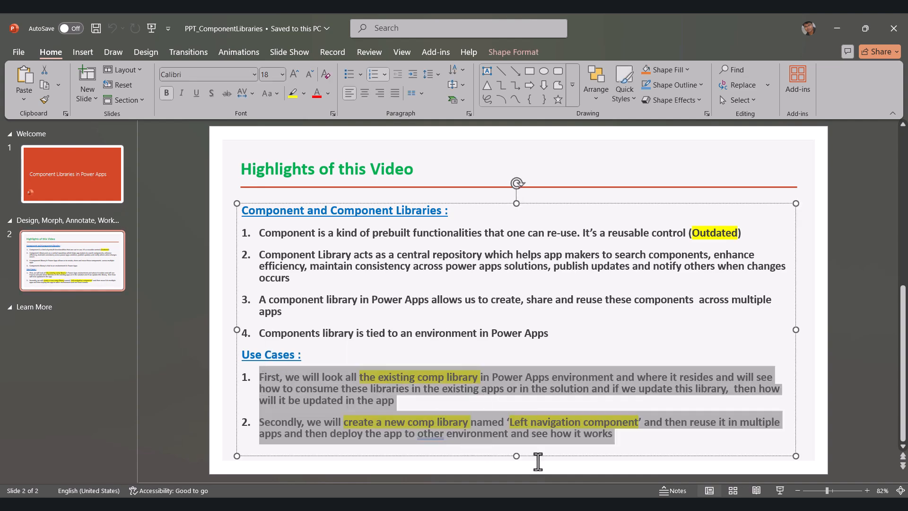